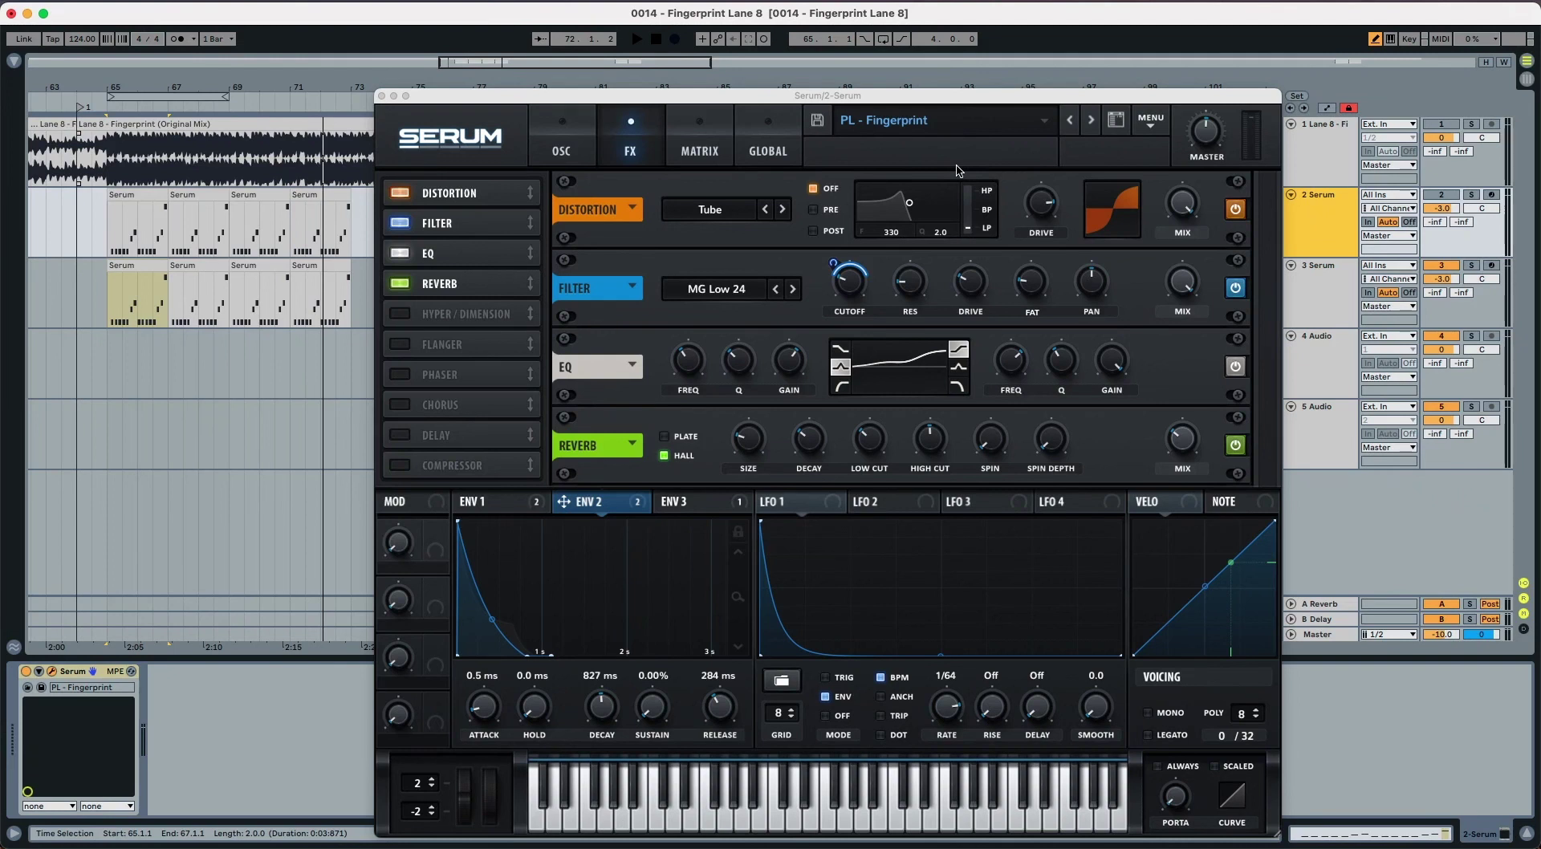
Show the OSC page, select track 2's first pluck clip and start the loop
{"action": "left_click", "coordinate": [554, 148]}
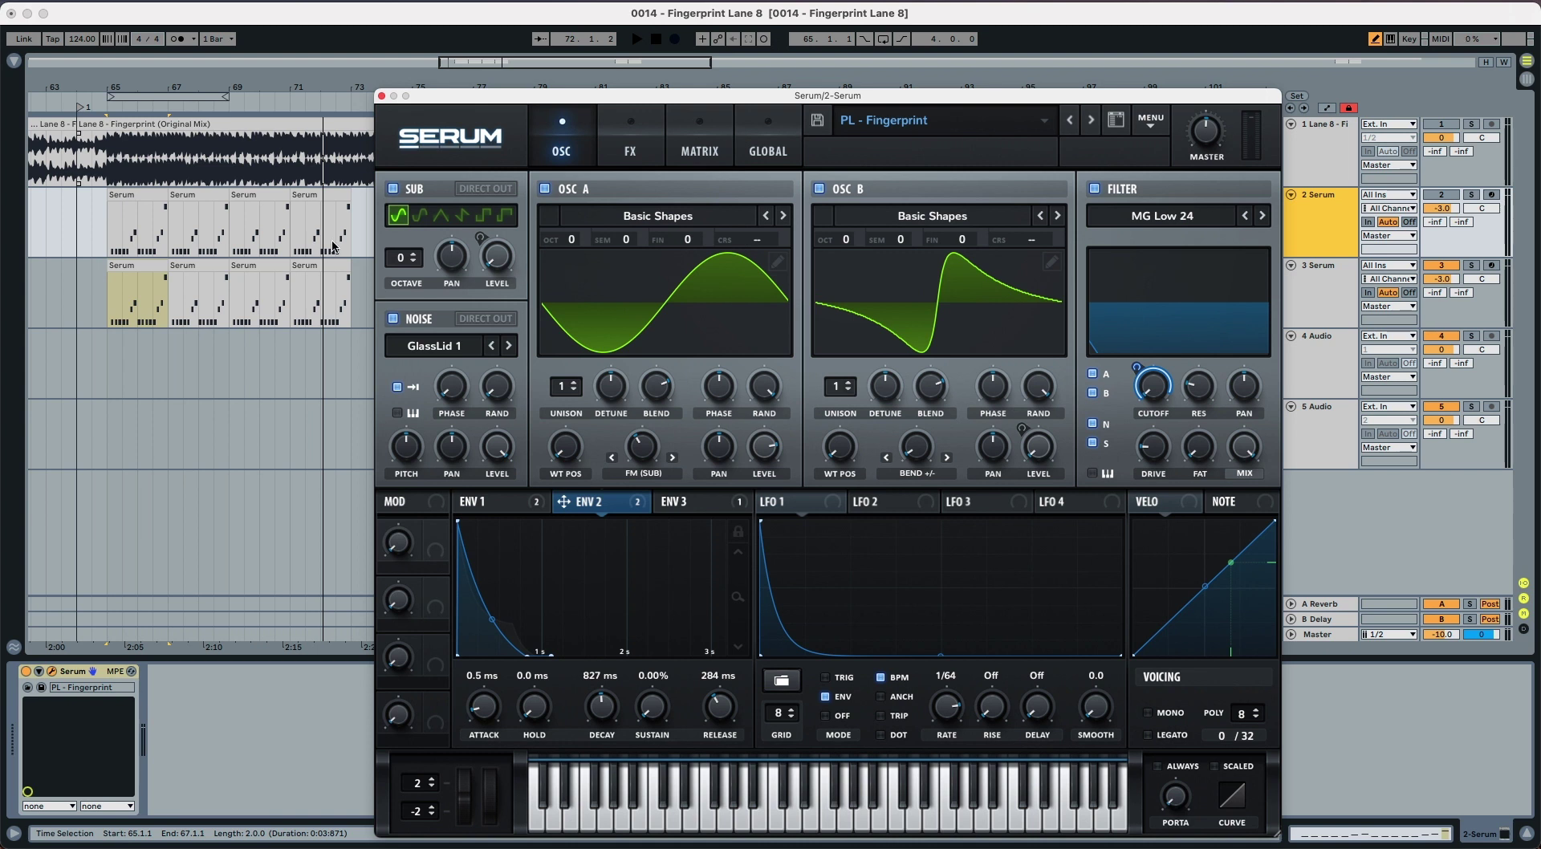
{"action": "left_click", "coordinate": [126, 197]}
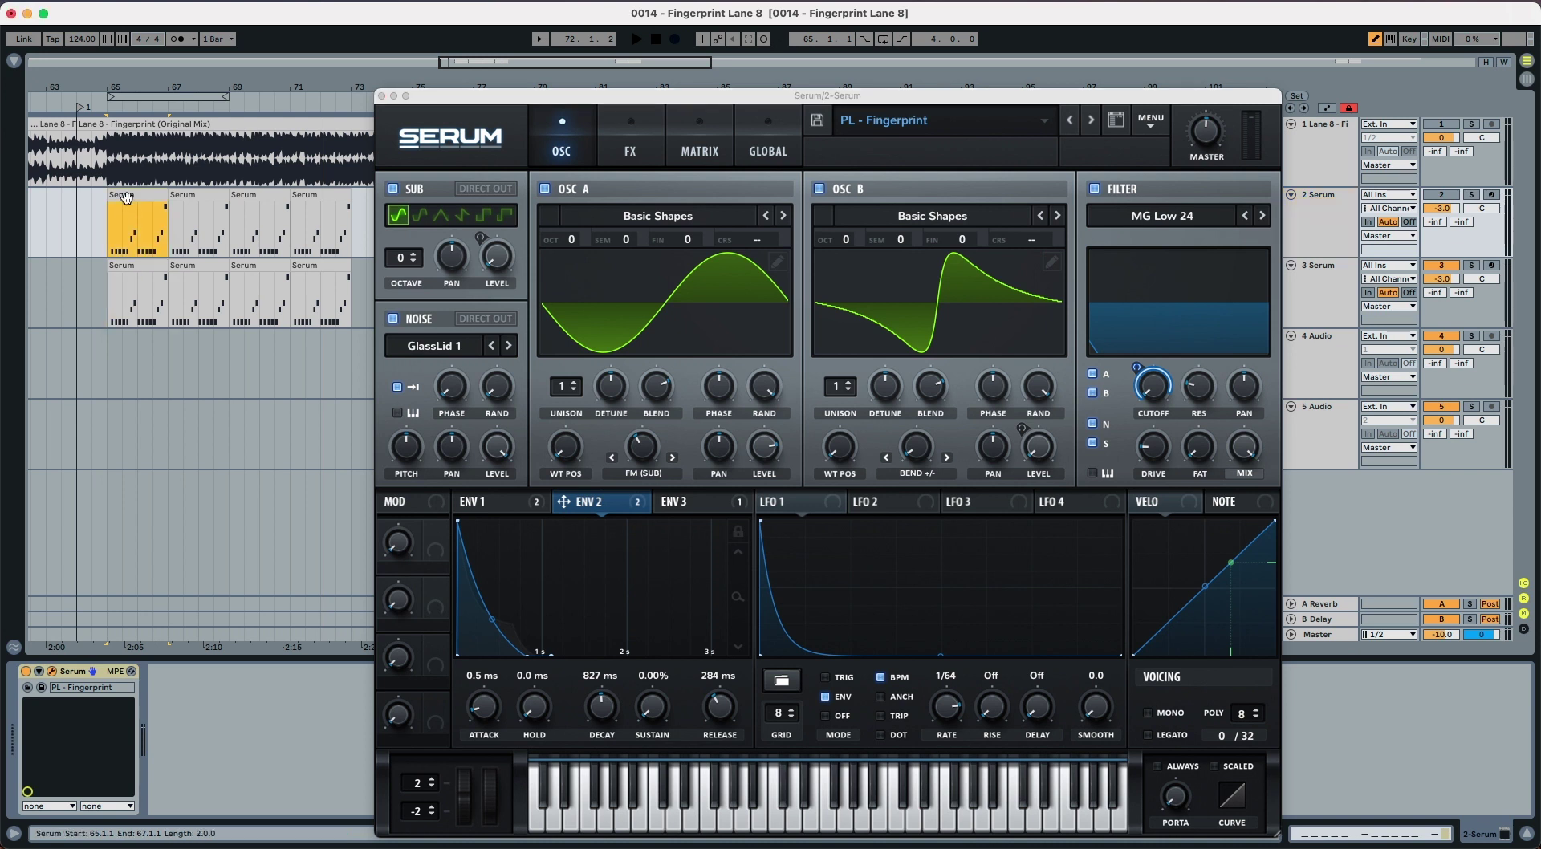
{"action": "key", "text": "space"}
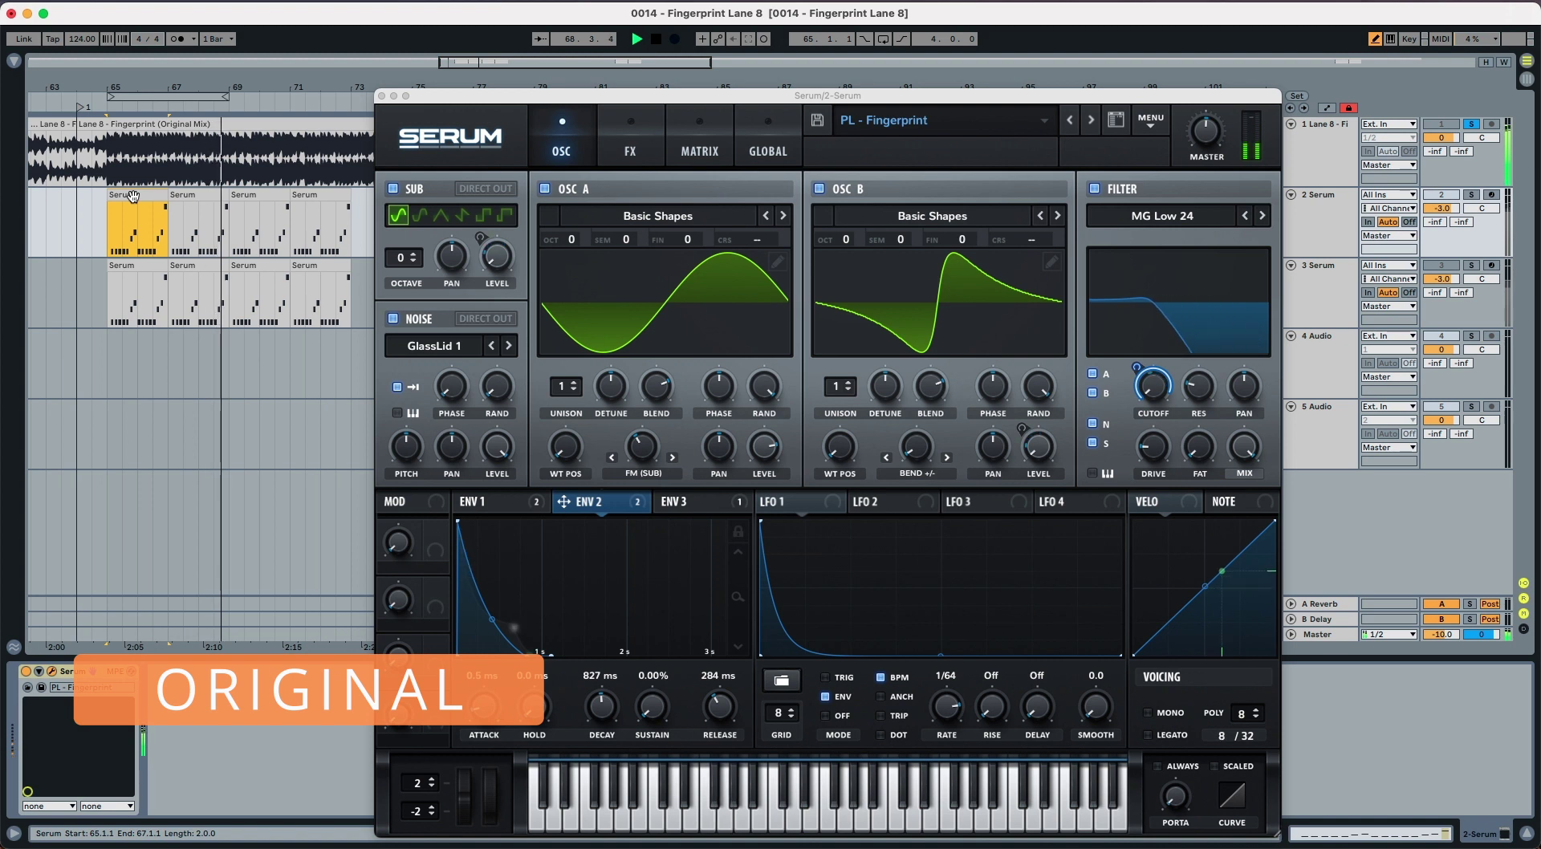
A/B the remake against the original by toggling track 1's solo, then stop playback
{"action": "key", "text": "s"}
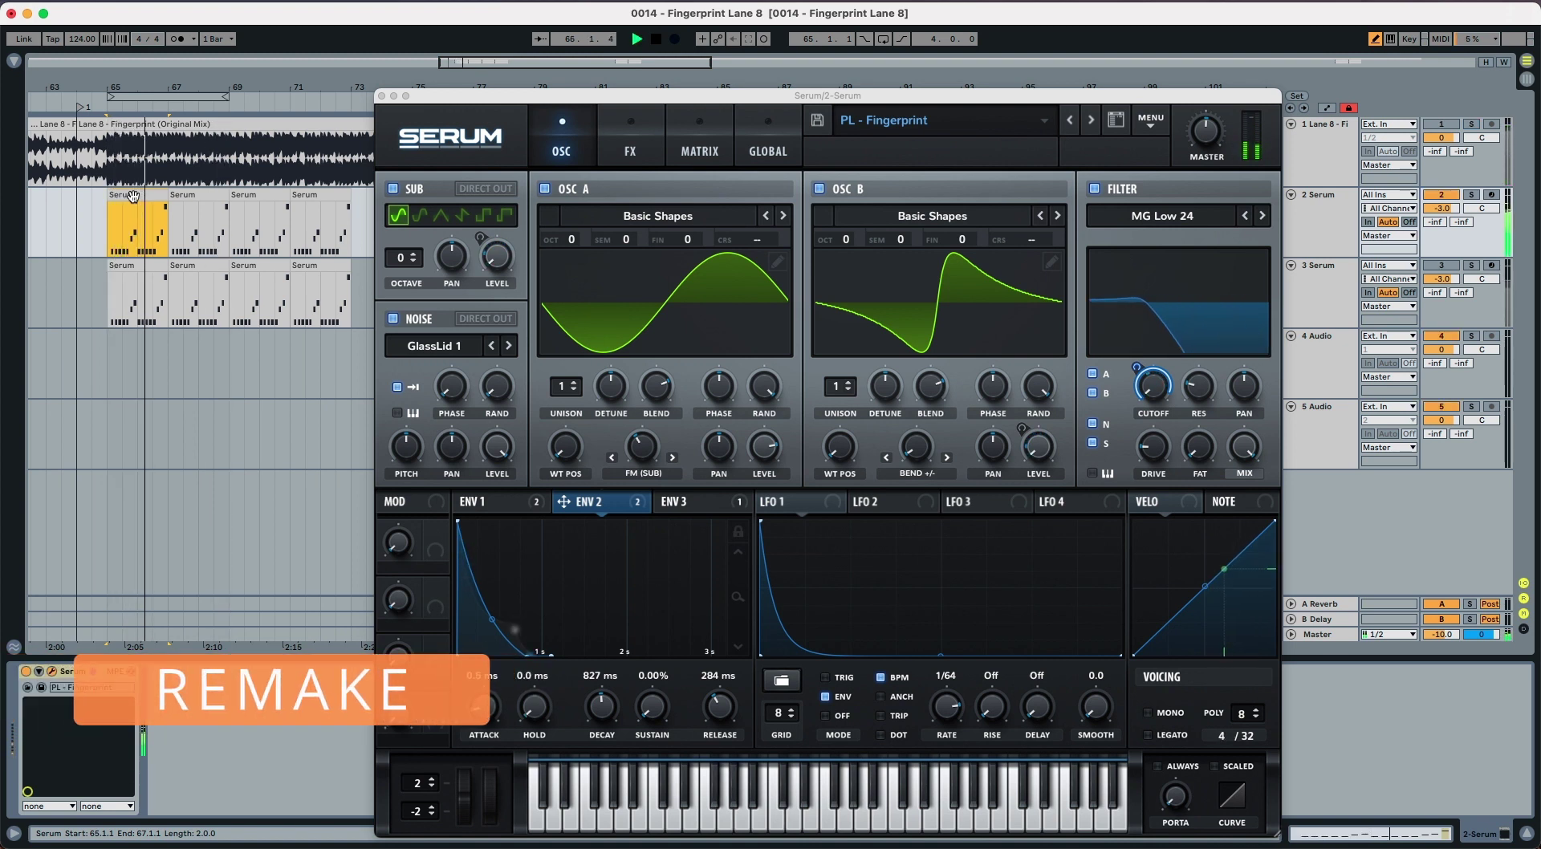
{"action": "key", "text": "s"}
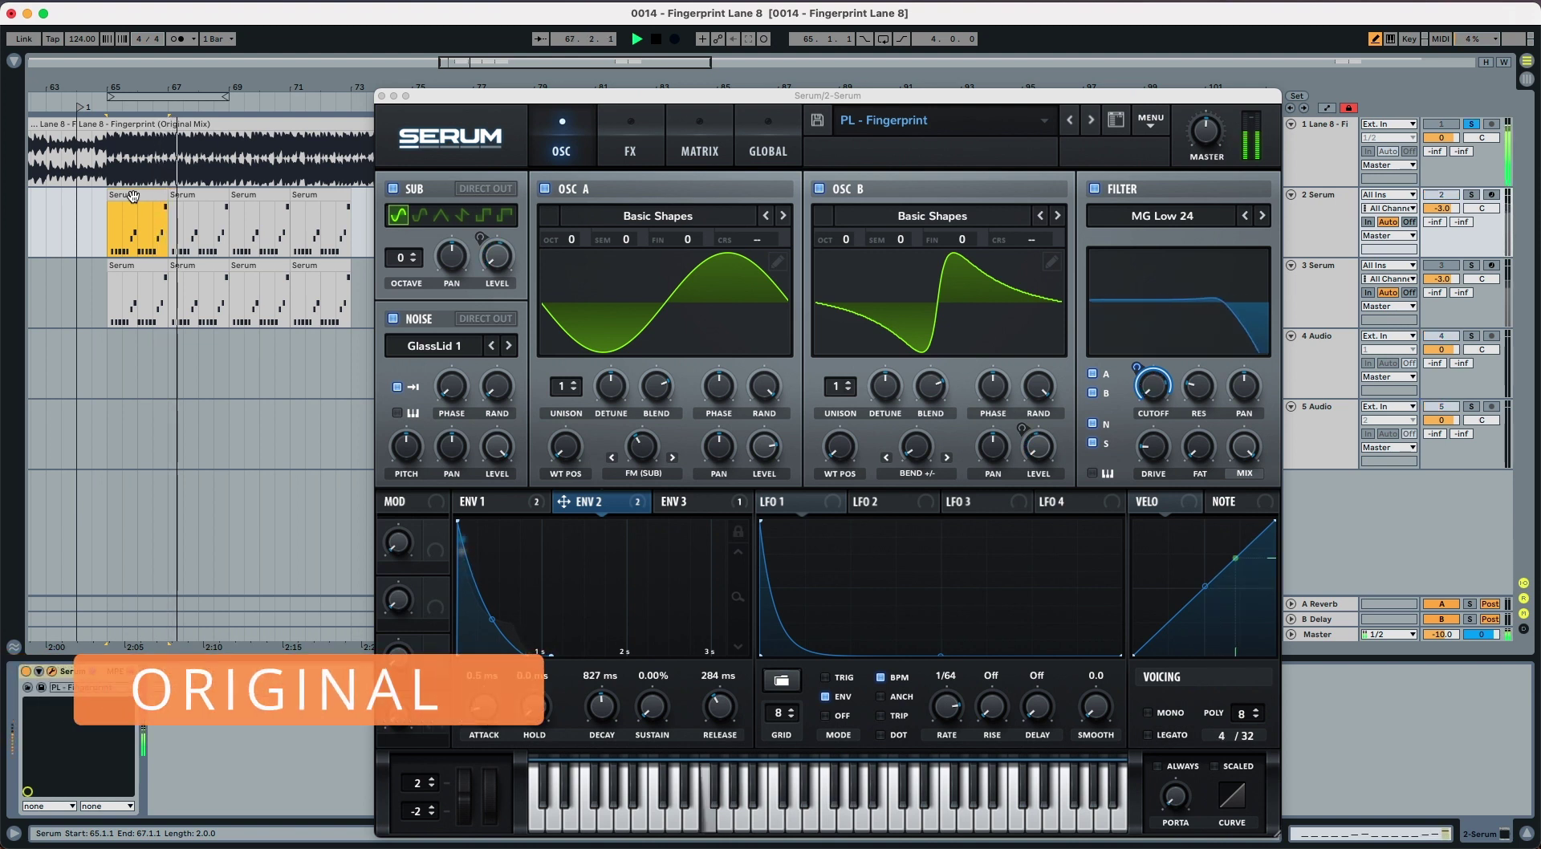
{"action": "key", "text": "s"}
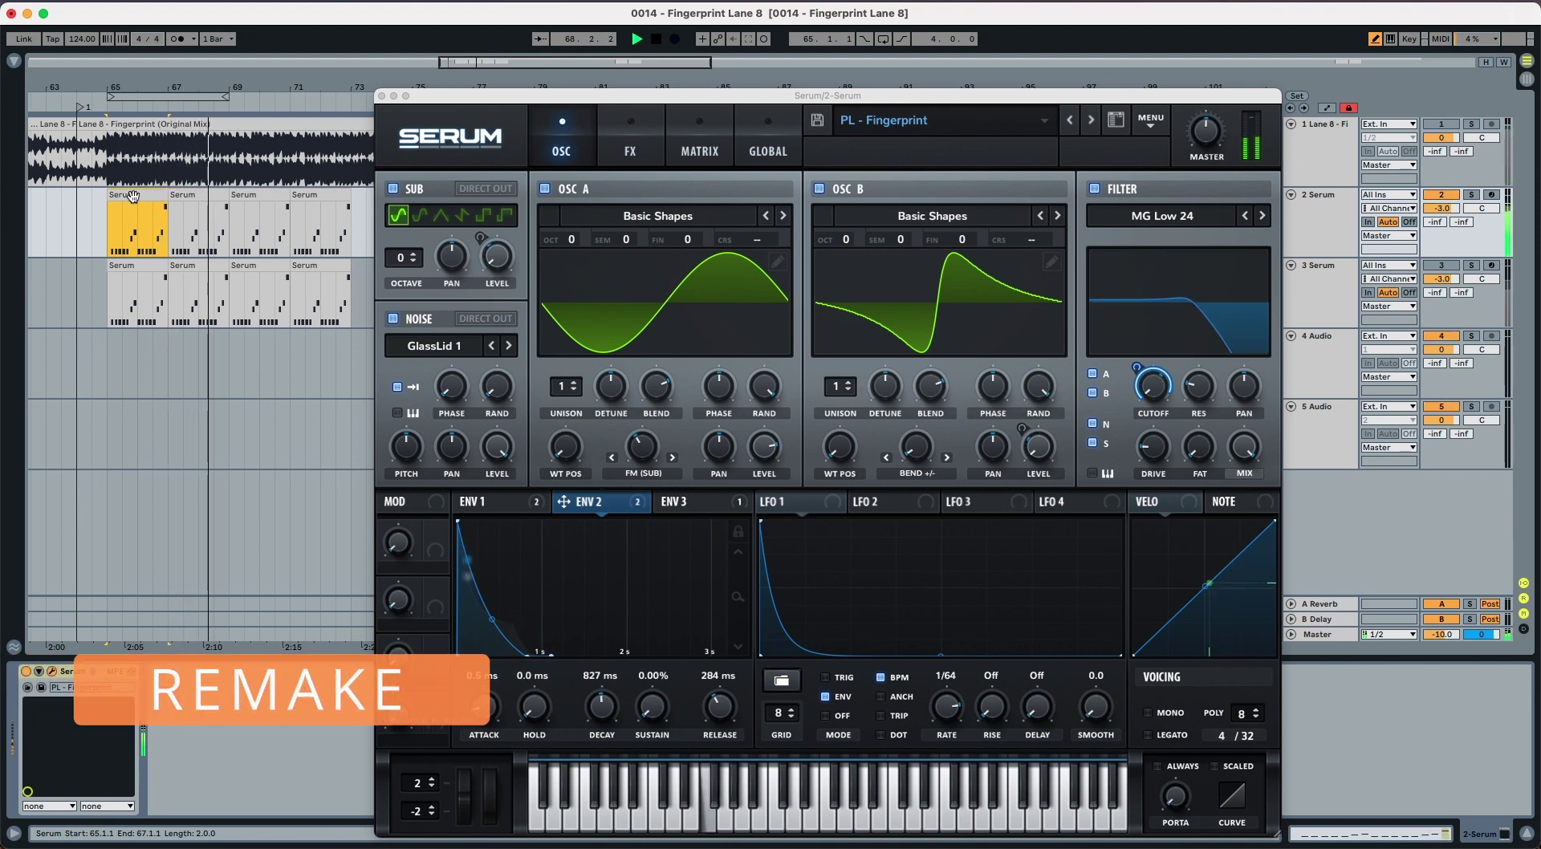
{"action": "key", "text": "s"}
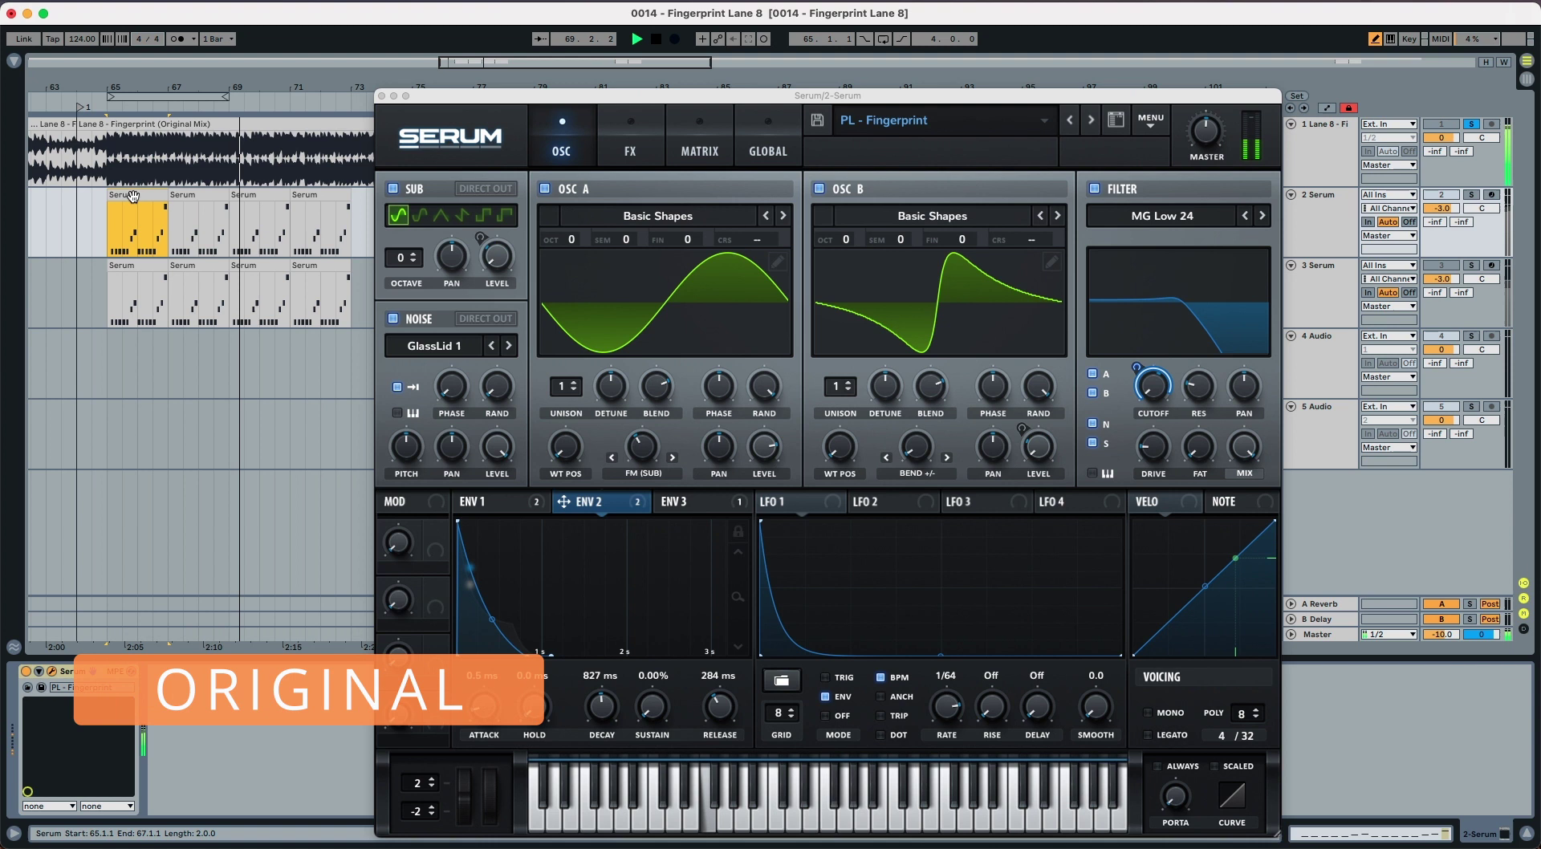
{"action": "key", "text": "s"}
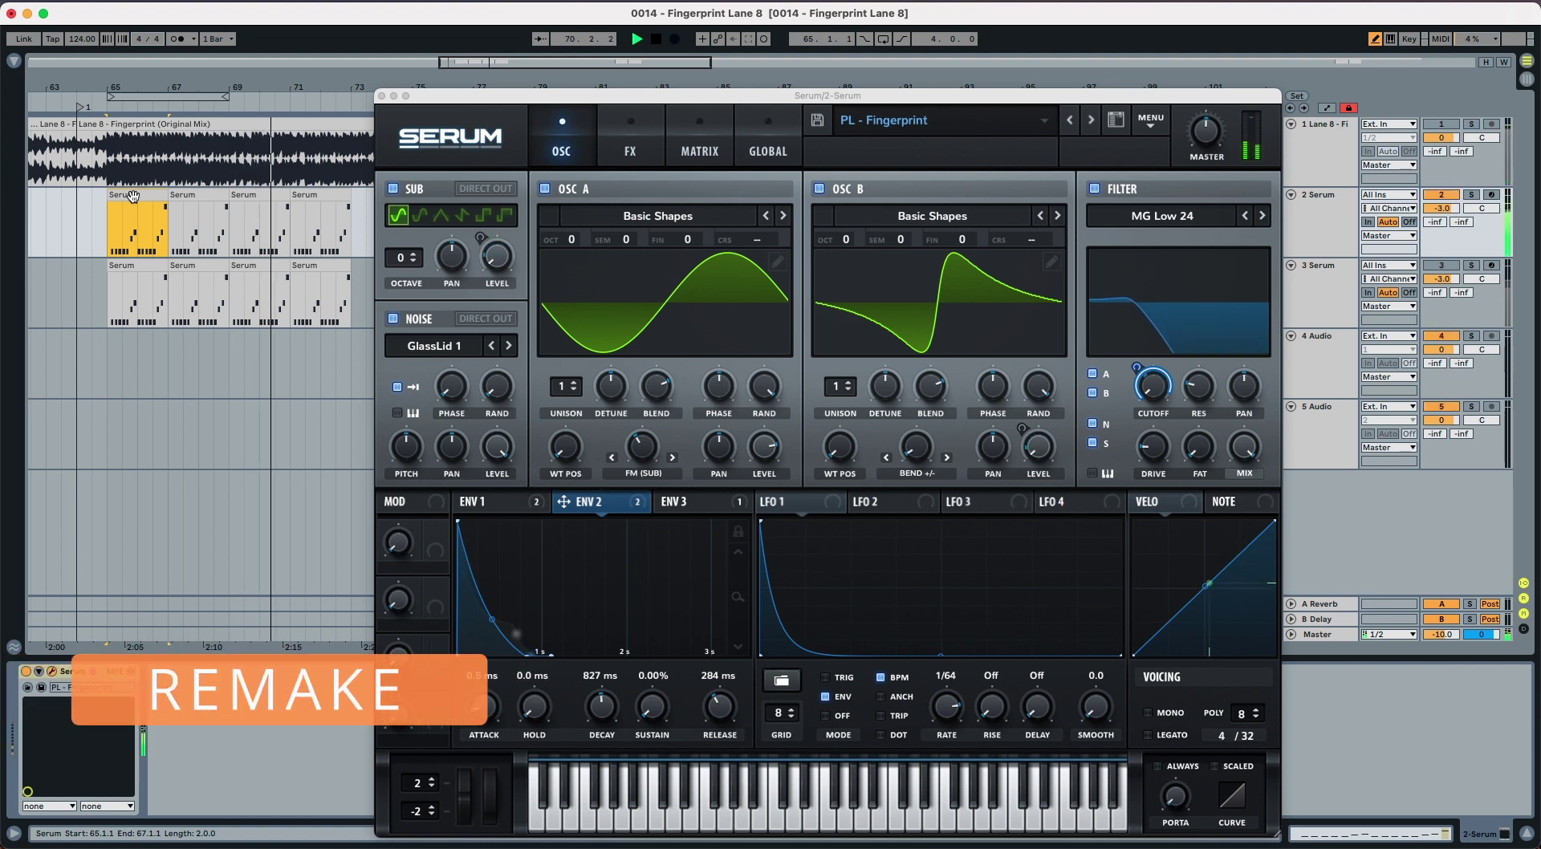
{"action": "key", "text": "space"}
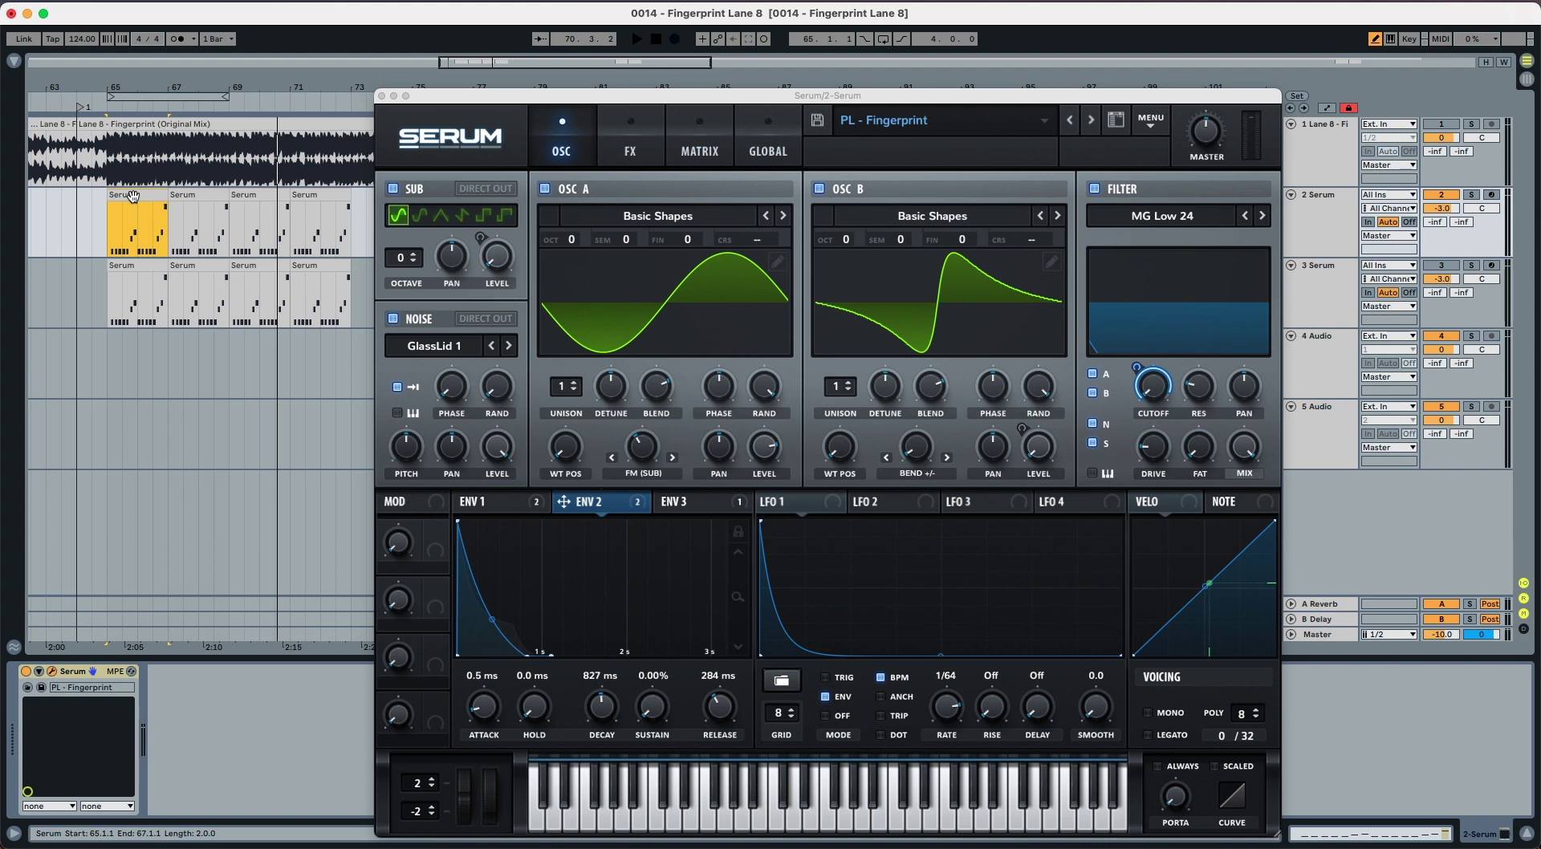
{"action": "key", "text": "s"}
{"action": "key", "text": "space"}
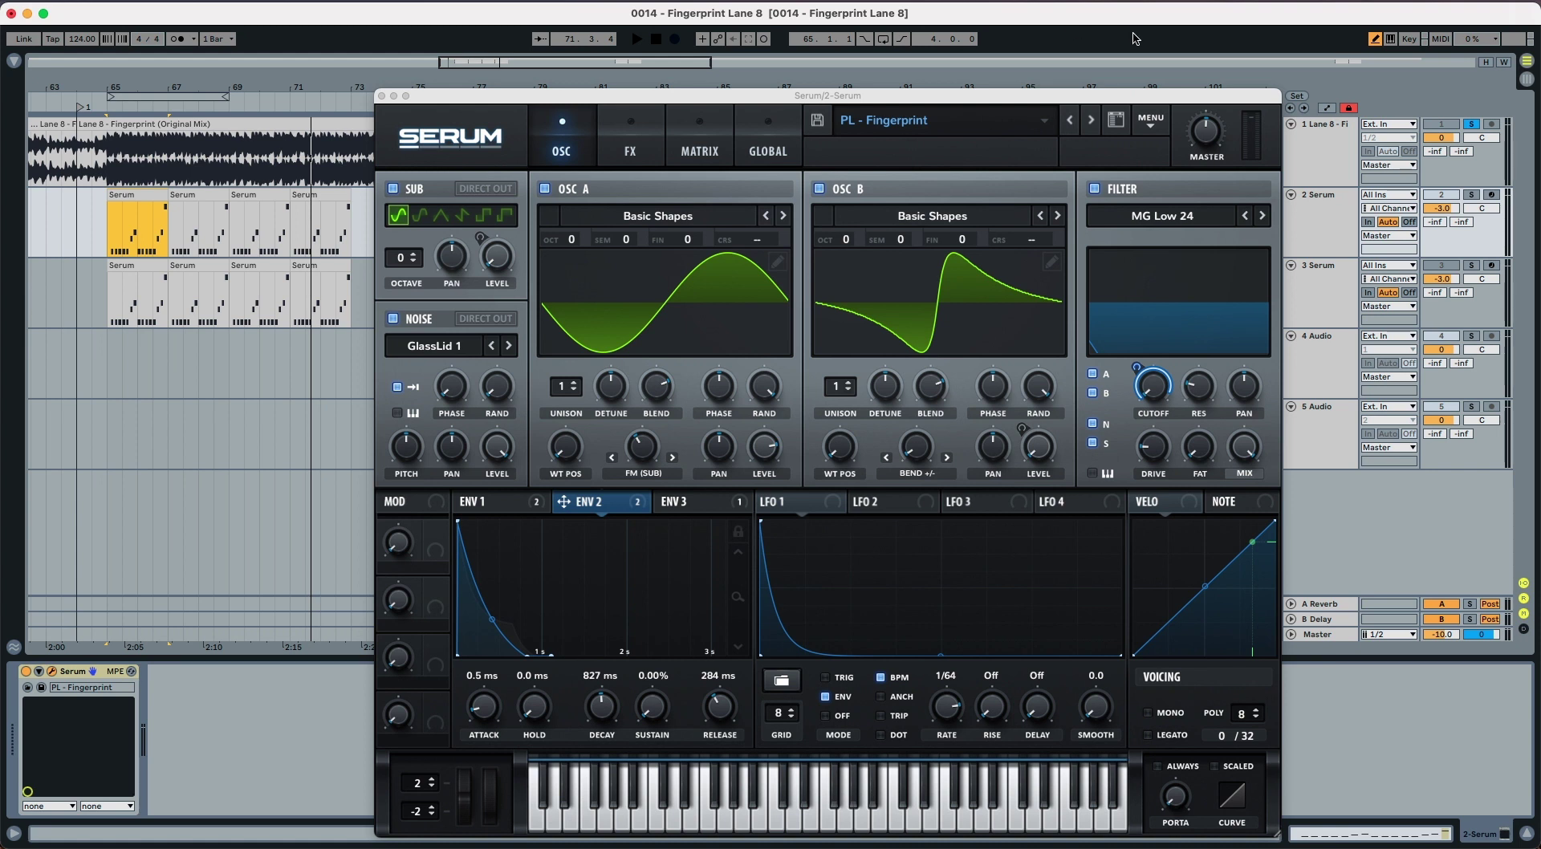
On track 3's Serum, enable OSC B, the sub oscillator and the noise oscillator
{"action": "left_click", "coordinate": [1312, 277]}
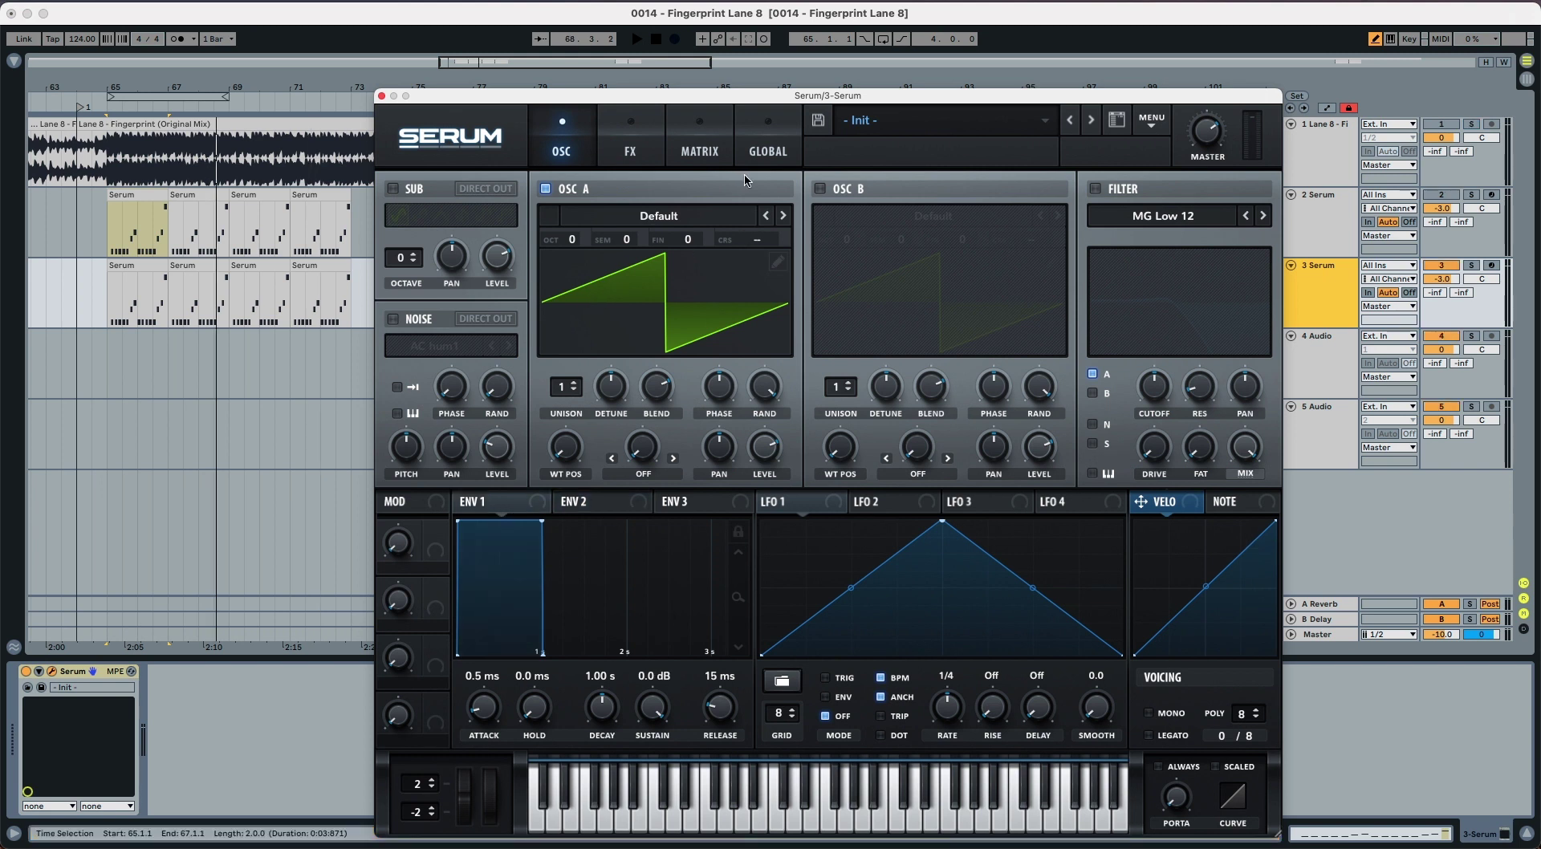
{"action": "left_click", "coordinate": [819, 189]}
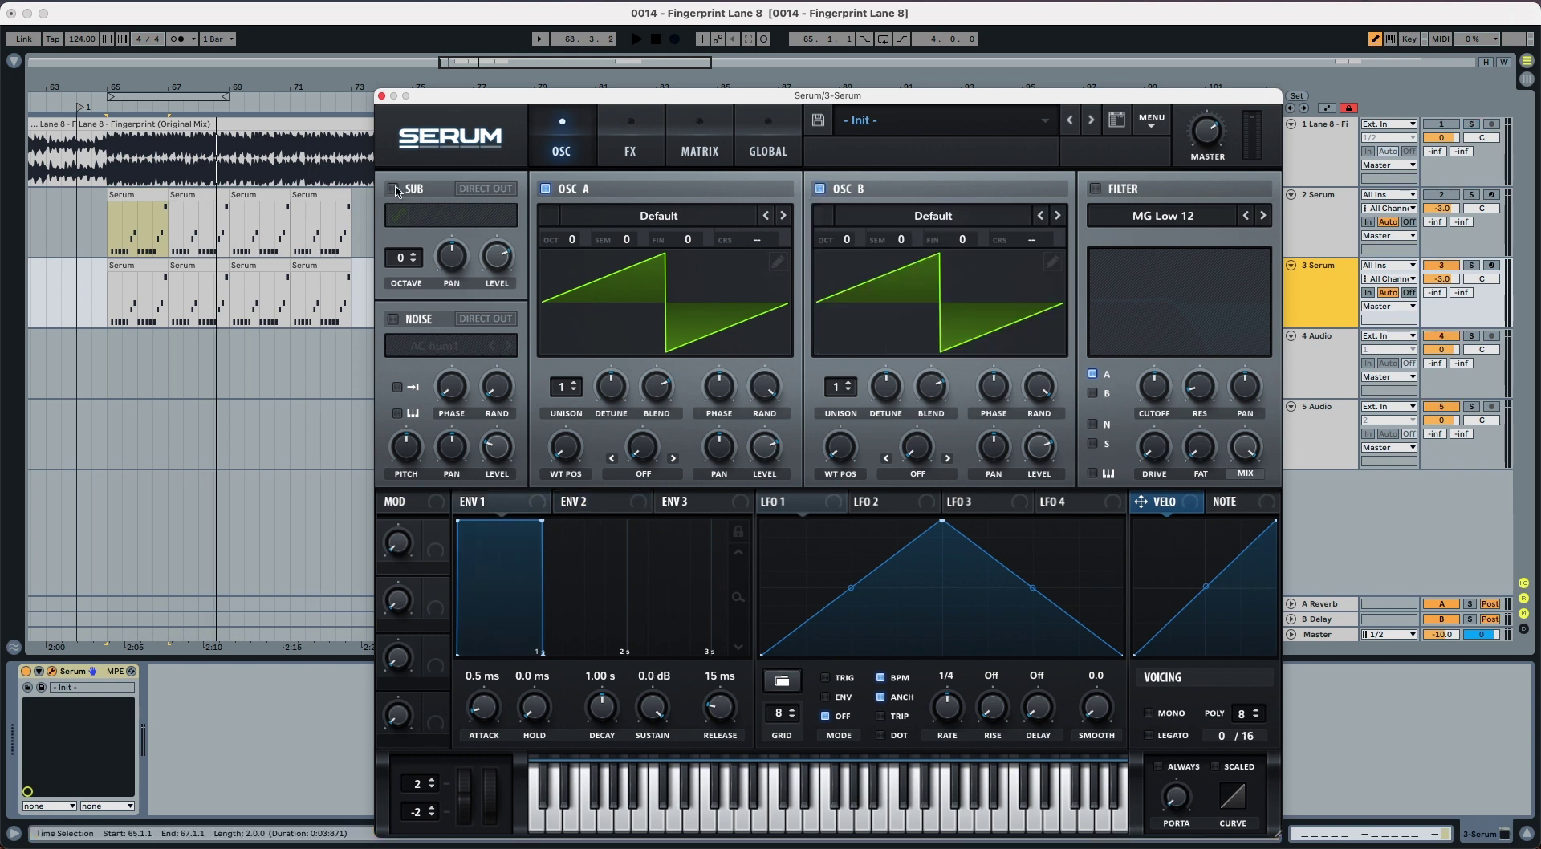
{"action": "left_click", "coordinate": [393, 189]}
{"action": "left_click", "coordinate": [393, 320]}
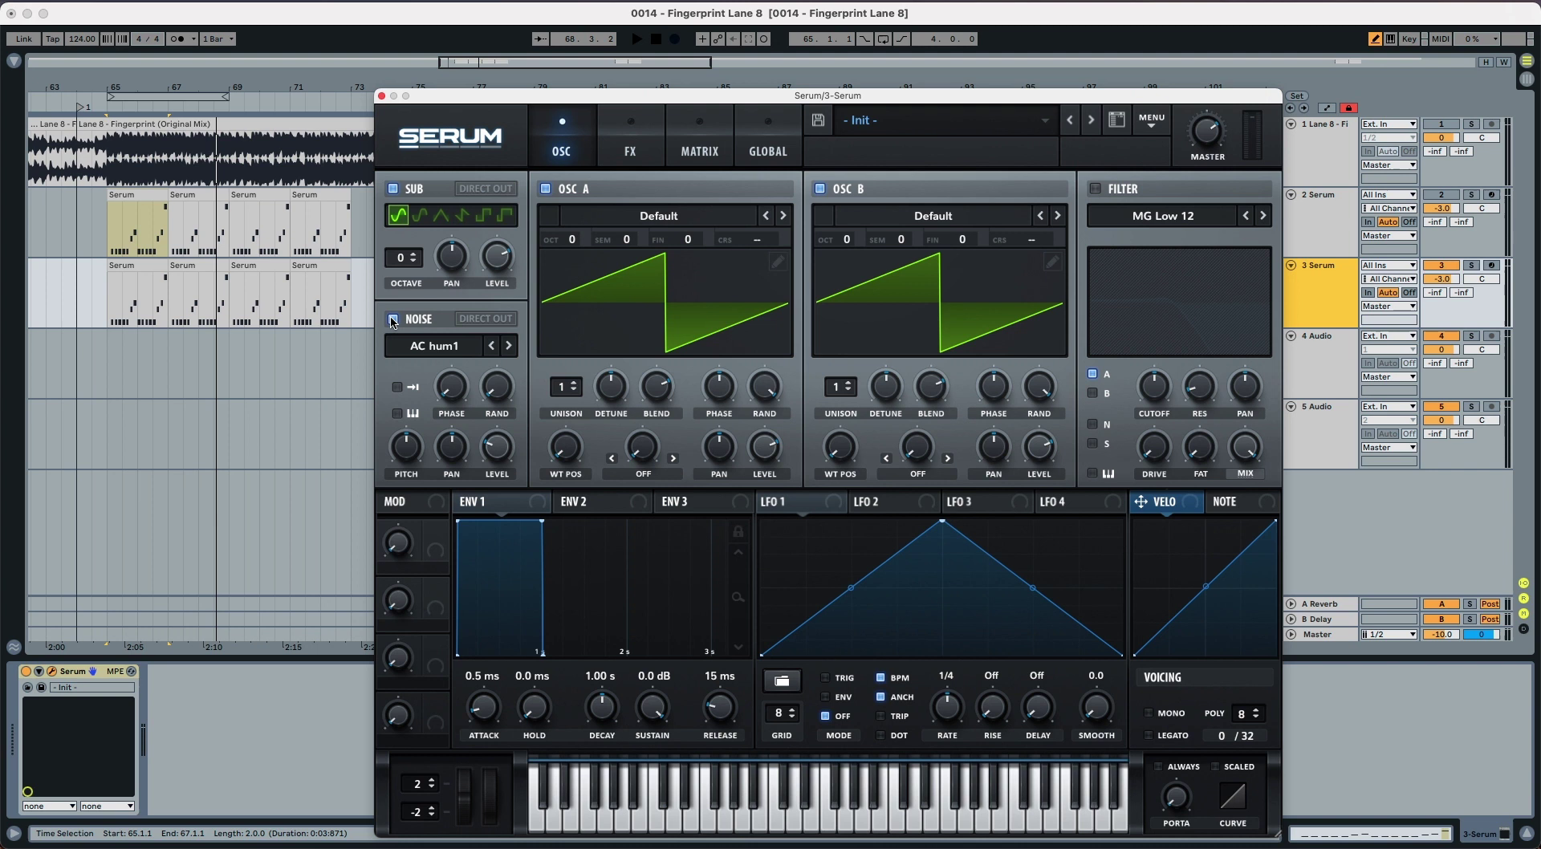
Load Basic Shapes into OSC A and OSC B, and GlassLid 1 as the noise sample
{"action": "left_click", "coordinate": [653, 218]}
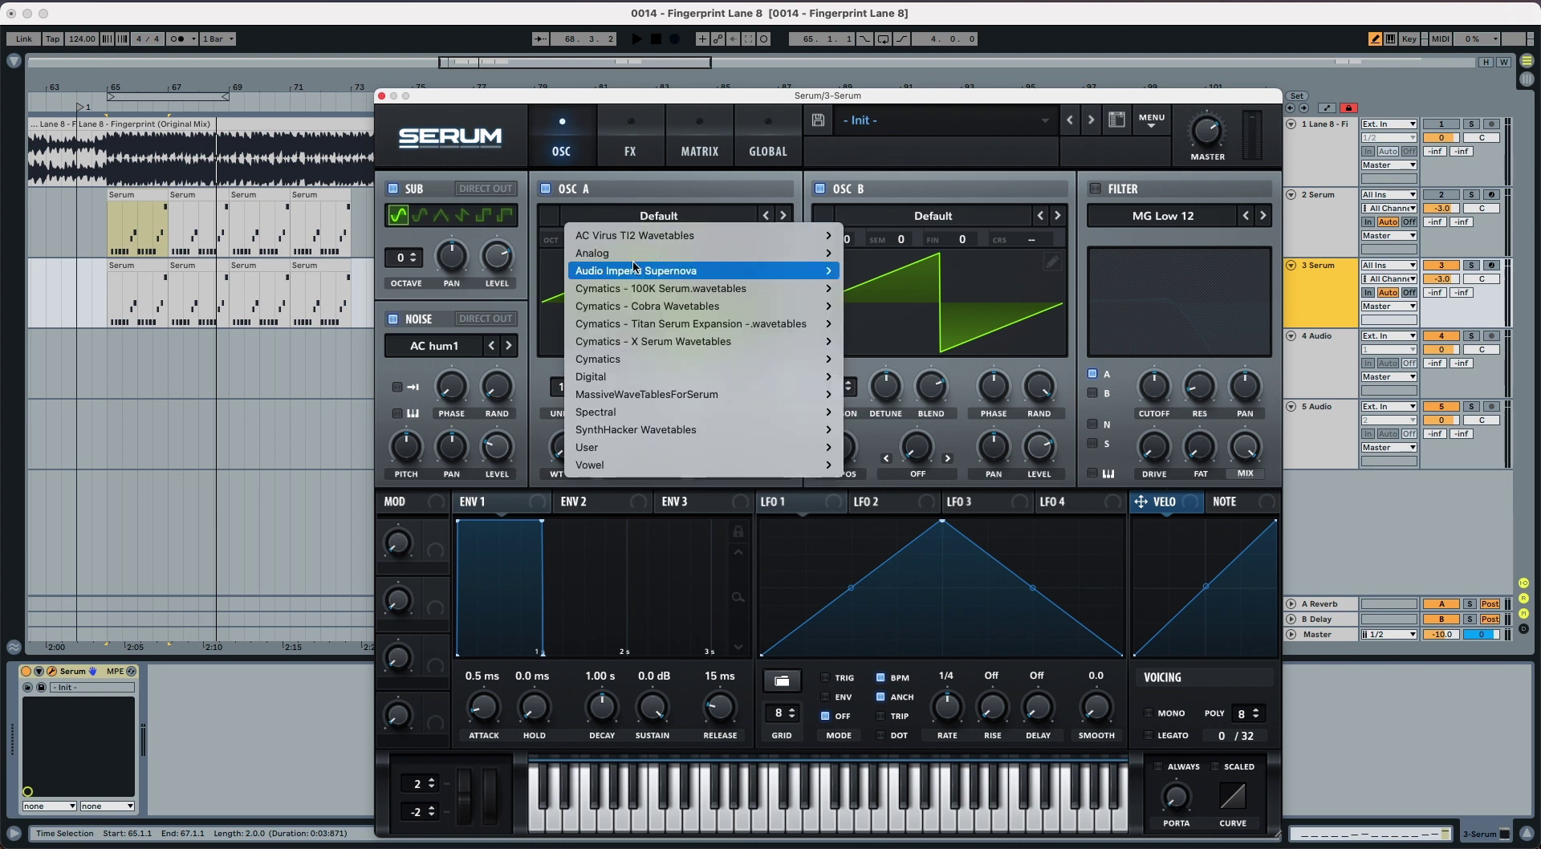
{"action": "mouse_move", "coordinate": [638, 258]}
{"action": "left_click", "coordinate": [881, 195]}
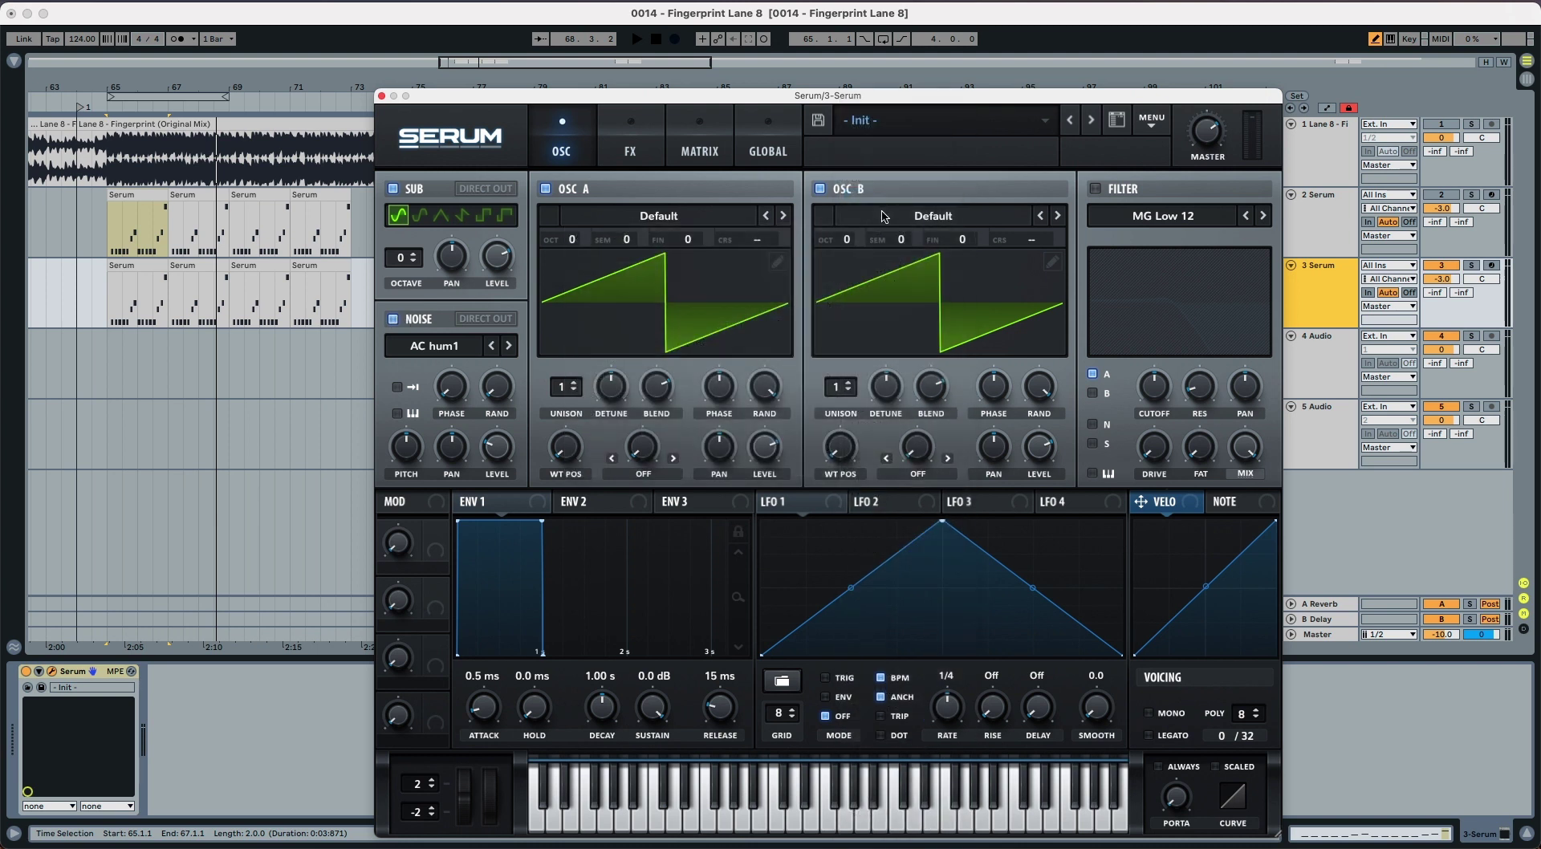
{"action": "left_click", "coordinate": [933, 216]}
{"action": "mouse_move", "coordinate": [975, 252]}
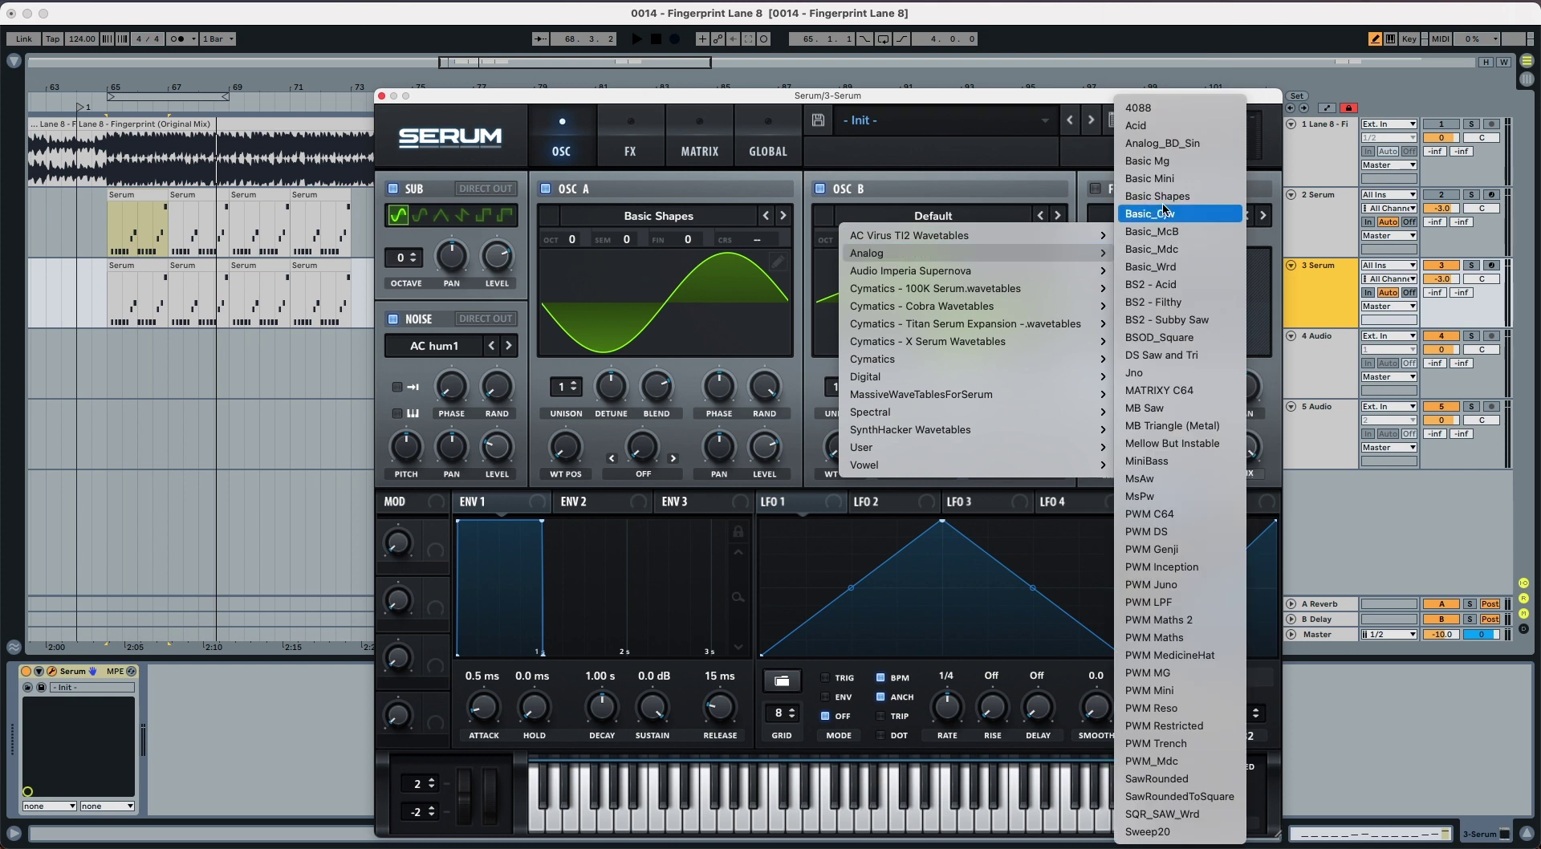
{"action": "left_click", "coordinate": [1165, 201]}
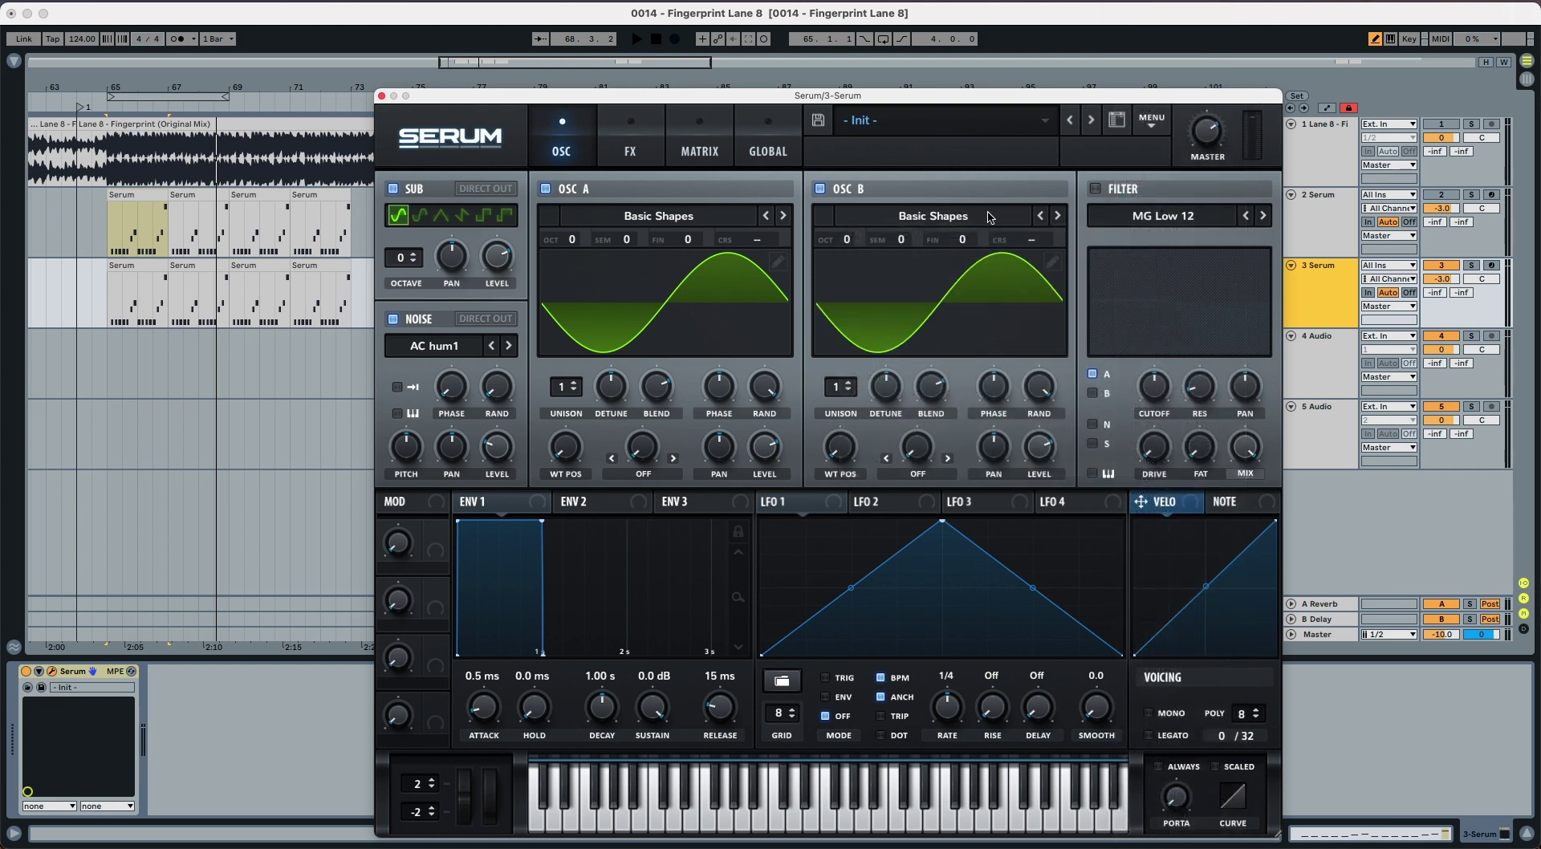
{"action": "left_click", "coordinate": [431, 346]}
{"action": "mouse_move", "coordinate": [602, 403]}
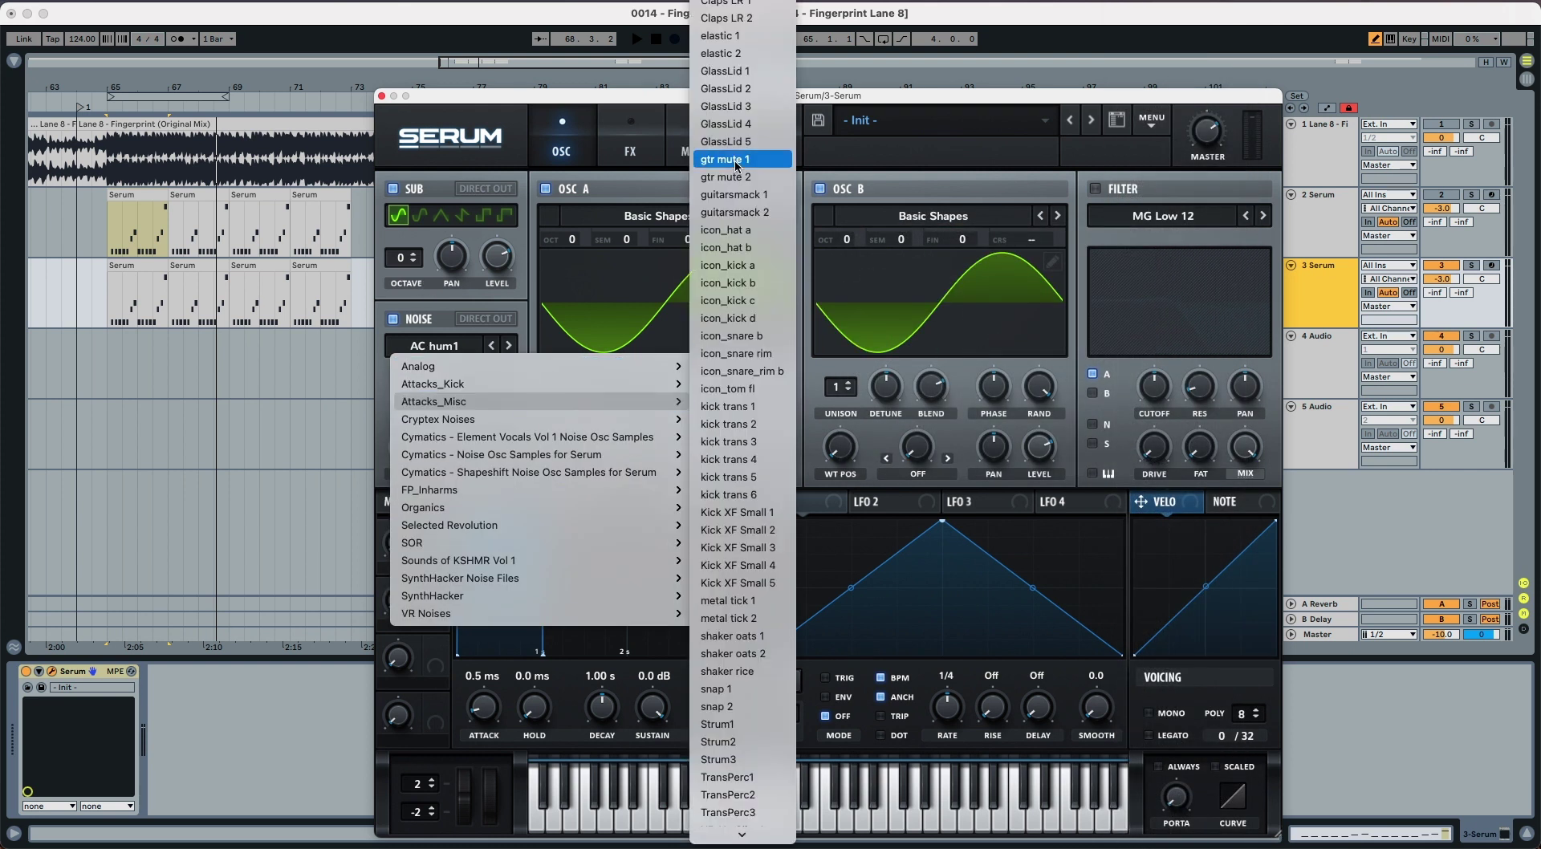
{"action": "left_click", "coordinate": [726, 70]}
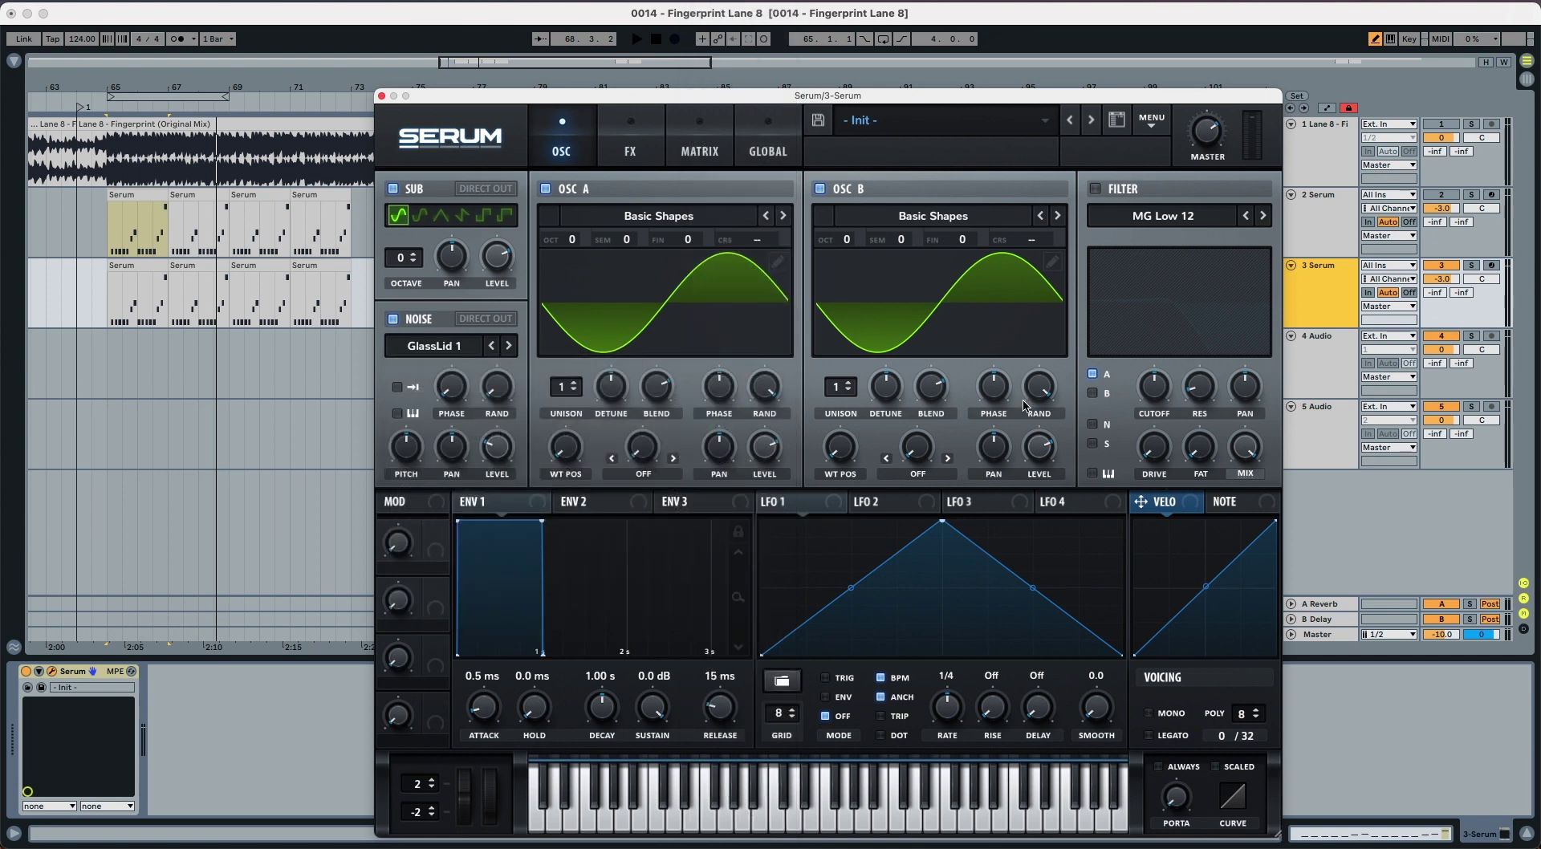
Turn the sub oscillator level down to 0% and audition the patch
{"action": "mouse_move", "coordinate": [1040, 440]}
{"action": "left_click_drag", "start_coordinate": [511, 261], "coordinate": [515, 543]}
{"action": "key", "text": "space"}
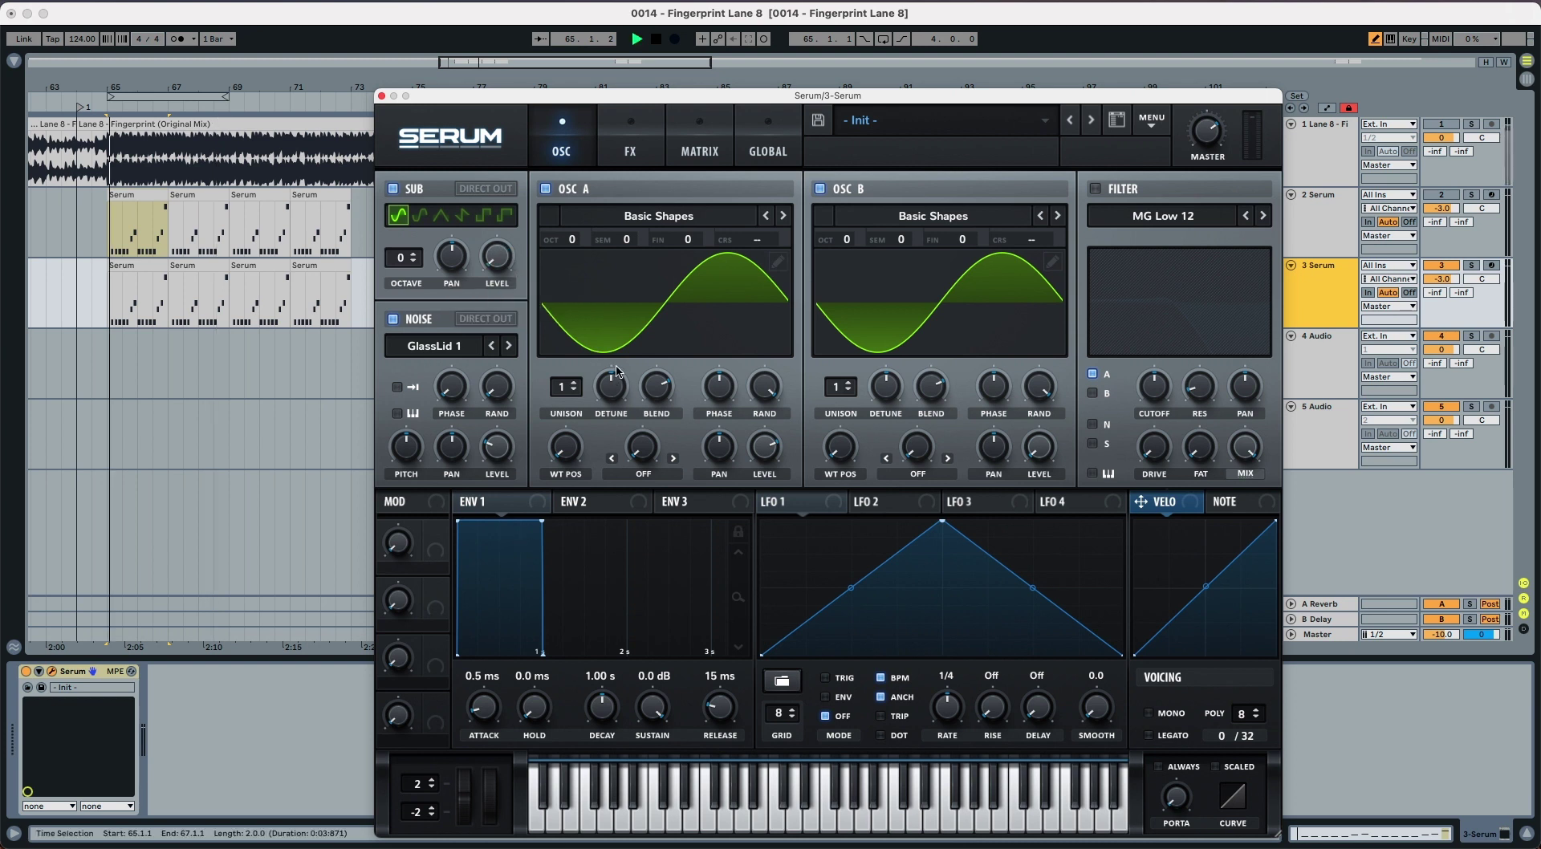
{"action": "key", "text": "space"}
With OSC A briefly muted, raise the noise level to 100%, then re-enable OSC A
{"action": "left_click", "coordinate": [546, 189]}
{"action": "key", "text": "space"}
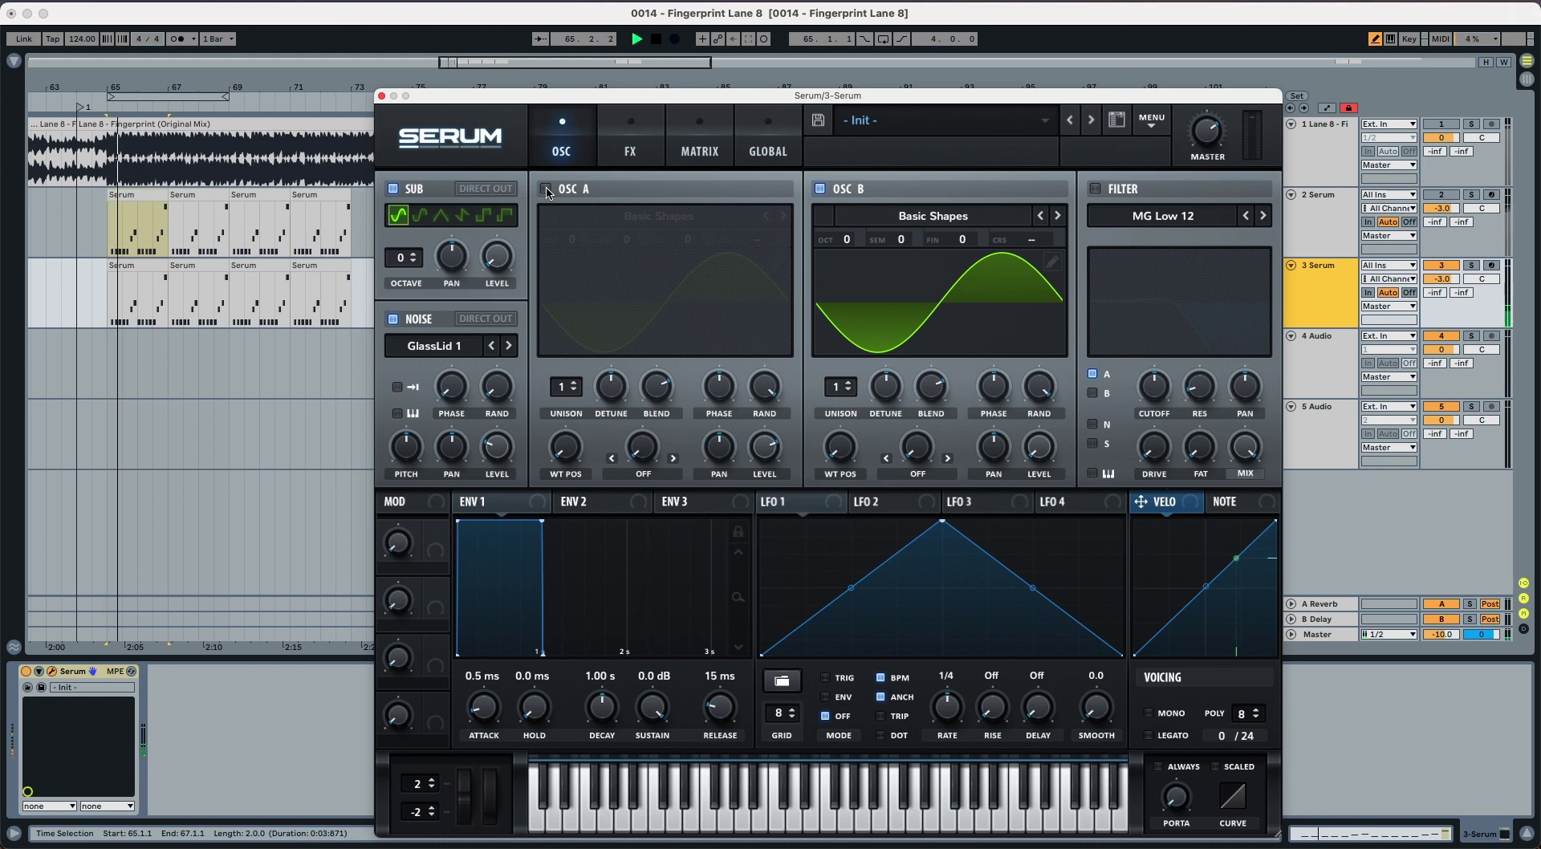
{"action": "left_click_drag", "start_coordinate": [497, 447], "coordinate": [496, 426]}
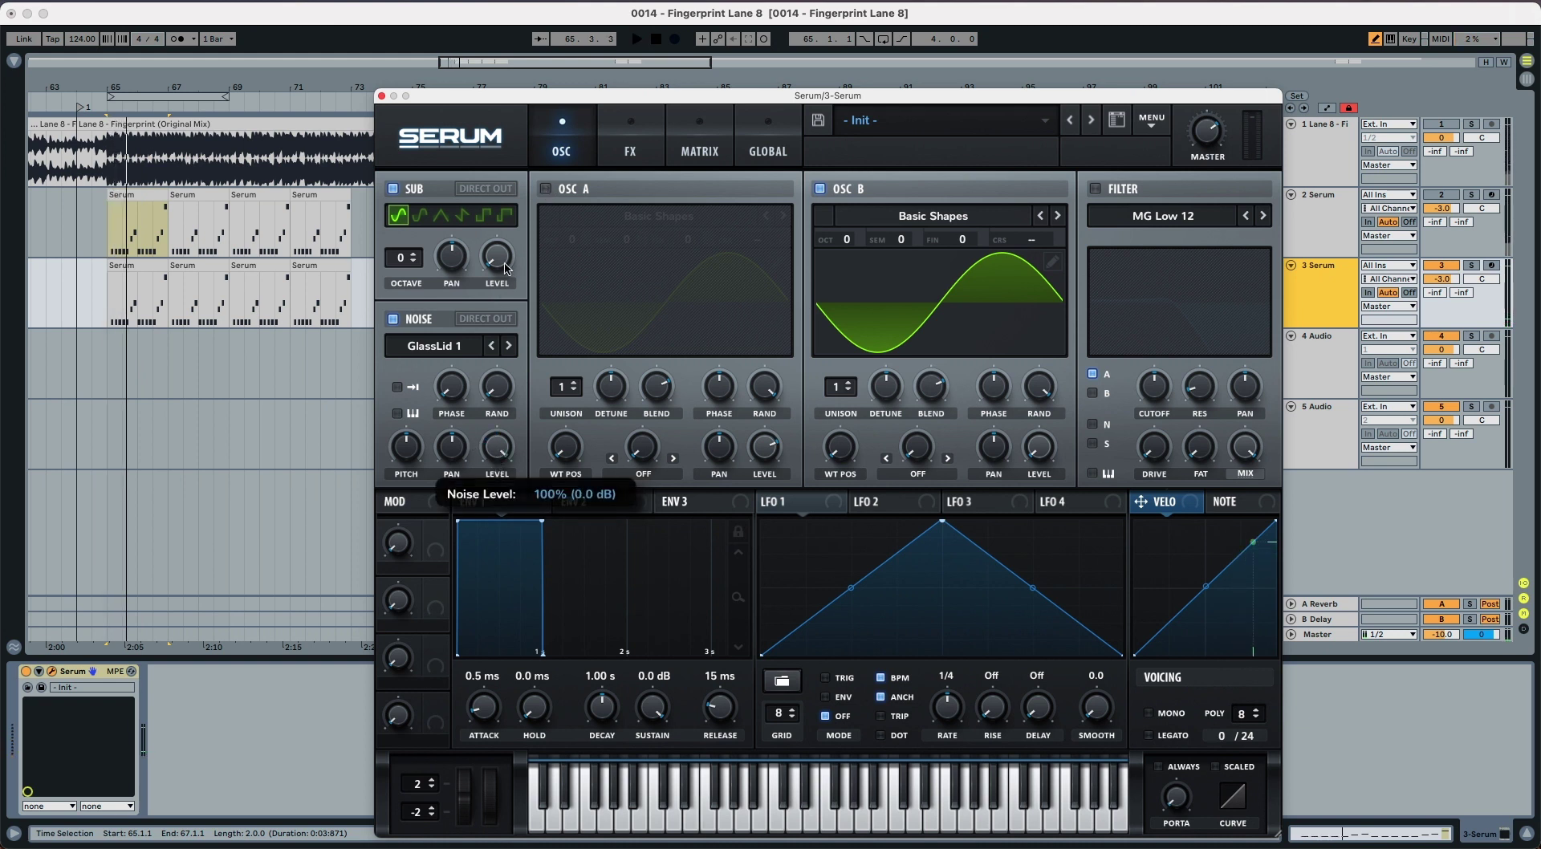
{"action": "left_click", "coordinate": [545, 190]}
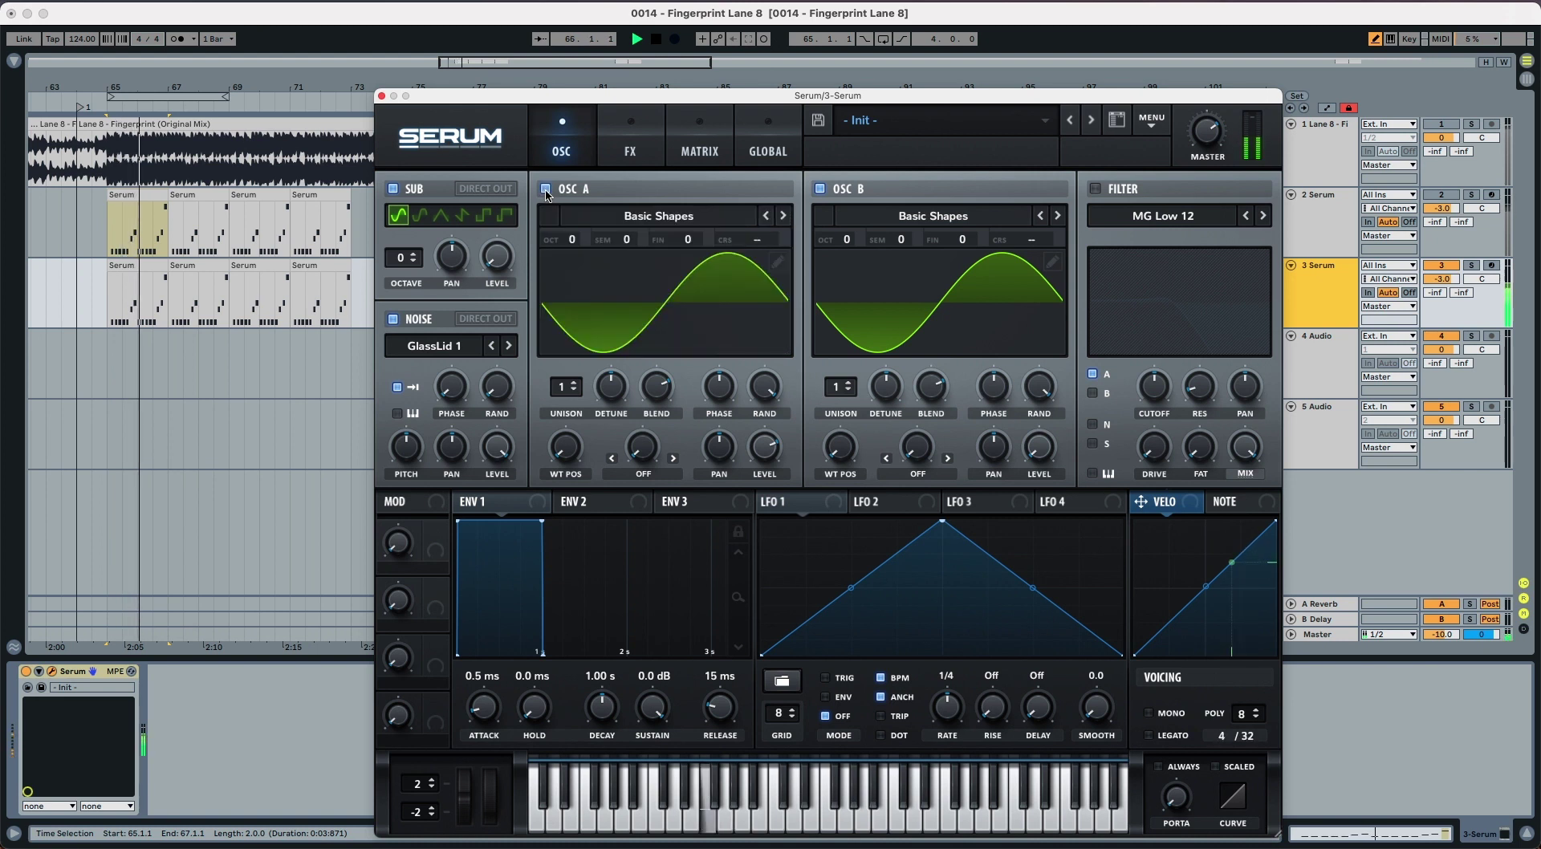
{"action": "key", "text": "space"}
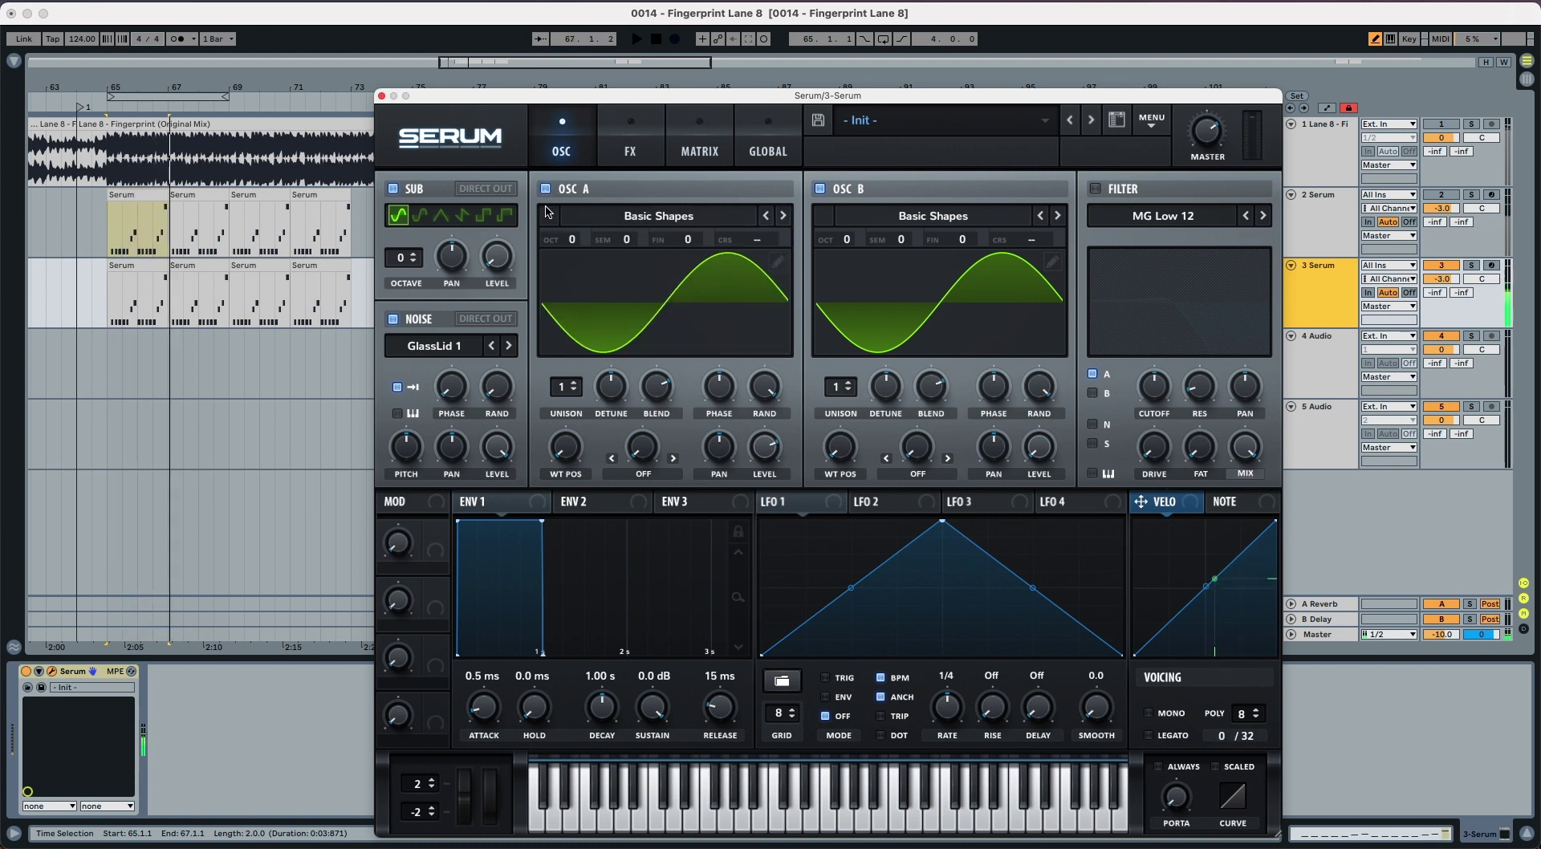
Set OSC A's warp to FM (SUB) at about 38% and audition it
{"action": "left_click", "coordinate": [644, 474]}
{"action": "scroll", "coordinate": [638, 632], "scroll_direction": "down", "scroll_amount": 3}
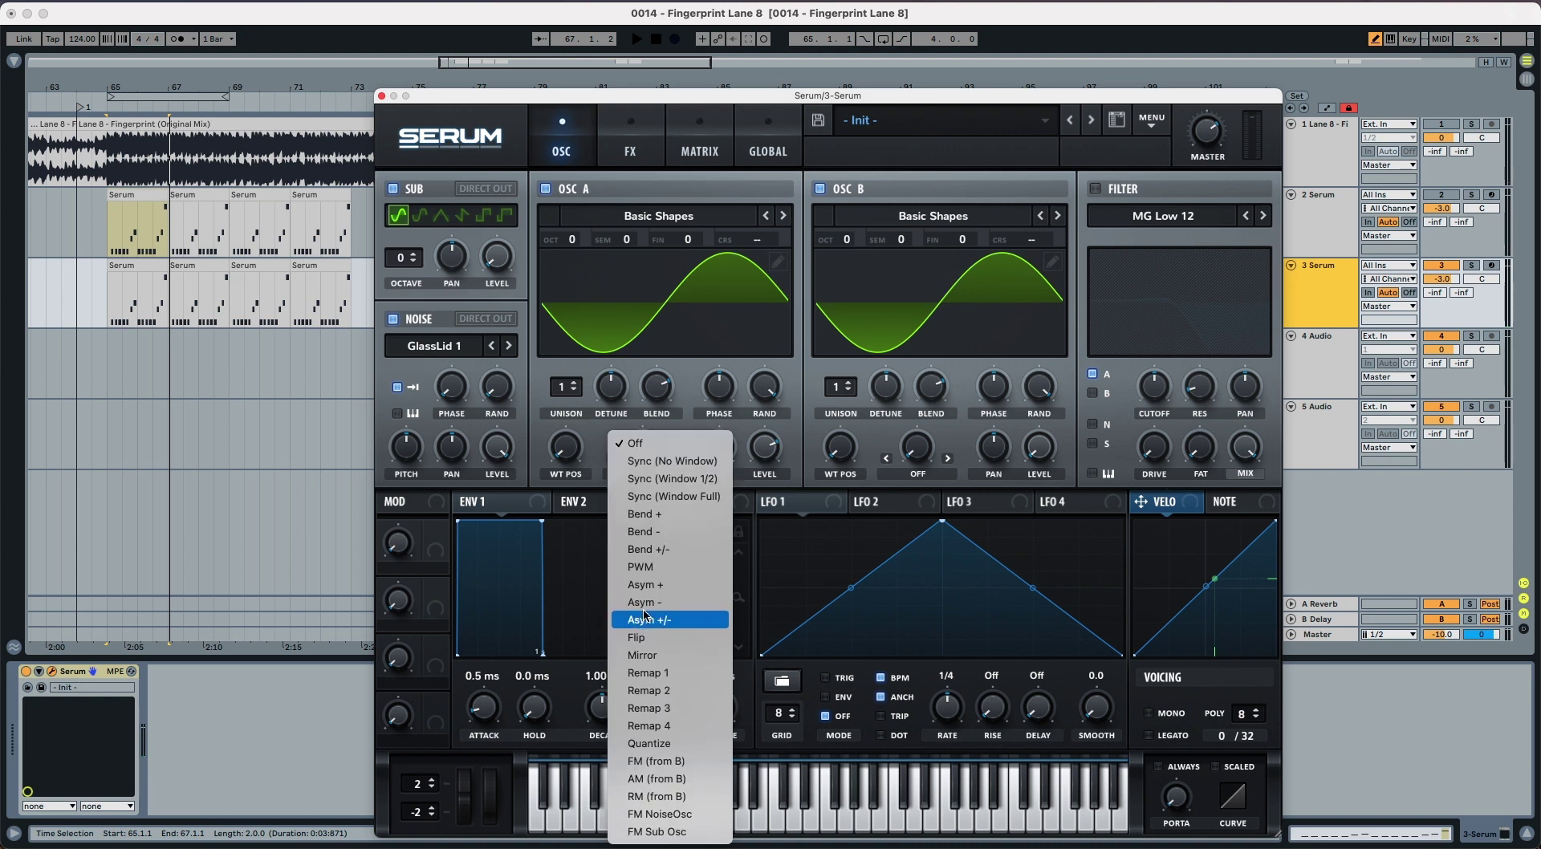
{"action": "left_click", "coordinate": [665, 831]}
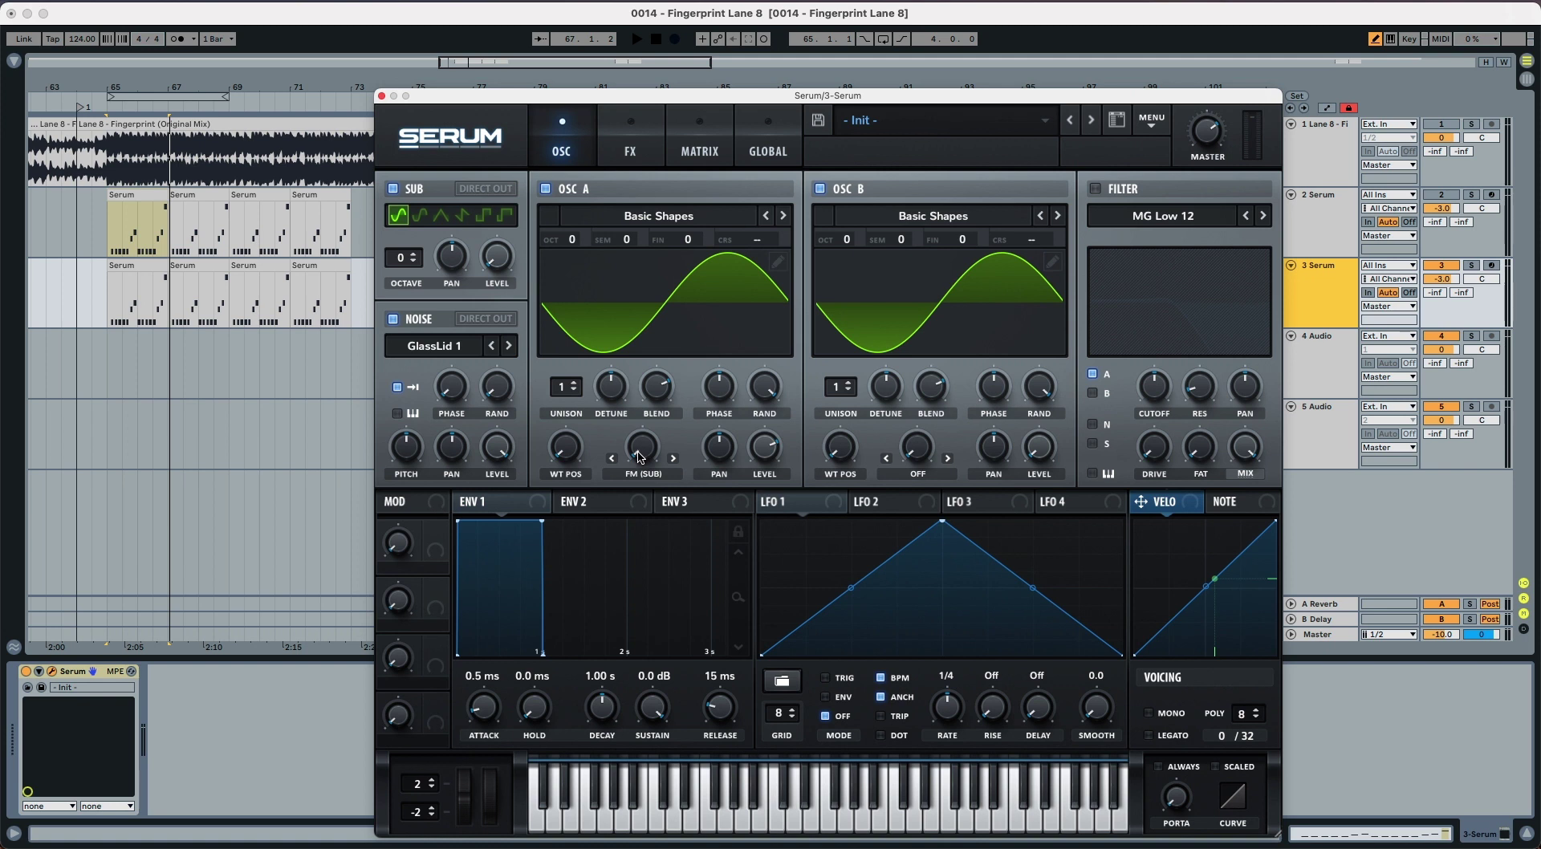
{"action": "key", "text": "space"}
{"action": "left_click_drag", "start_coordinate": [640, 457], "coordinate": [643, 390]}
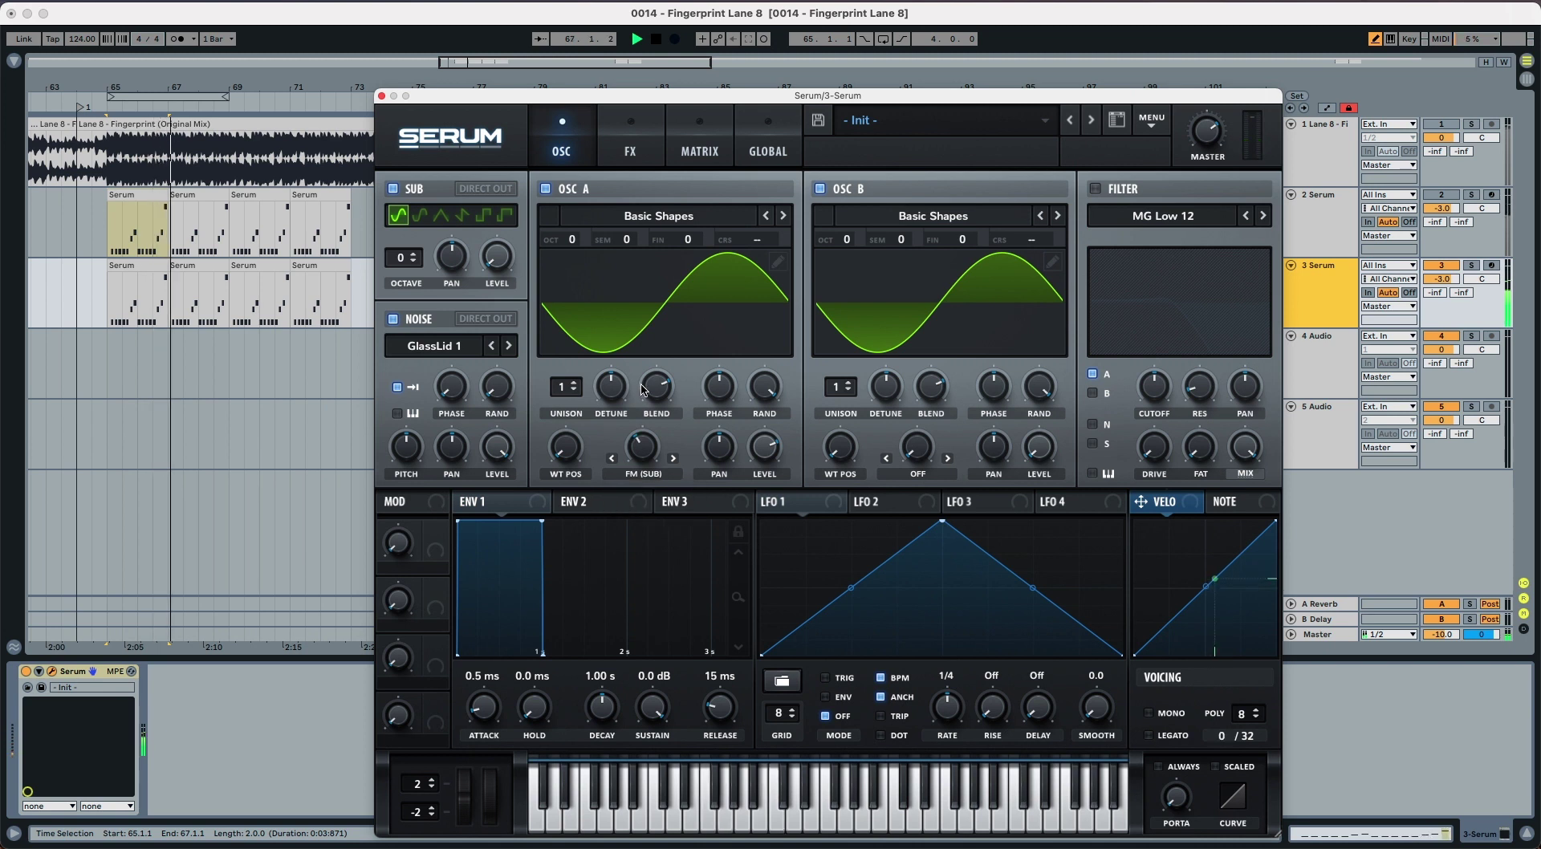
{"action": "key", "text": "space"}
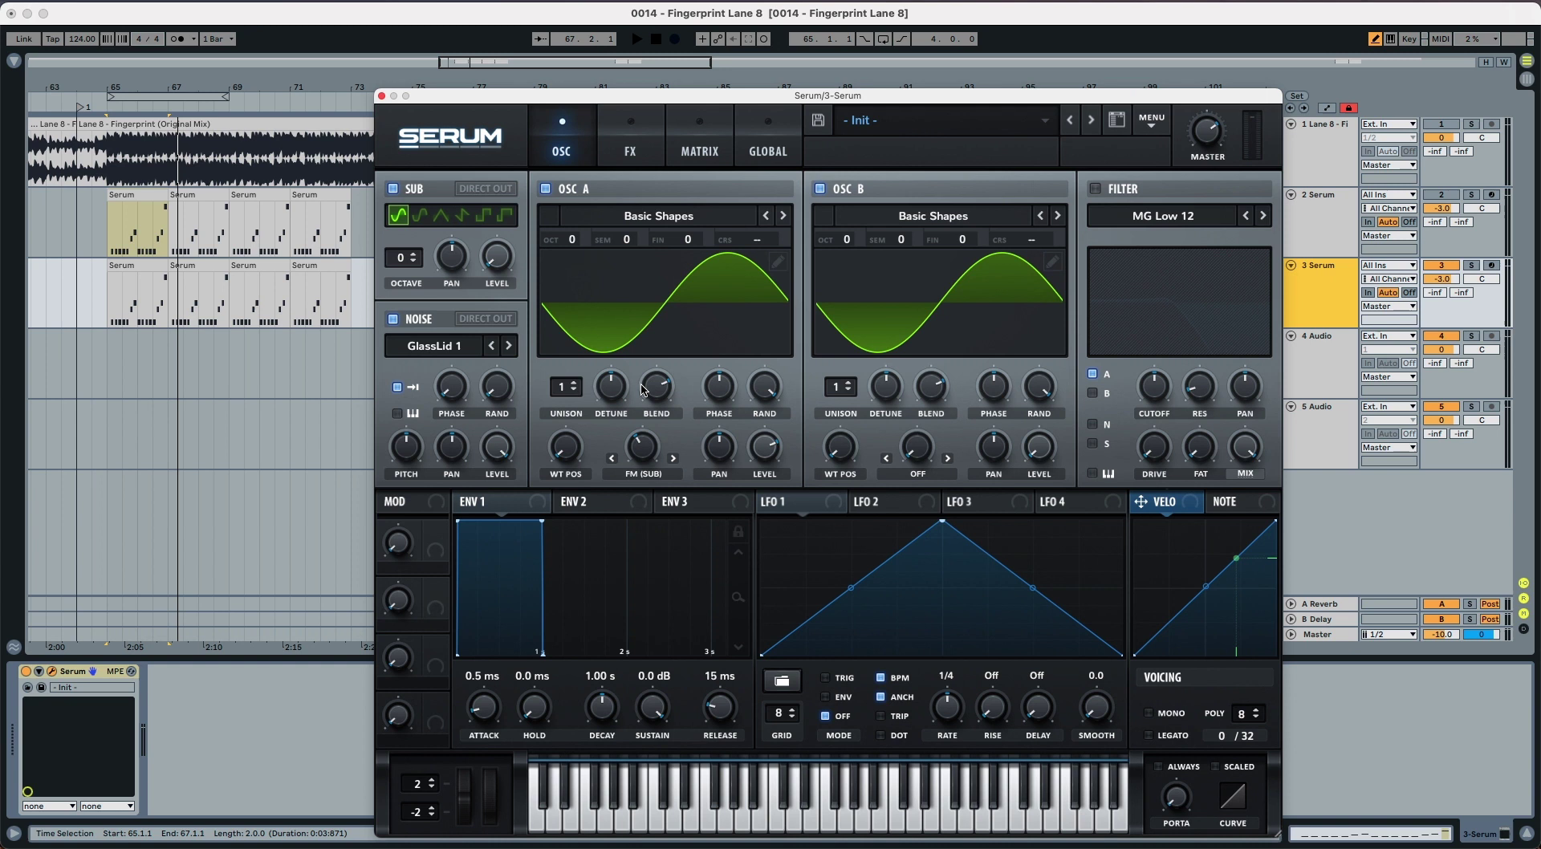
Give OSC B Bend +/- warp at -95% and play it back
{"action": "left_click", "coordinate": [895, 473]}
{"action": "left_click", "coordinate": [928, 610]}
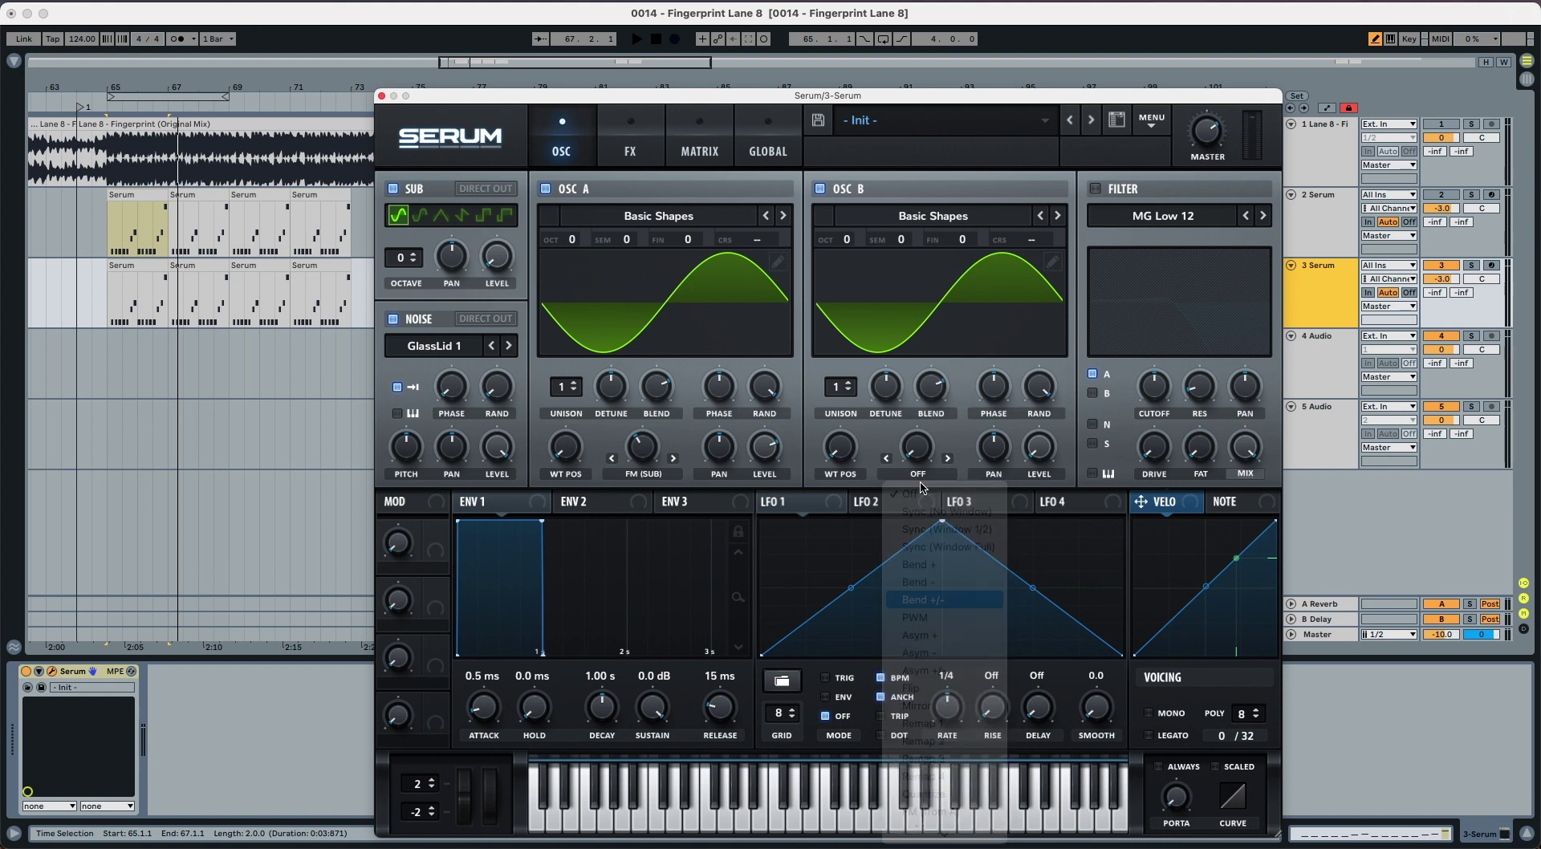
{"action": "left_click_drag", "start_coordinate": [918, 459], "coordinate": [917, 521]}
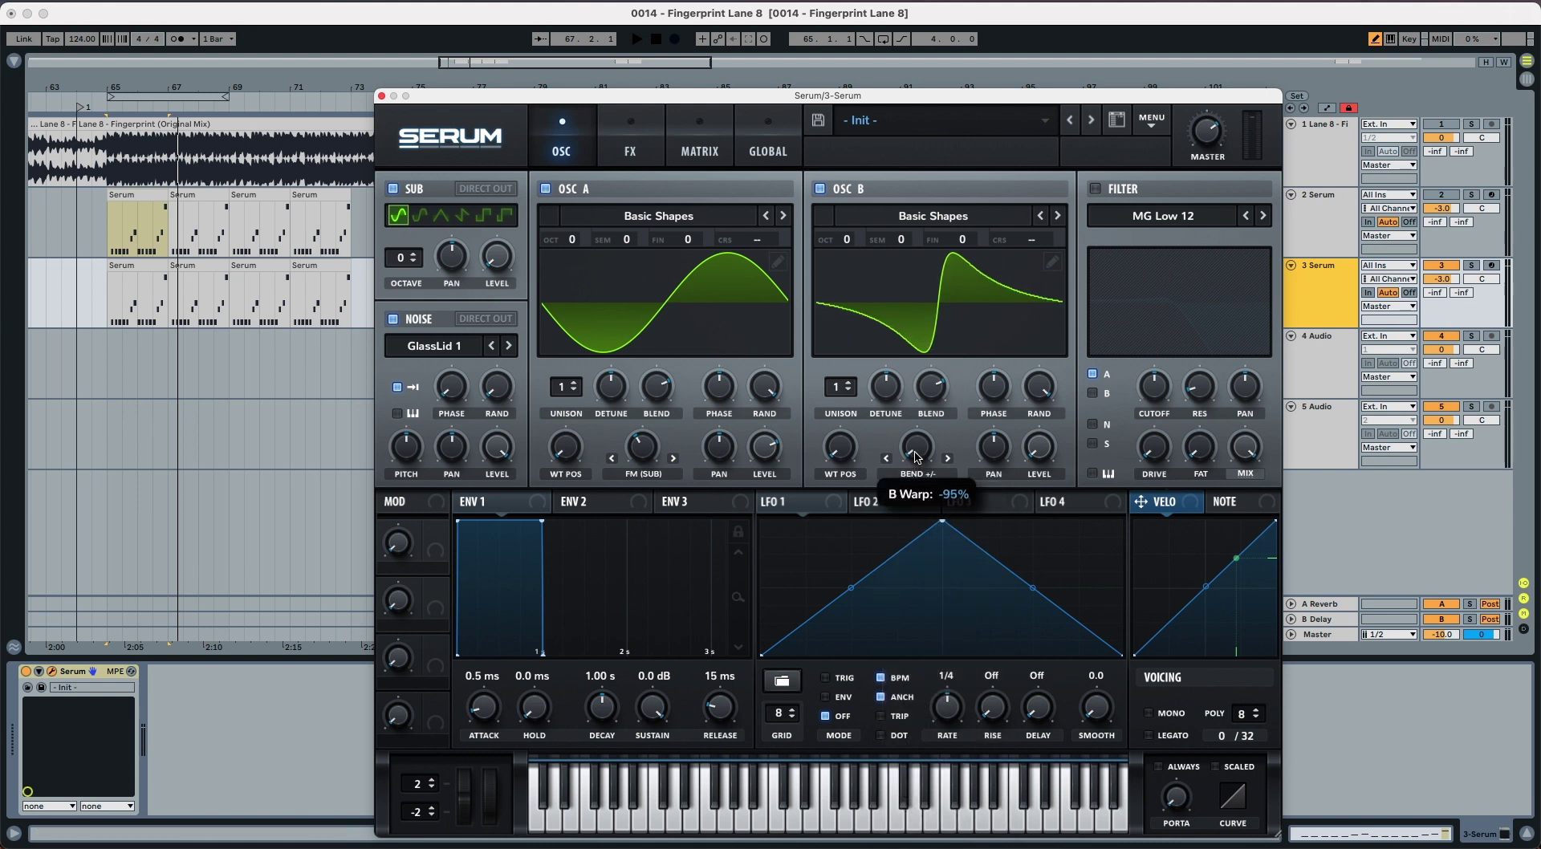
{"action": "key", "text": "space"}
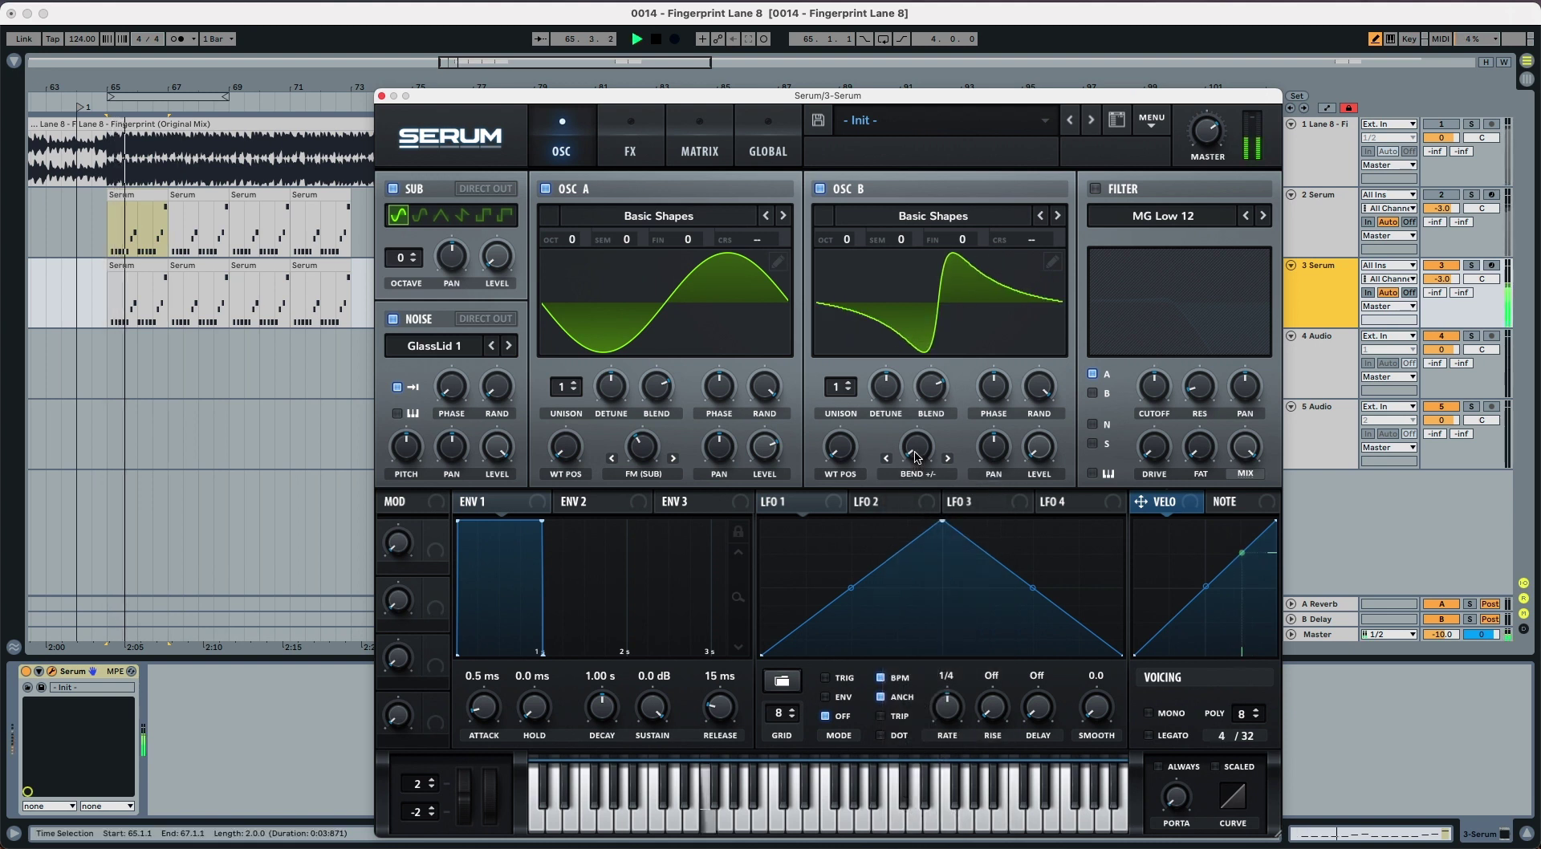
{"action": "key", "text": "space"}
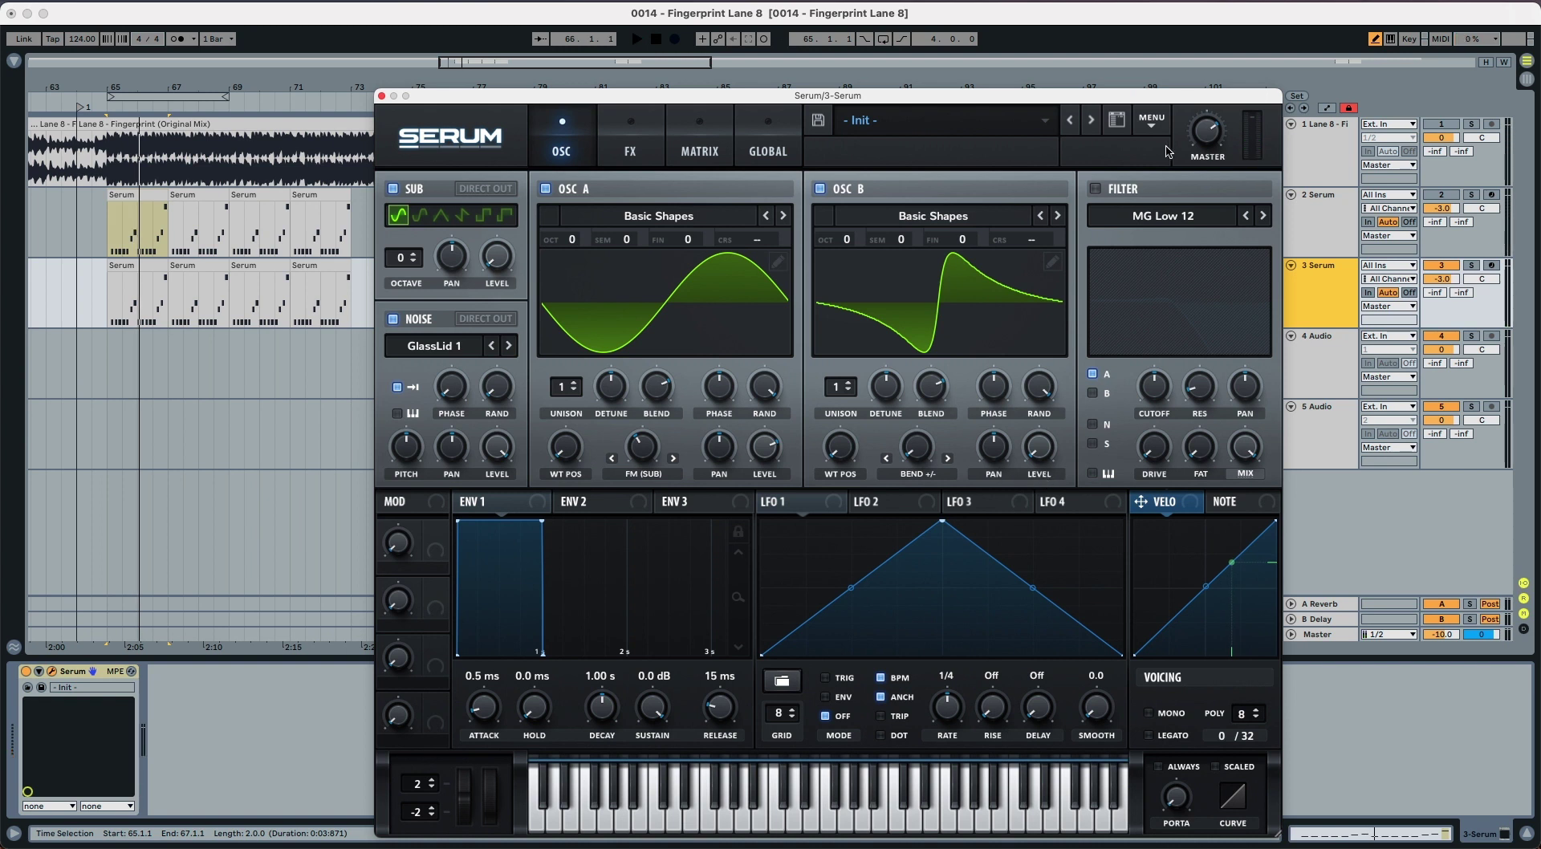
{"action": "mouse_move", "coordinate": [1204, 146]}
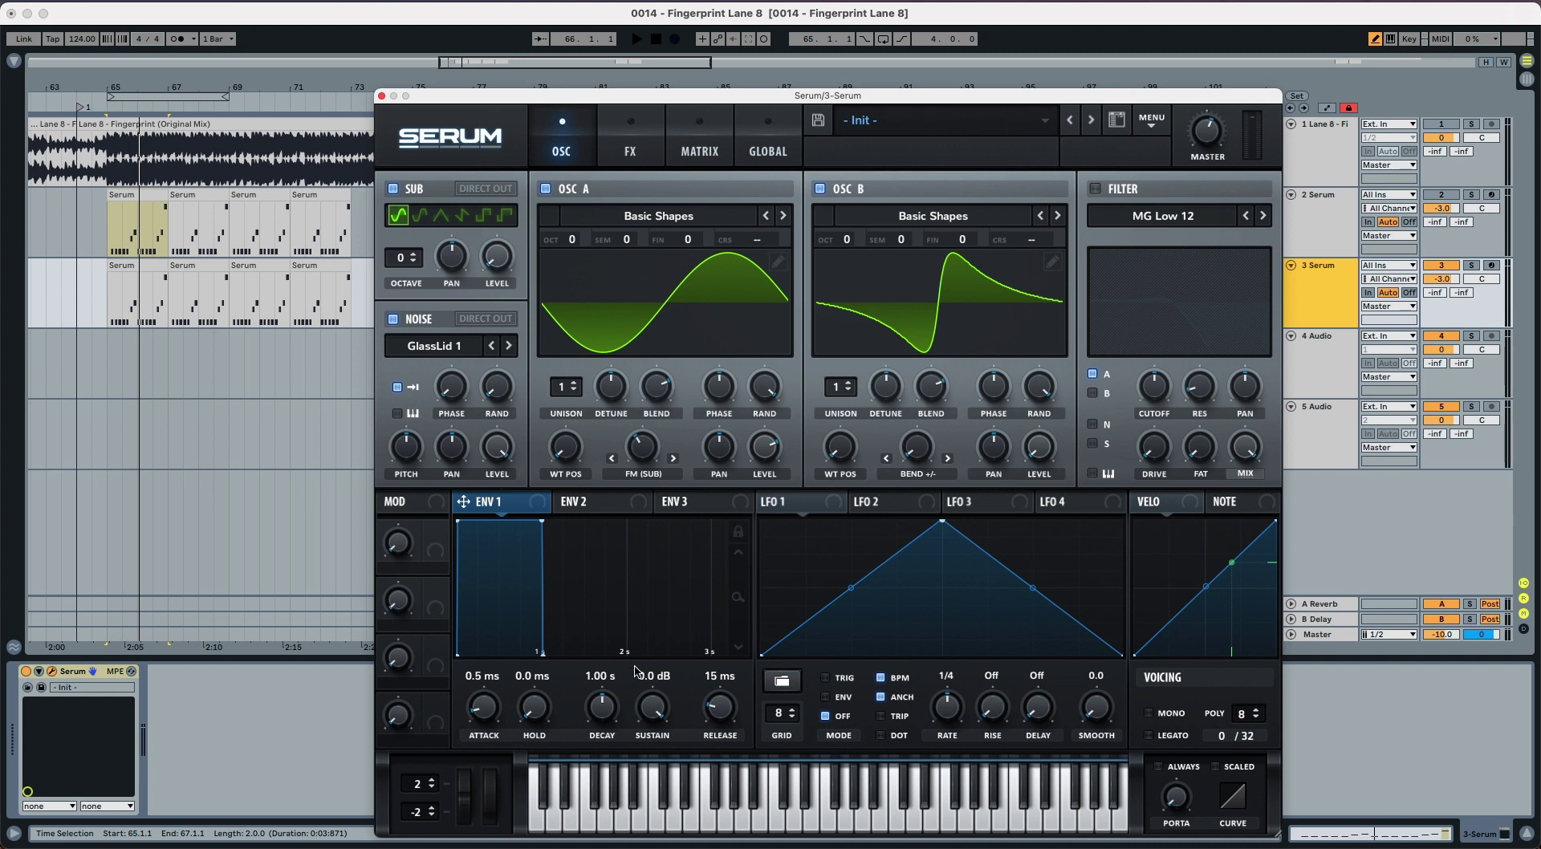
Set ENV 1 to 677 ms decay, -24.3 dB sustain and 279 ms release
{"action": "left_click_drag", "start_coordinate": [603, 711], "coordinate": [642, 821]}
{"action": "left_click_drag", "start_coordinate": [726, 701], "coordinate": [731, 686]}
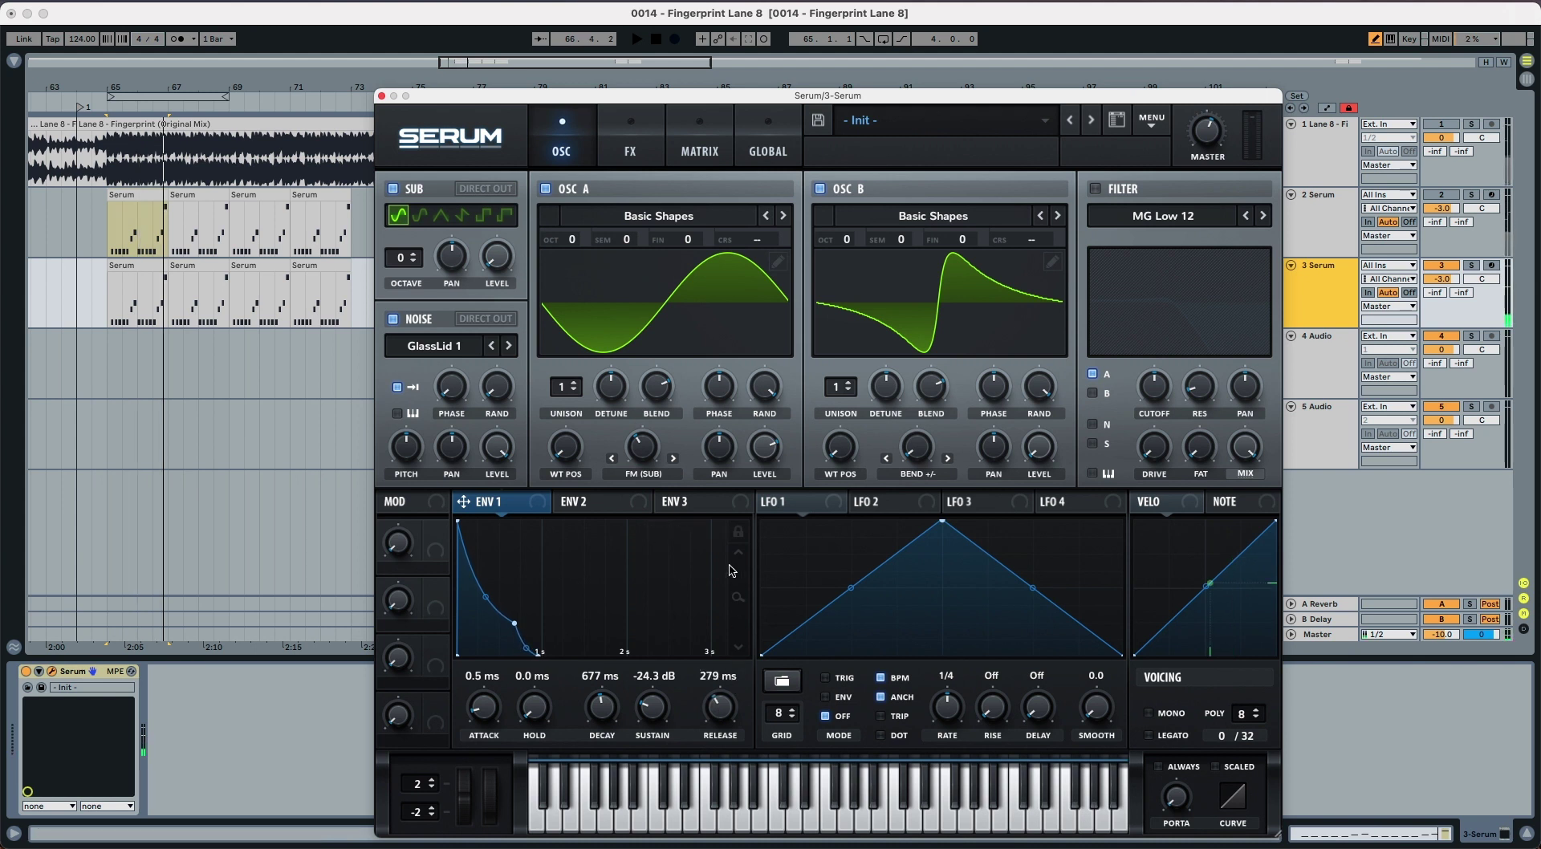
Route ENV 1 to the sub level at depth 77 and to OSC B's level
{"action": "left_click_drag", "start_coordinate": [538, 505], "coordinate": [486, 258]}
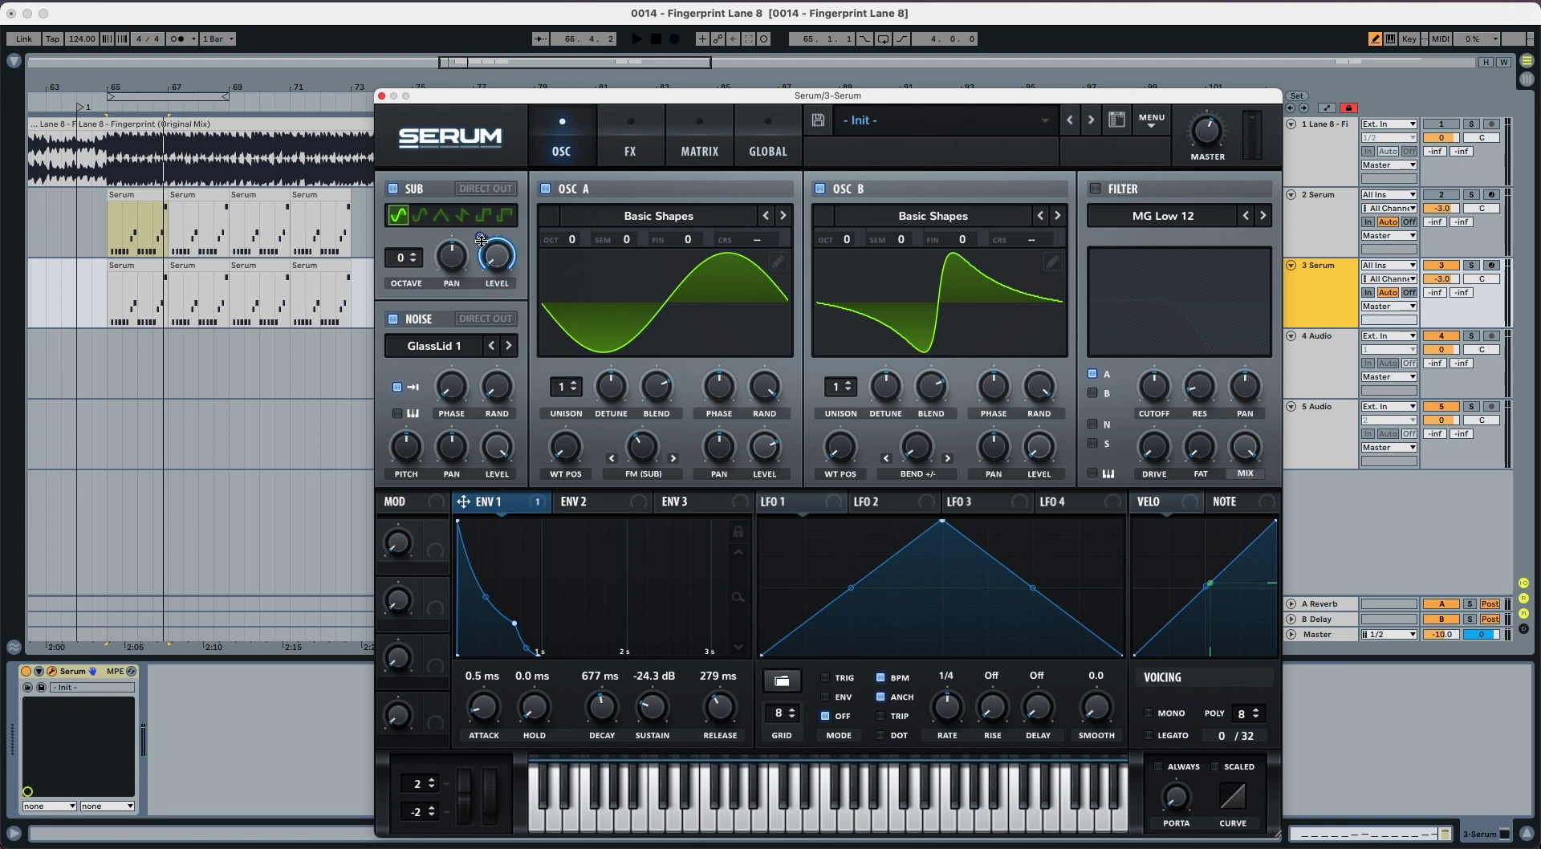
{"action": "left_click_drag", "start_coordinate": [482, 241], "coordinate": [480, 262]}
{"action": "left_click_drag", "start_coordinate": [520, 506], "coordinate": [1018, 459]}
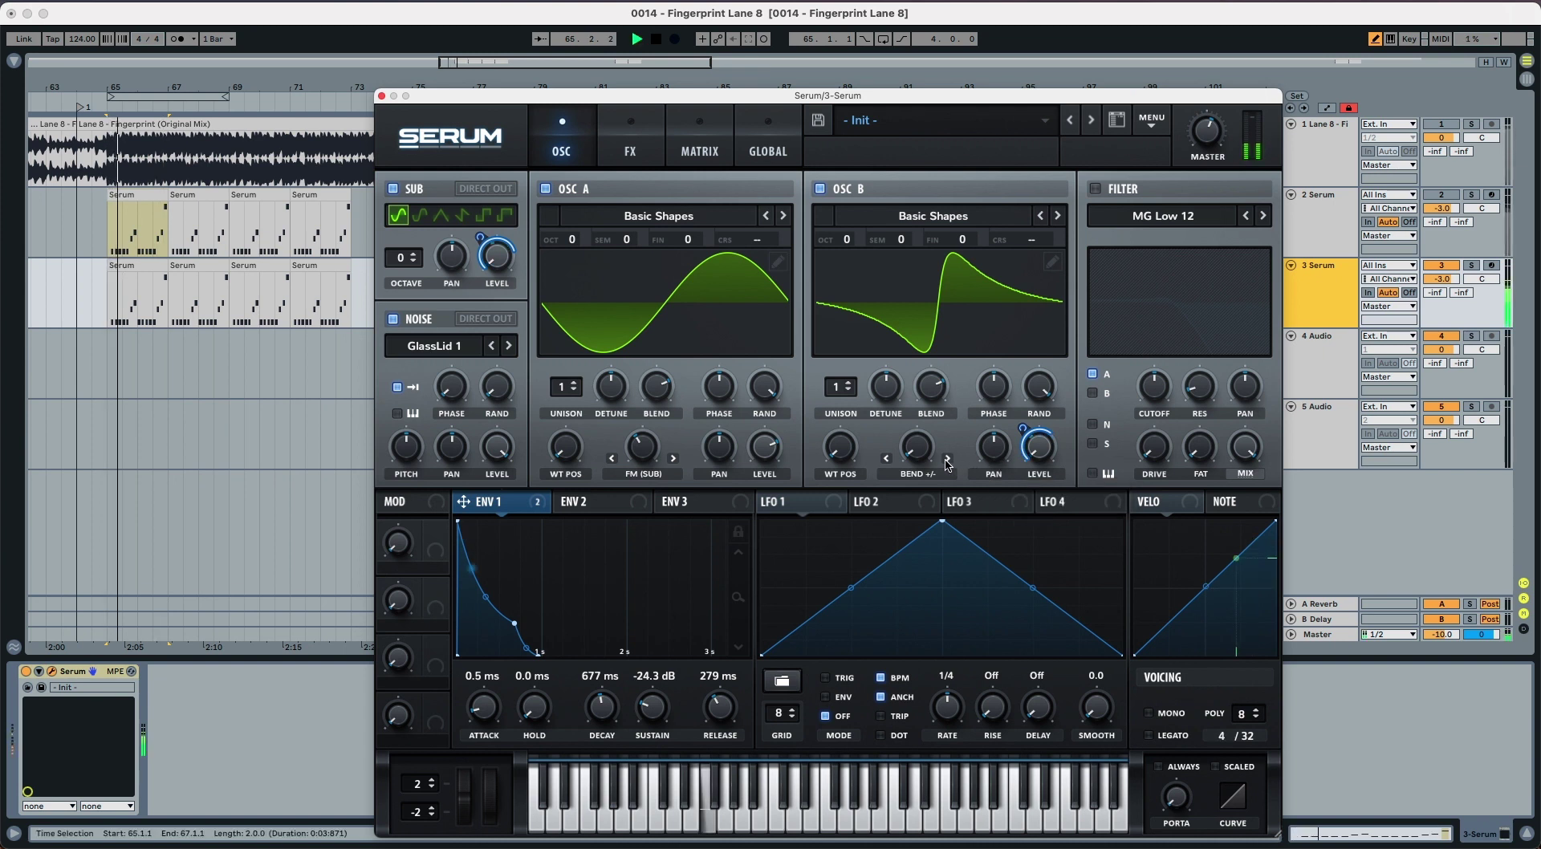
{"action": "left_click", "coordinate": [392, 319]}
{"action": "left_click", "coordinate": [545, 188]}
{"action": "left_click", "coordinate": [820, 189]}
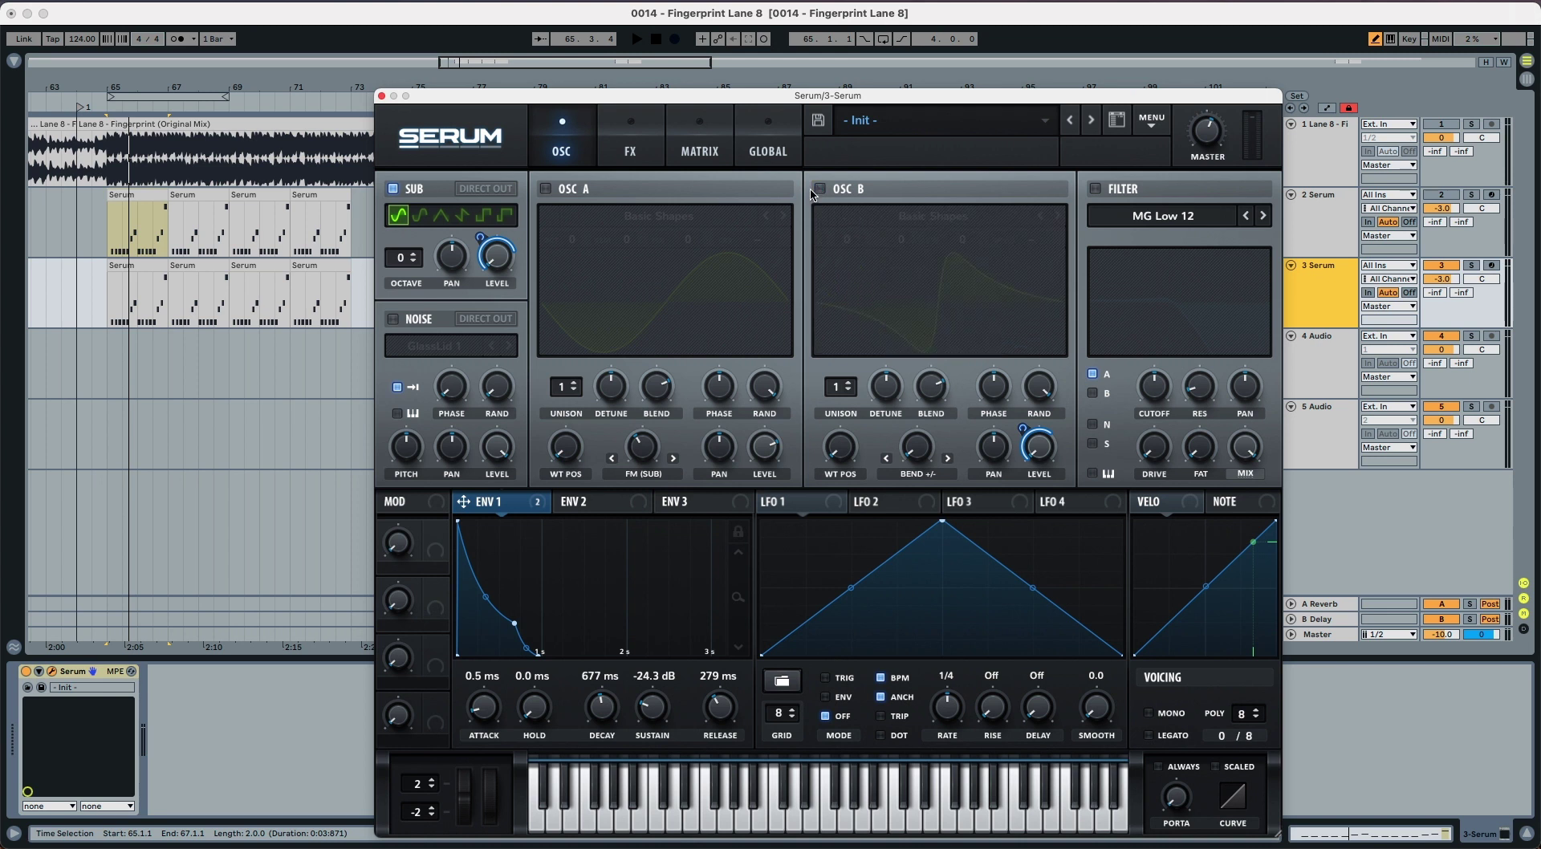
{"action": "key", "text": "space"}
{"action": "key", "text": "space"}
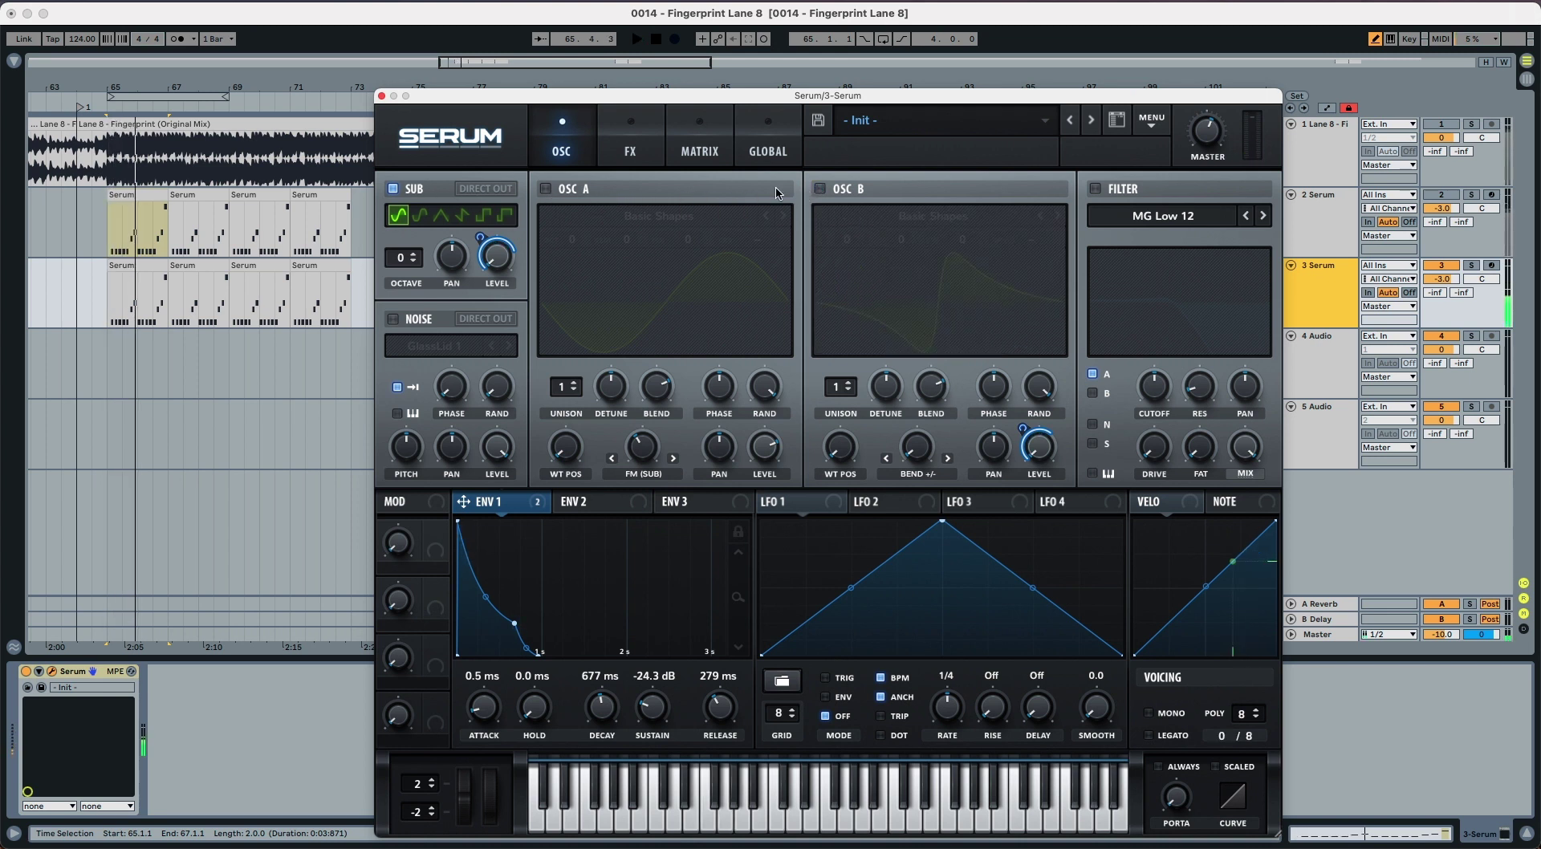
{"action": "left_click", "coordinate": [819, 189]}
{"action": "left_click", "coordinate": [393, 190]}
{"action": "key", "text": "space"}
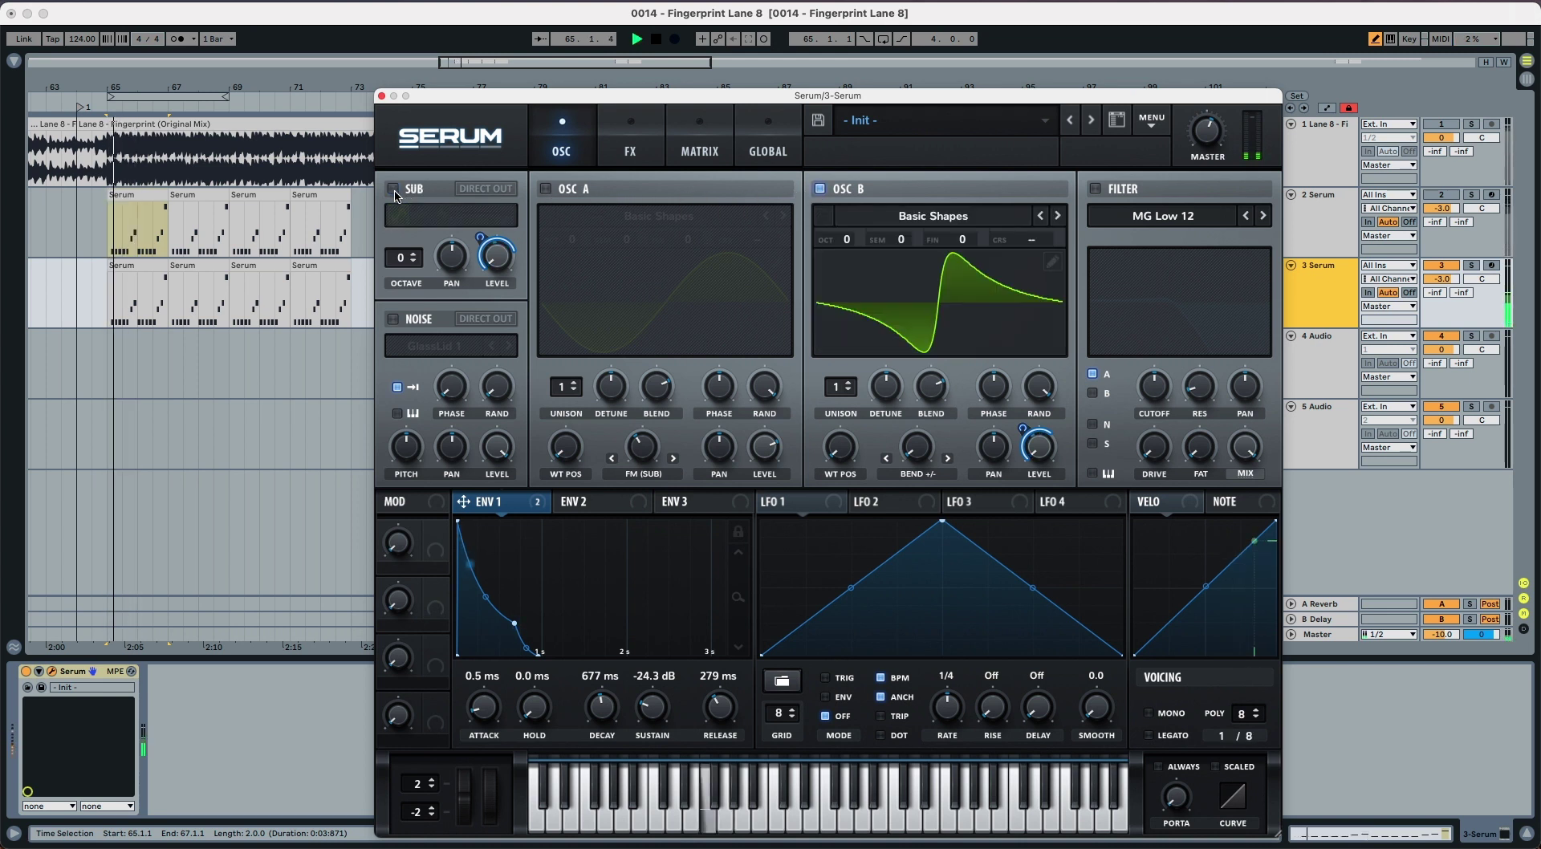
{"action": "left_click", "coordinate": [545, 191]}
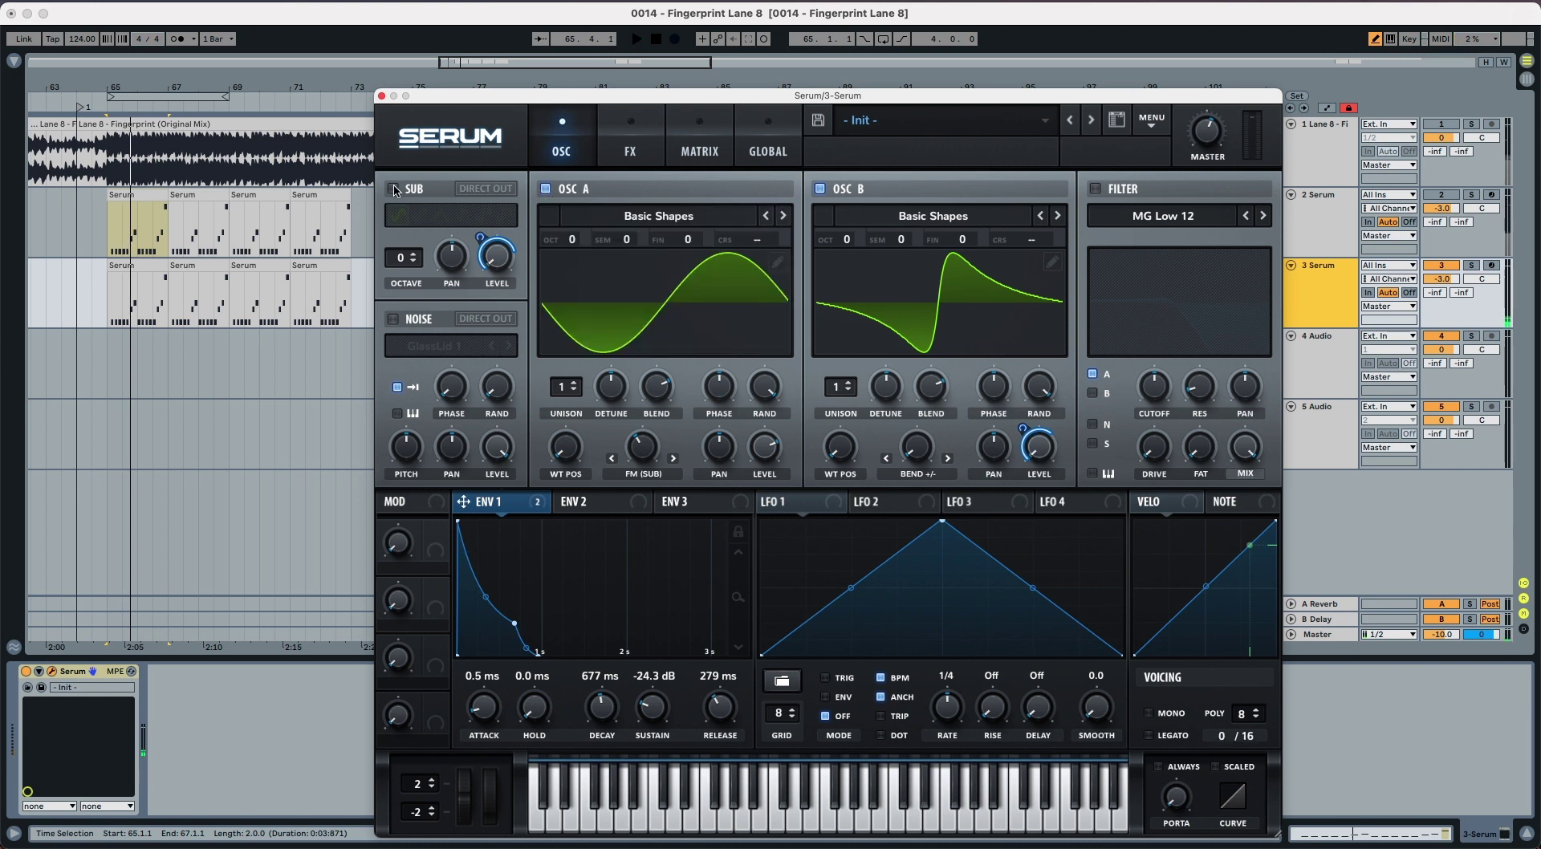
{"action": "left_click", "coordinate": [394, 190]}
{"action": "left_click", "coordinate": [394, 319]}
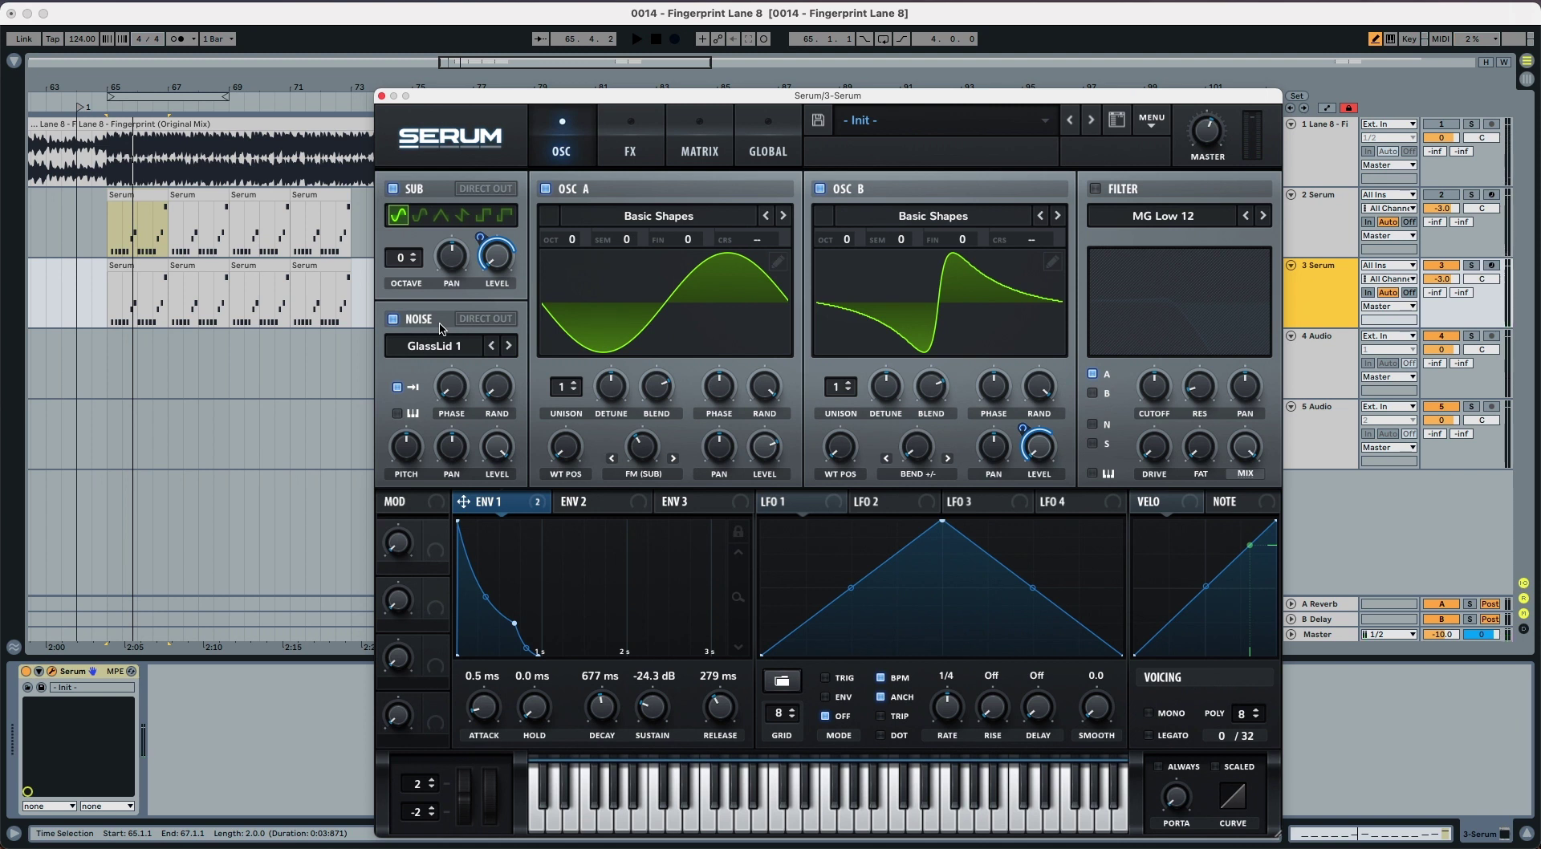
Enable an MG Low 24 filter with cutoff at 8 Hz and 16% drive
{"action": "left_click", "coordinate": [1096, 189]}
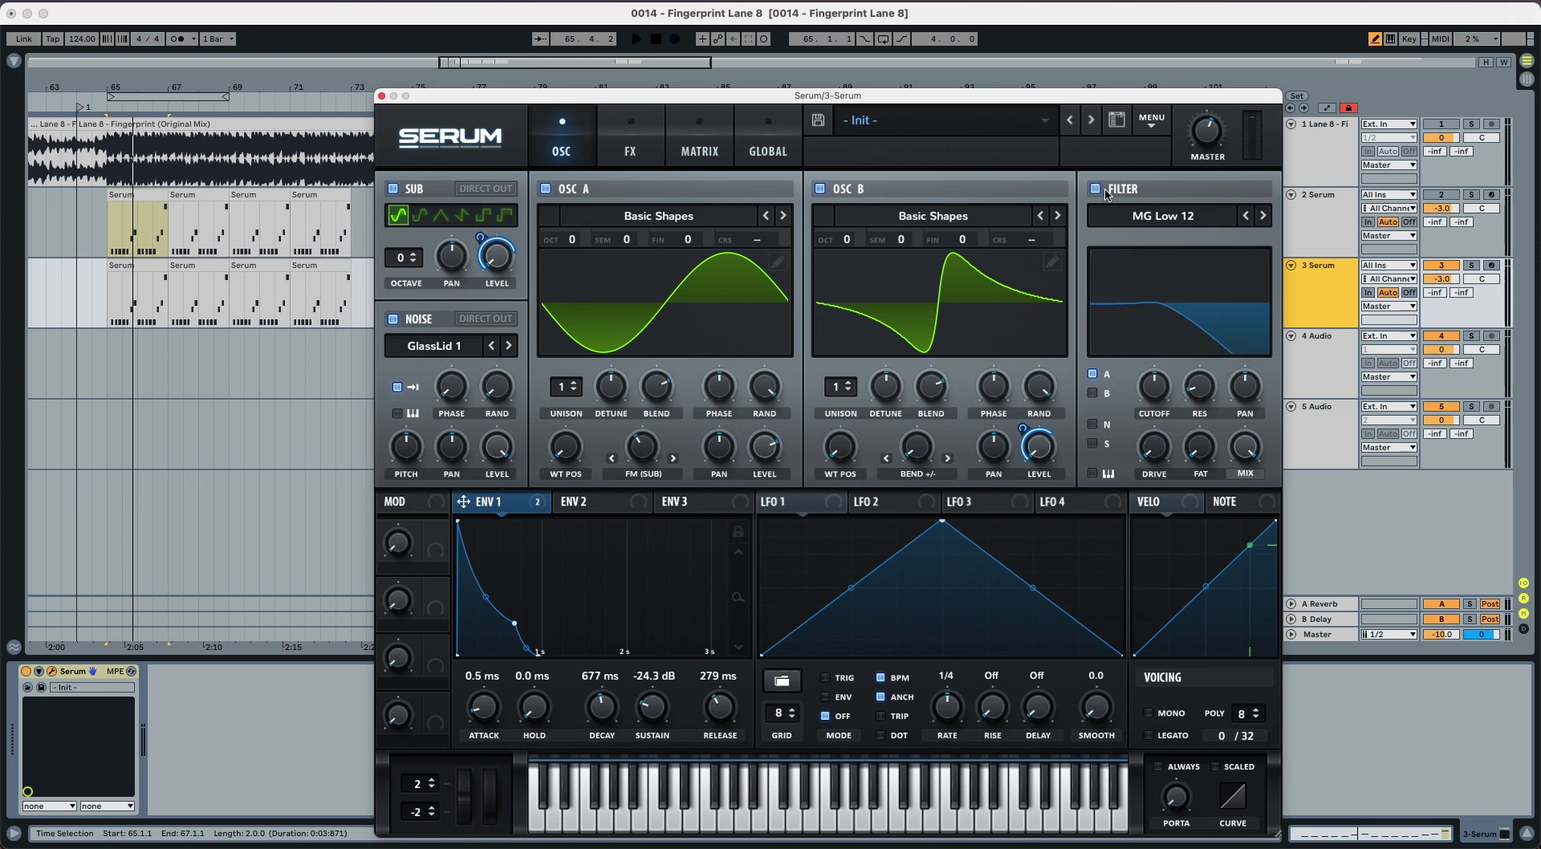
{"action": "left_click", "coordinate": [1263, 215]}
{"action": "left_click", "coordinate": [1263, 215]}
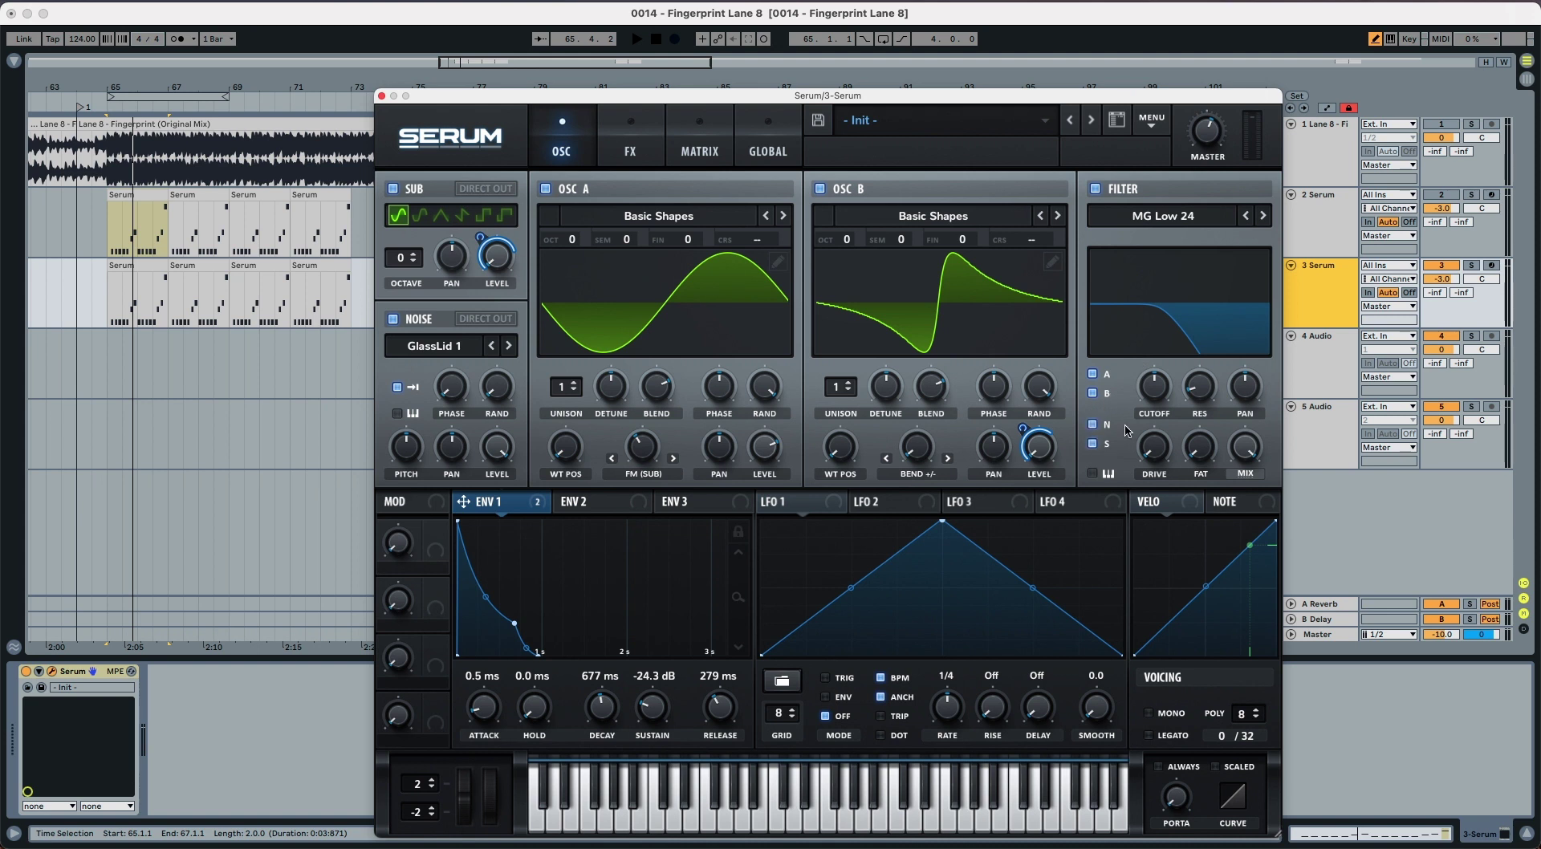
{"action": "left_click_drag", "start_coordinate": [1152, 399], "coordinate": [1152, 488]}
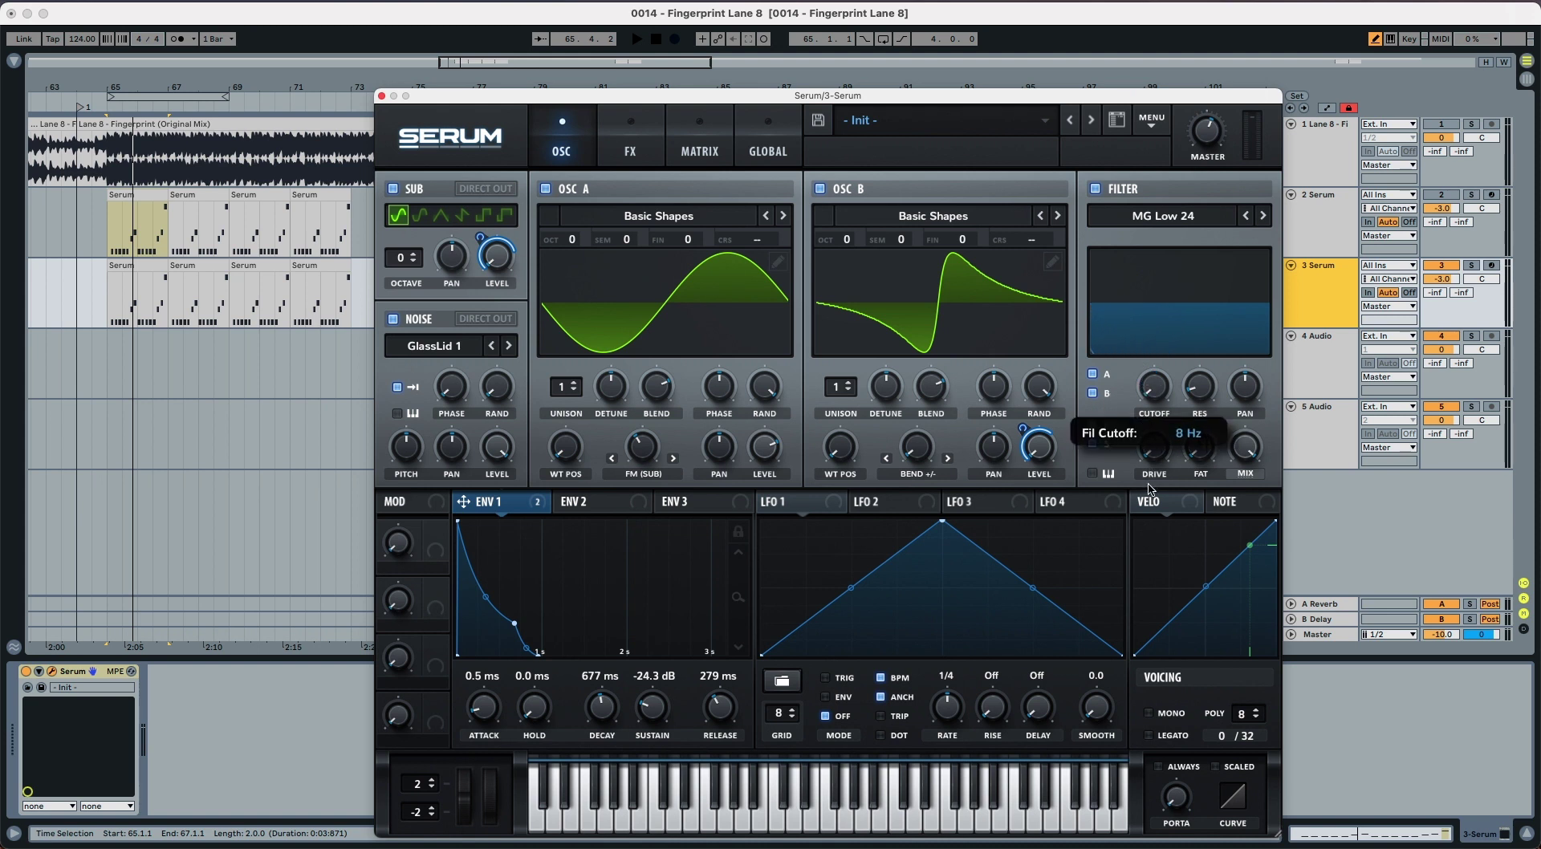
{"action": "mouse_move", "coordinate": [1189, 395]}
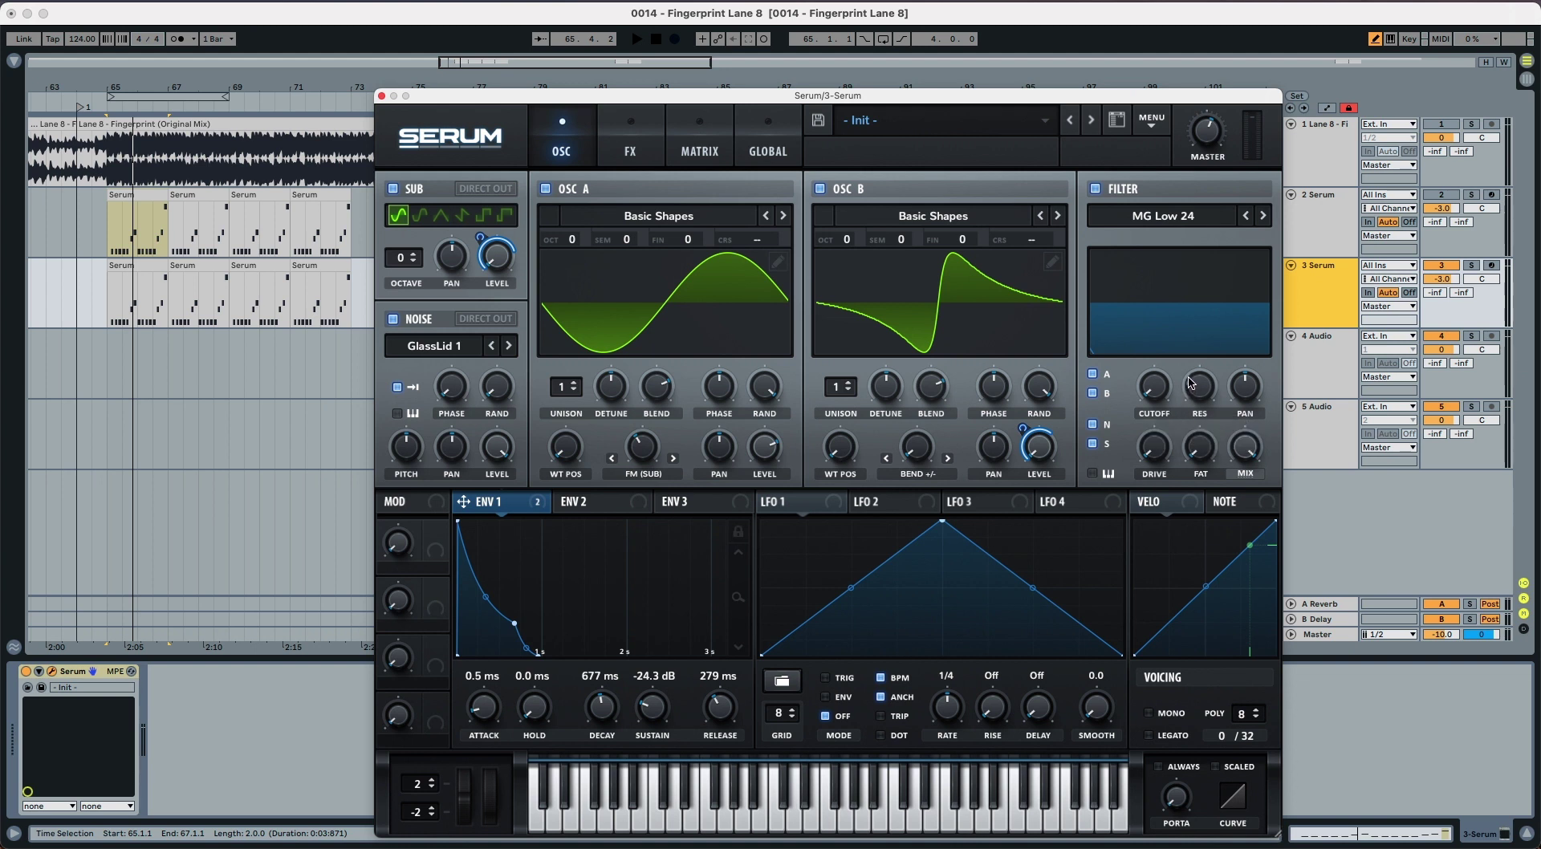
{"action": "left_click_drag", "start_coordinate": [1160, 456], "coordinate": [1158, 431]}
Shape ENV 2 with 839 ms decay, 0% sustain and 295 ms release
{"action": "left_click", "coordinate": [589, 504]}
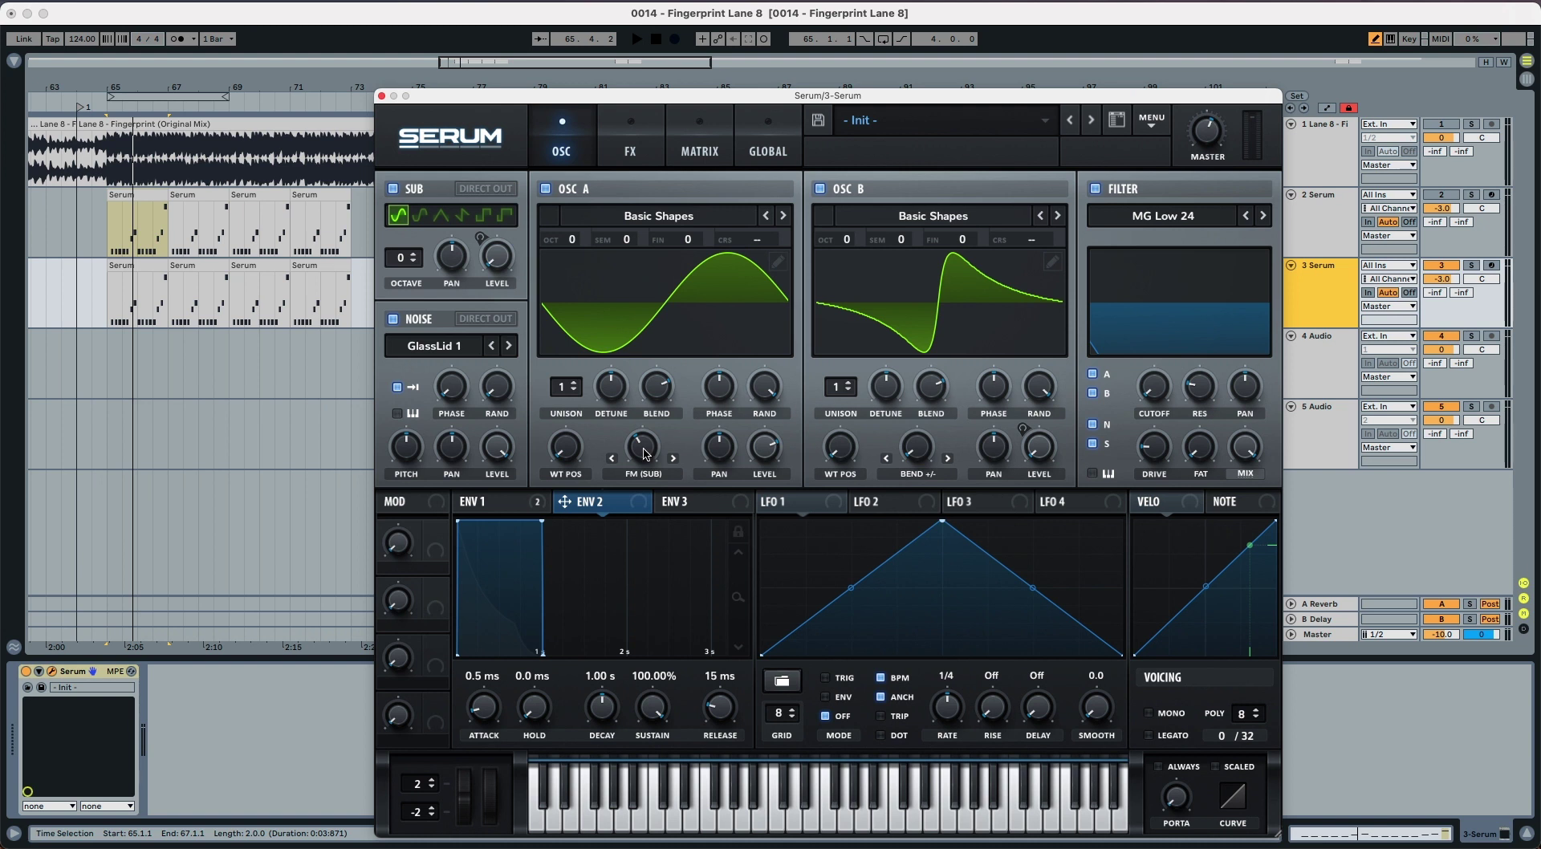
{"action": "left_click_drag", "start_coordinate": [600, 698], "coordinate": [599, 706]}
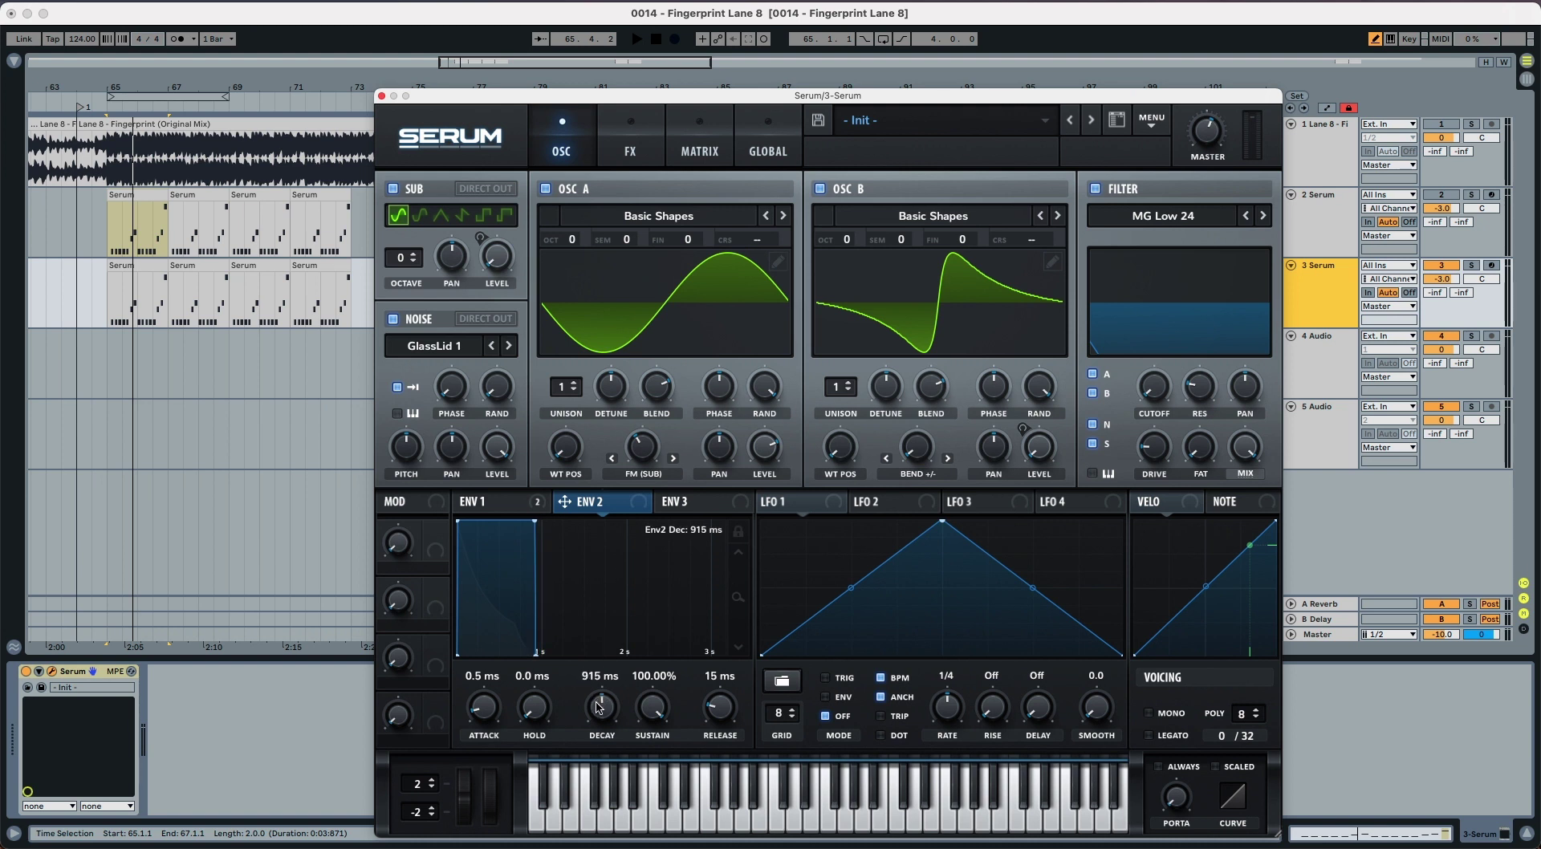
{"action": "left_click_drag", "start_coordinate": [598, 708], "coordinate": [650, 771]}
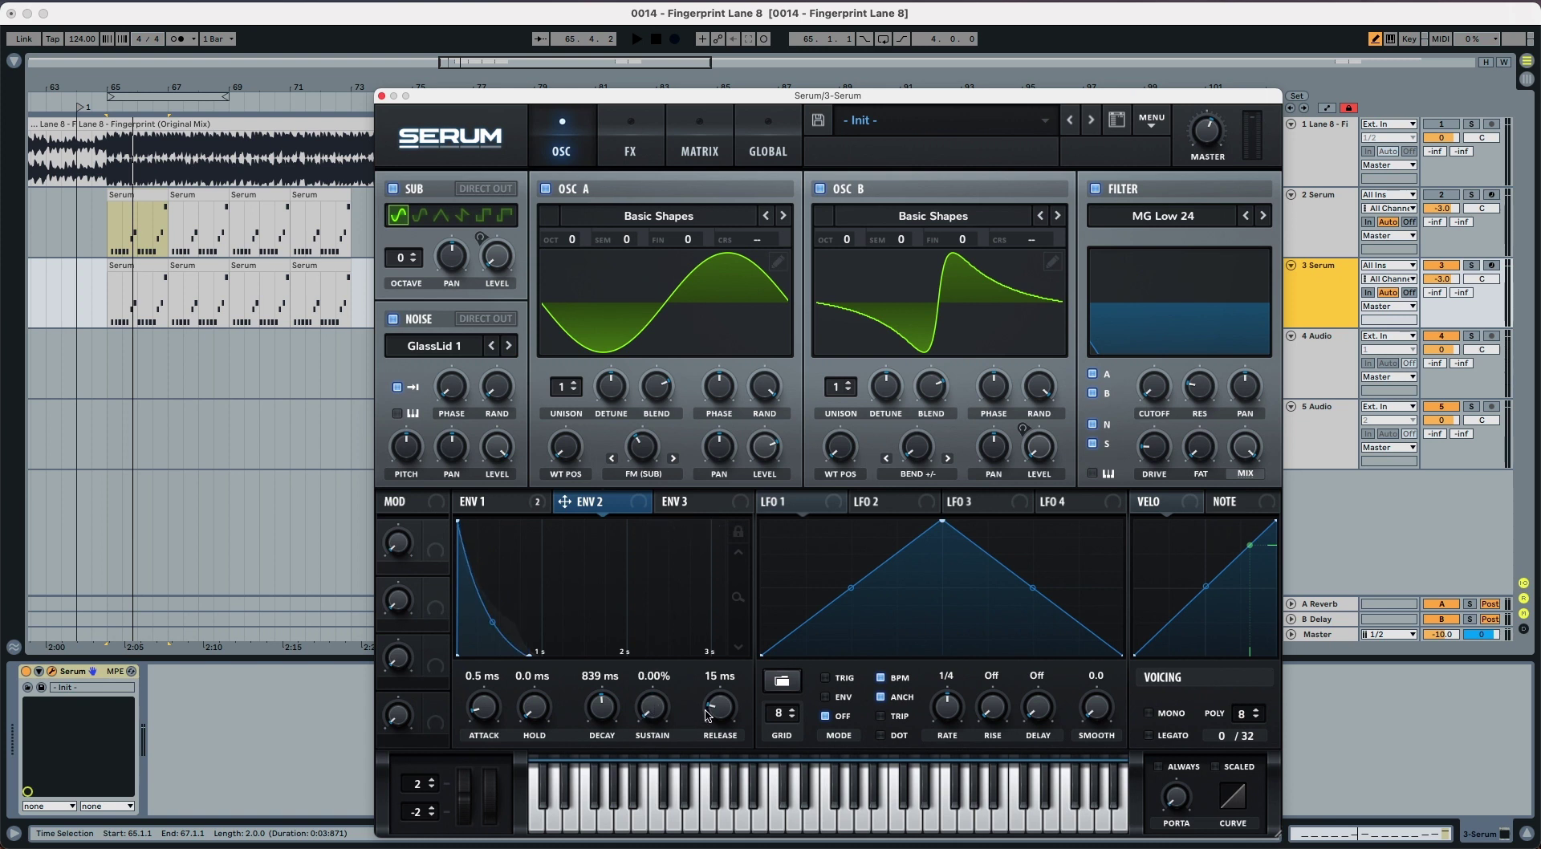
{"action": "left_click_drag", "start_coordinate": [707, 715], "coordinate": [708, 688]}
Route ENV 2 to the filter cutoff at depth 83 and audition the pluck
{"action": "left_click_drag", "start_coordinate": [642, 505], "coordinate": [1138, 383]}
{"action": "key", "text": "space"}
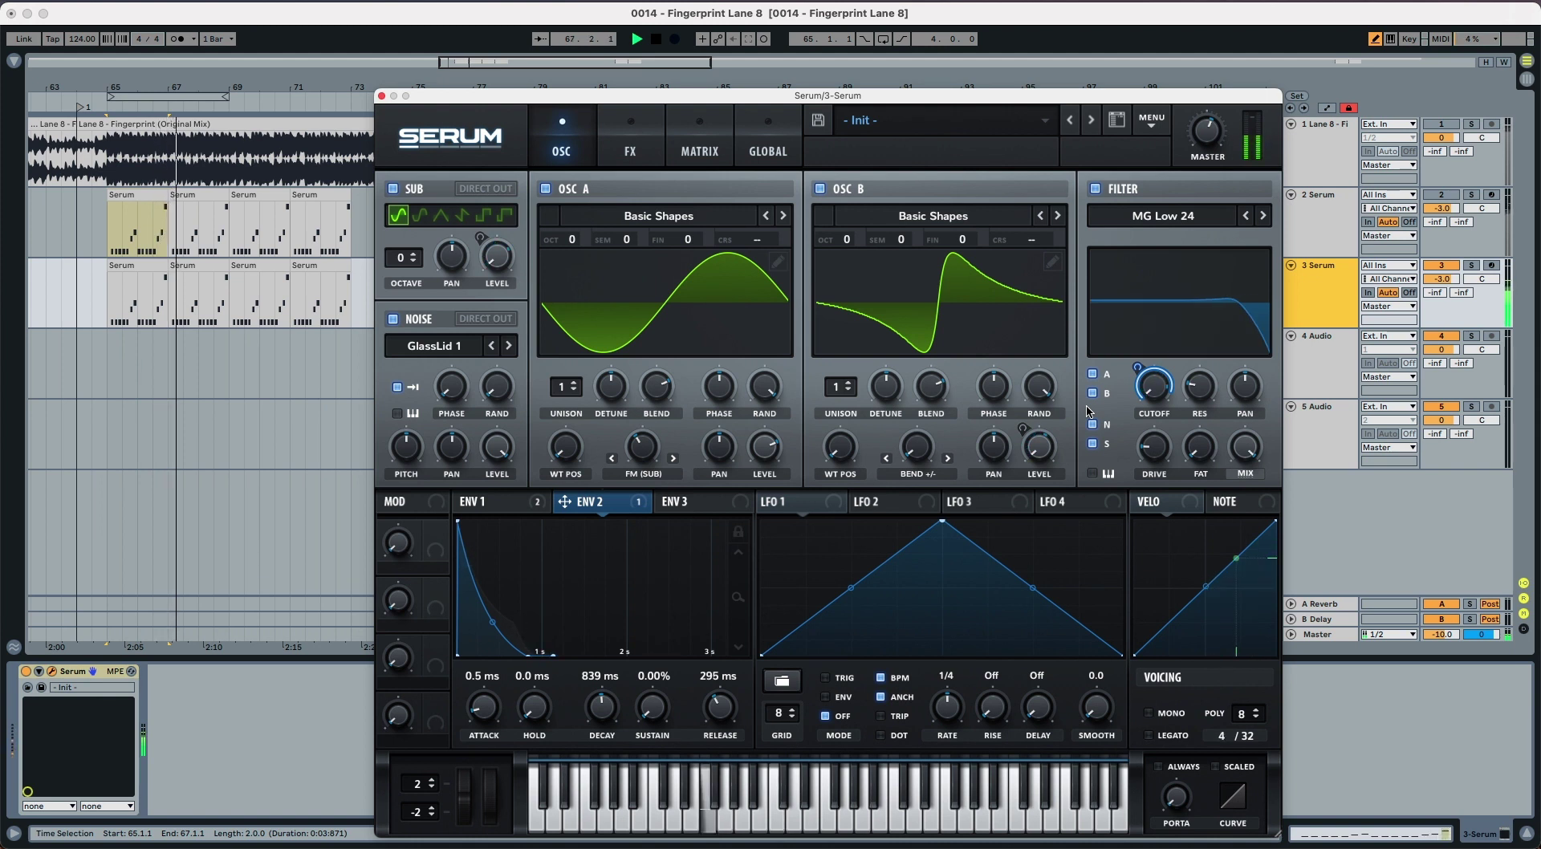
{"action": "key", "text": "space"}
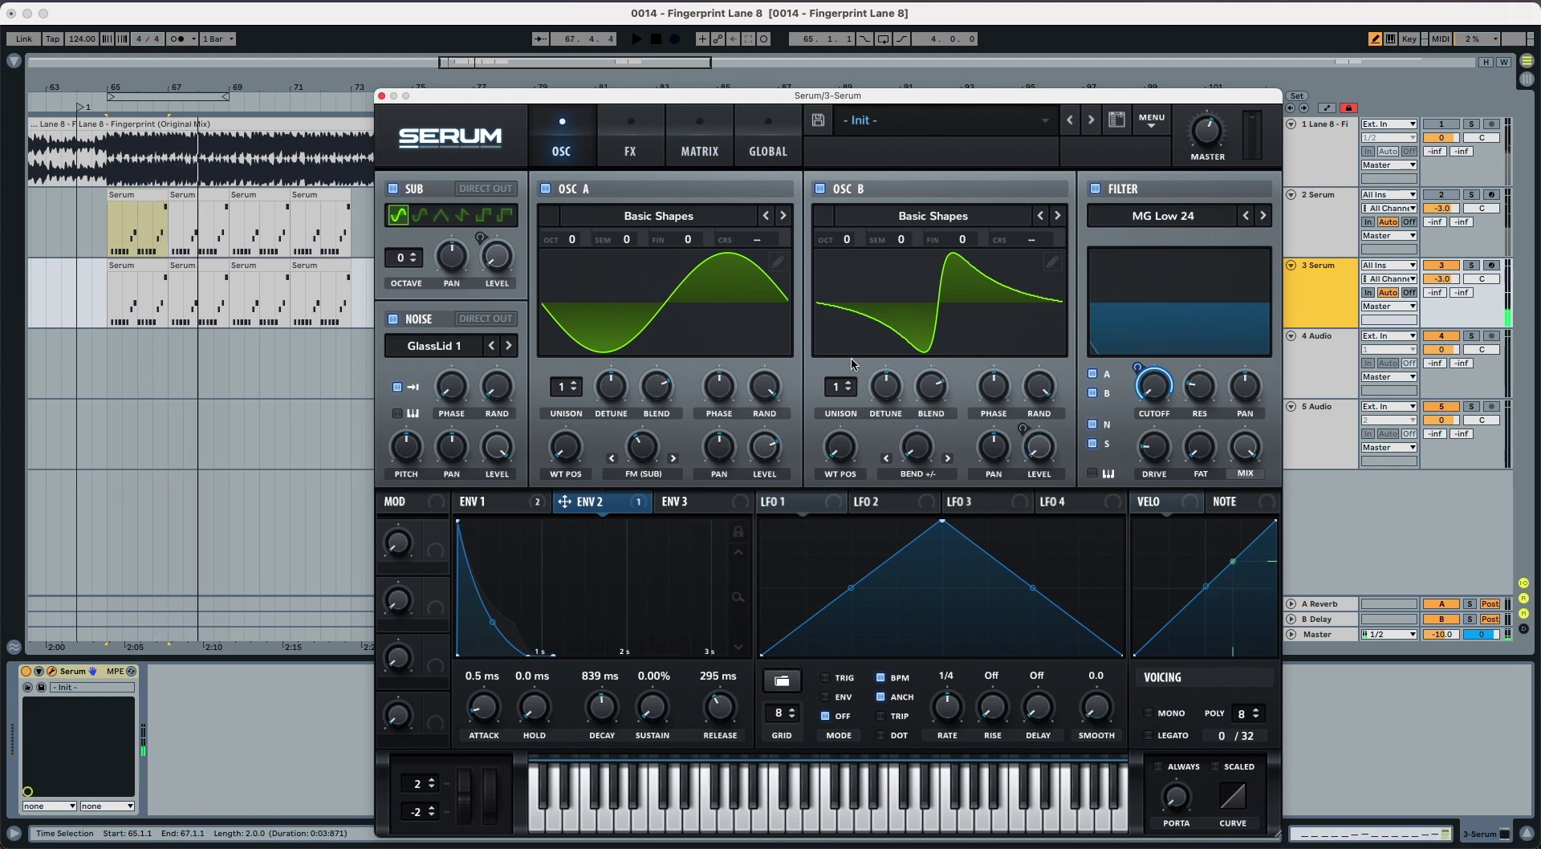
Enable Tube distortion, move it to the top of the FX chain, set drive ~78%, and audition
{"action": "left_click", "coordinate": [631, 153]}
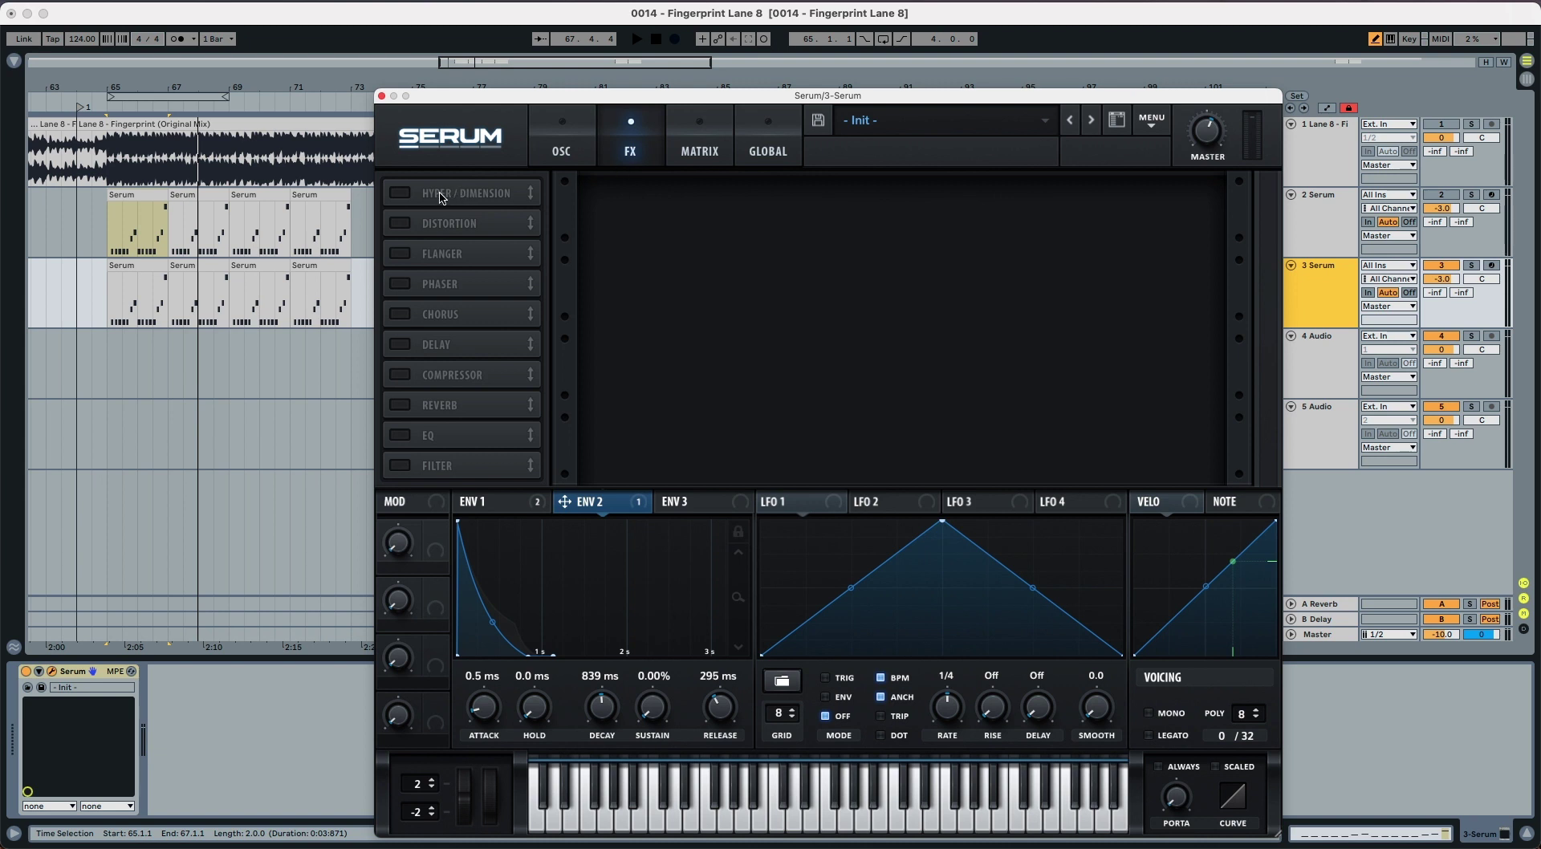
{"action": "left_click", "coordinate": [399, 223]}
{"action": "left_click_drag", "start_coordinate": [462, 228], "coordinate": [460, 191]}
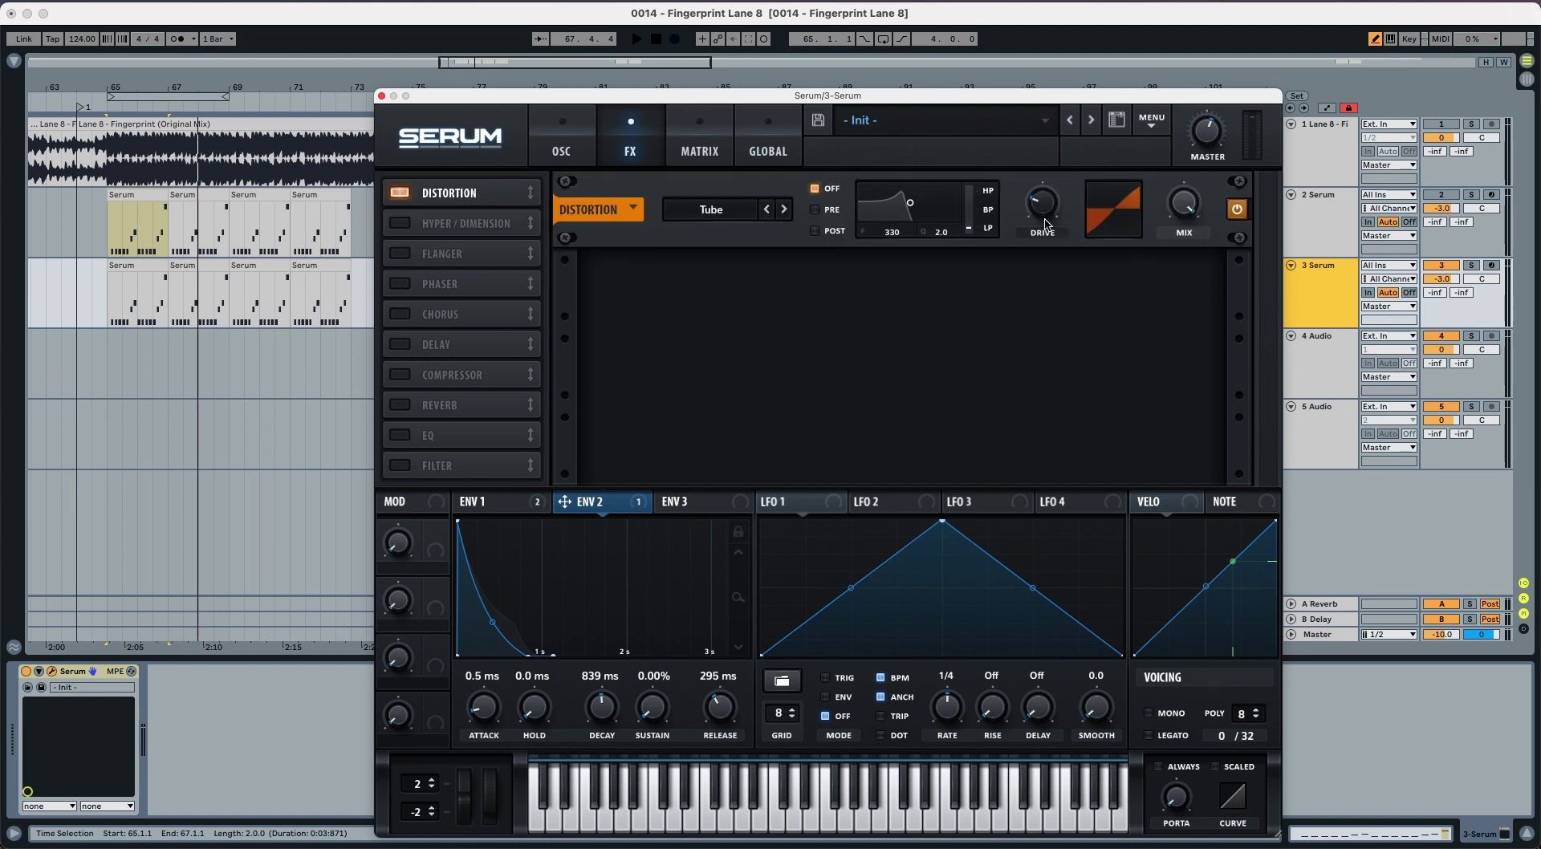
{"action": "left_click_drag", "start_coordinate": [1042, 211], "coordinate": [1042, 168]}
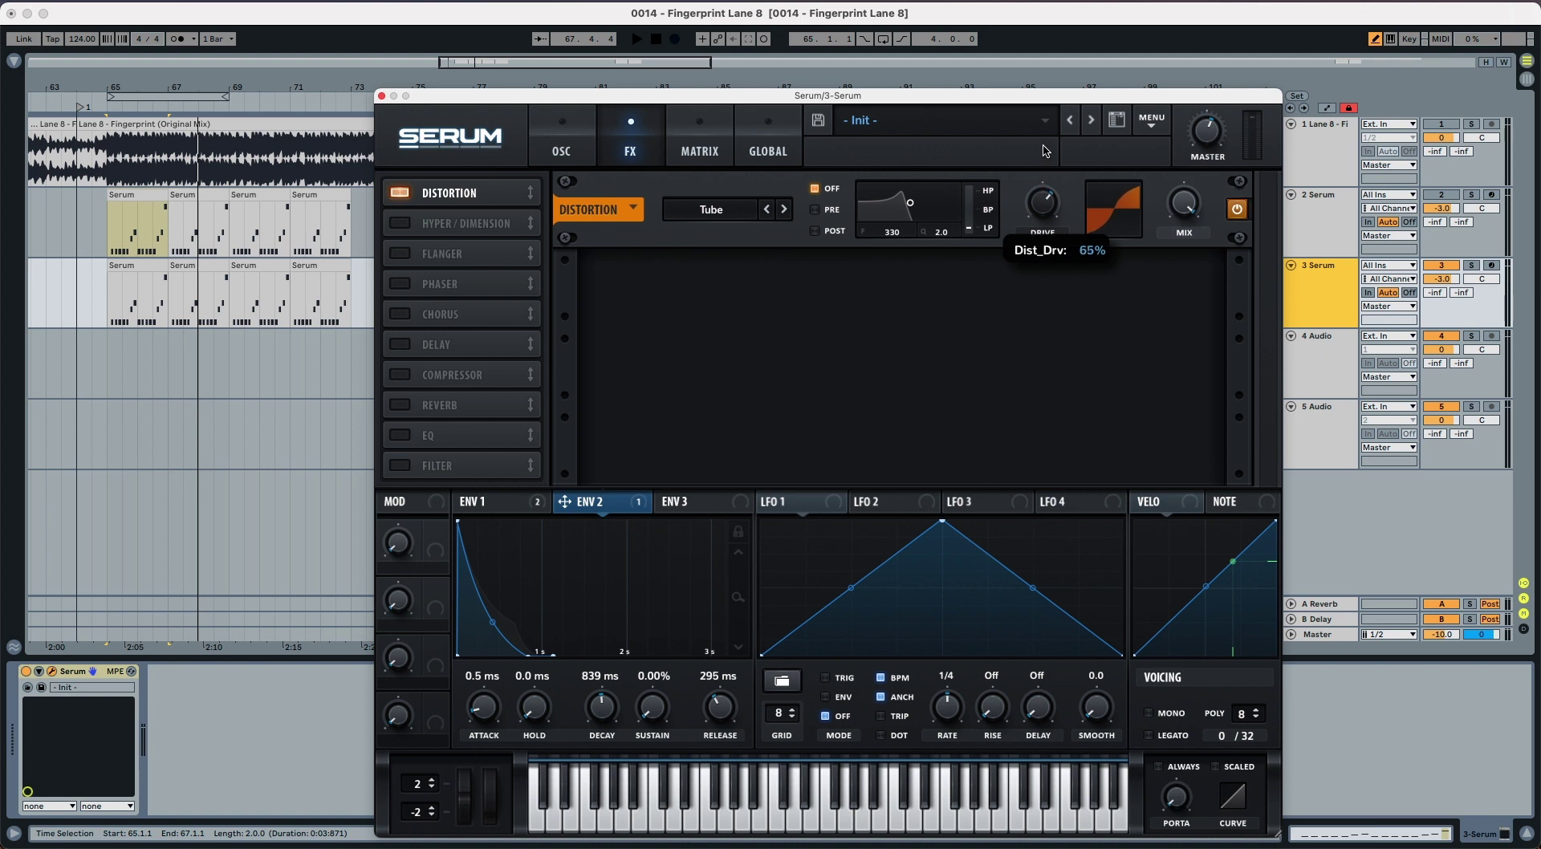
{"action": "key", "text": "space"}
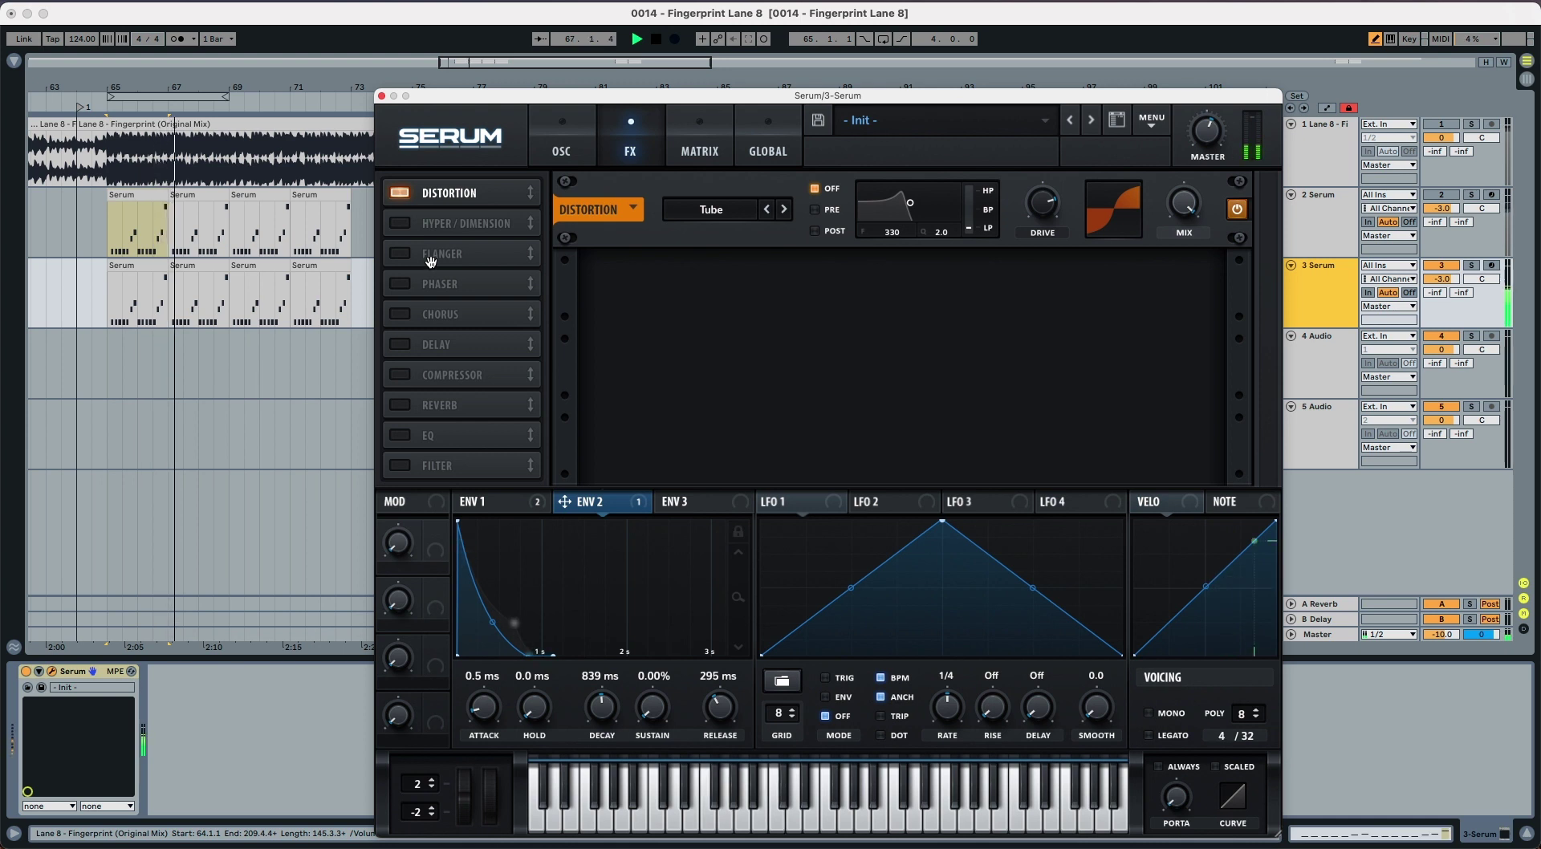
{"action": "key", "text": "space"}
Enable the FX filter after Distortion as MG Low 24, lower cutoff, and modulate it with Env 2
{"action": "left_click", "coordinate": [400, 467]}
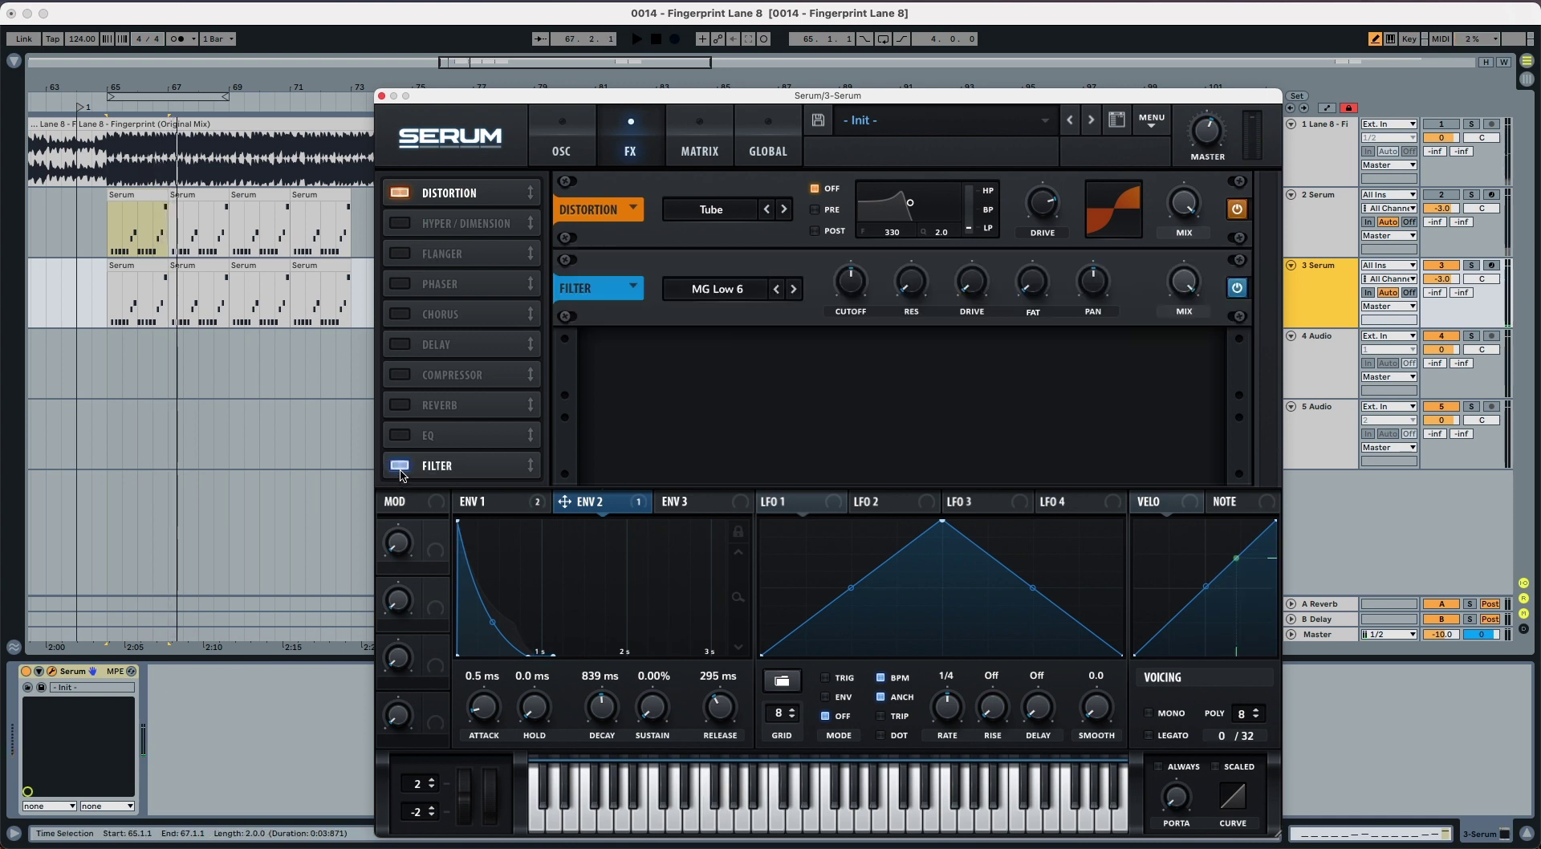
{"action": "left_click_drag", "start_coordinate": [424, 474], "coordinate": [433, 231]}
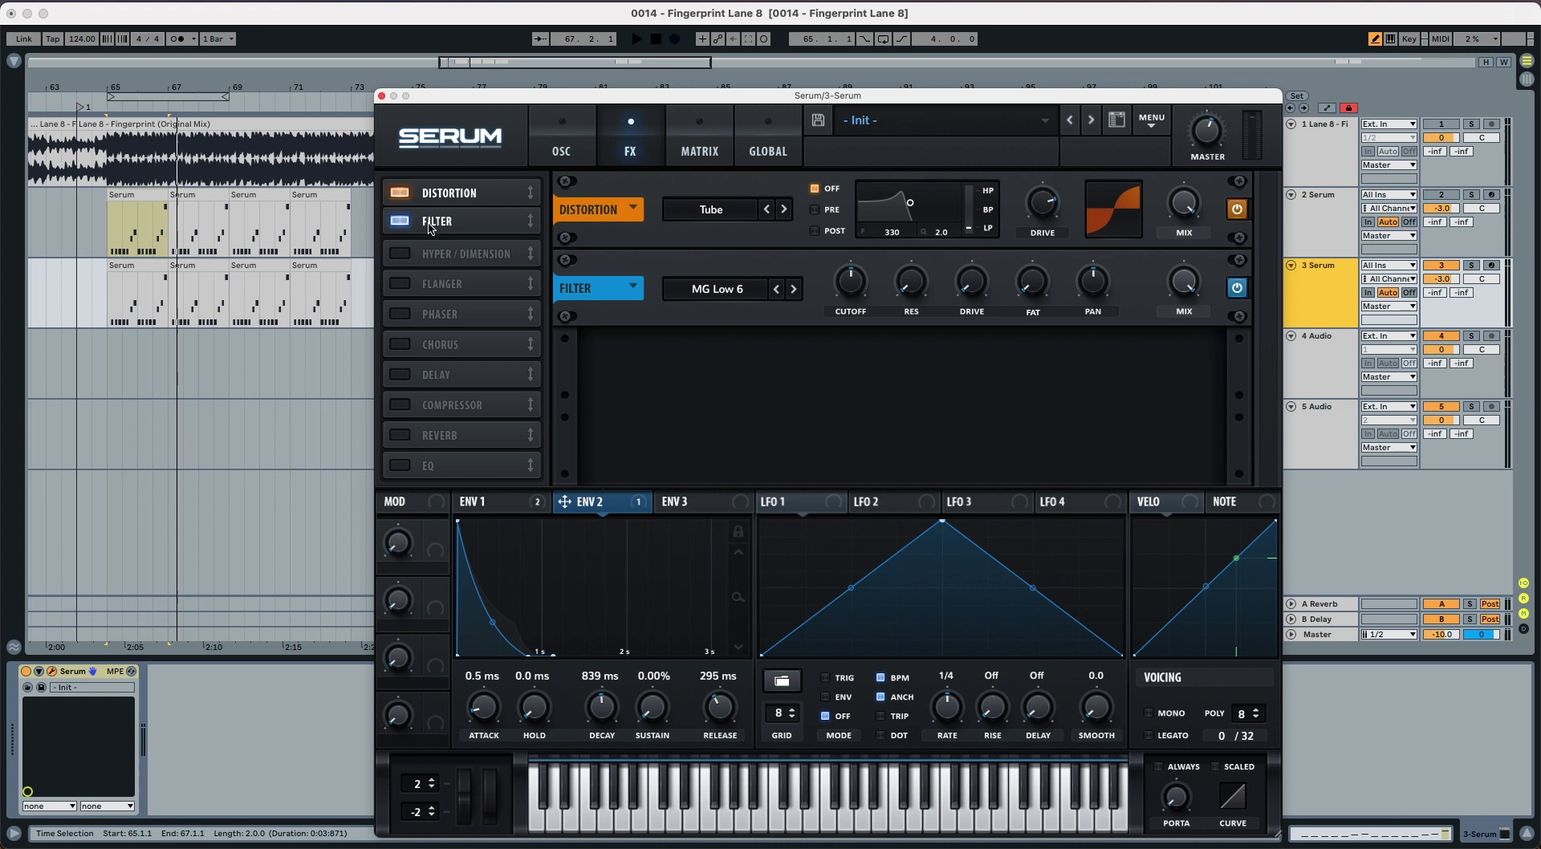
{"action": "left_click", "coordinate": [792, 289]}
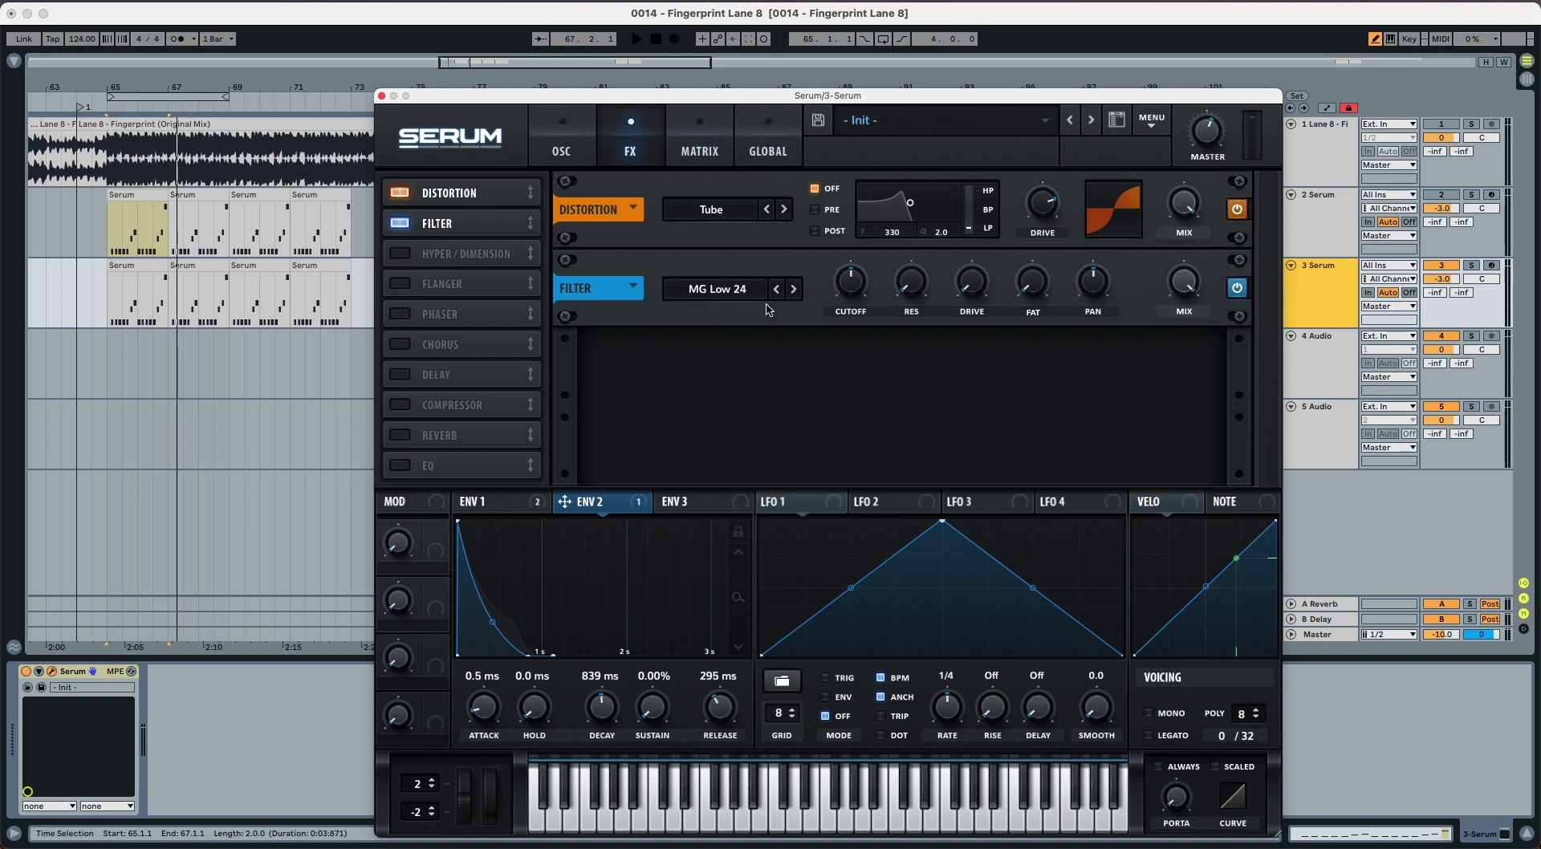
{"action": "left_click_drag", "start_coordinate": [851, 282], "coordinate": [850, 313]}
{"action": "left_click_drag", "start_coordinate": [618, 506], "coordinate": [835, 272]}
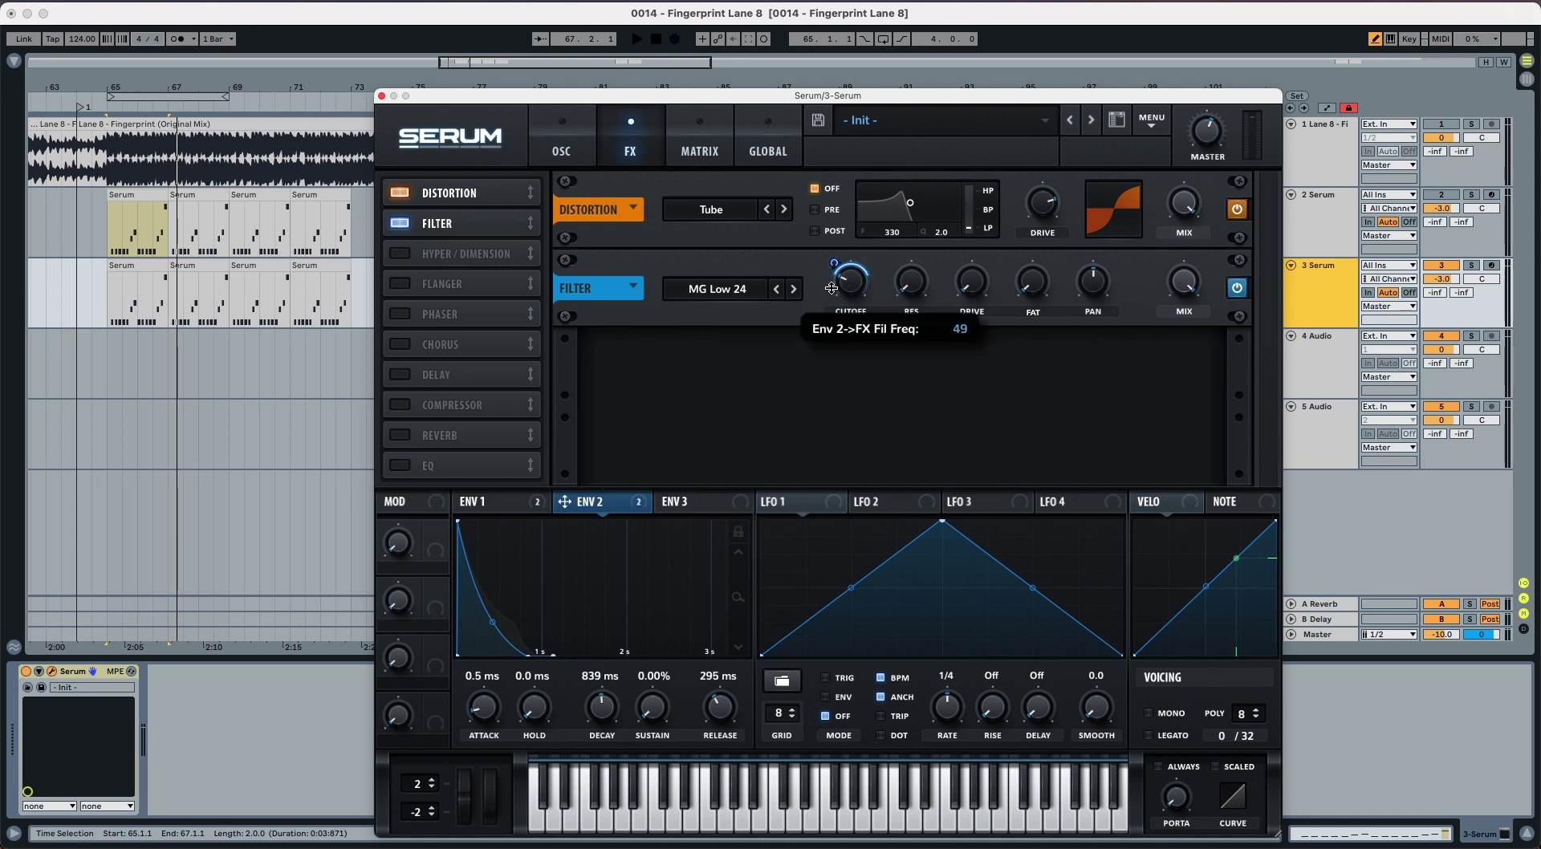
Add slight filter resonance (about 4%) while auditioning the filtered pluck loop
{"action": "key", "text": "space"}
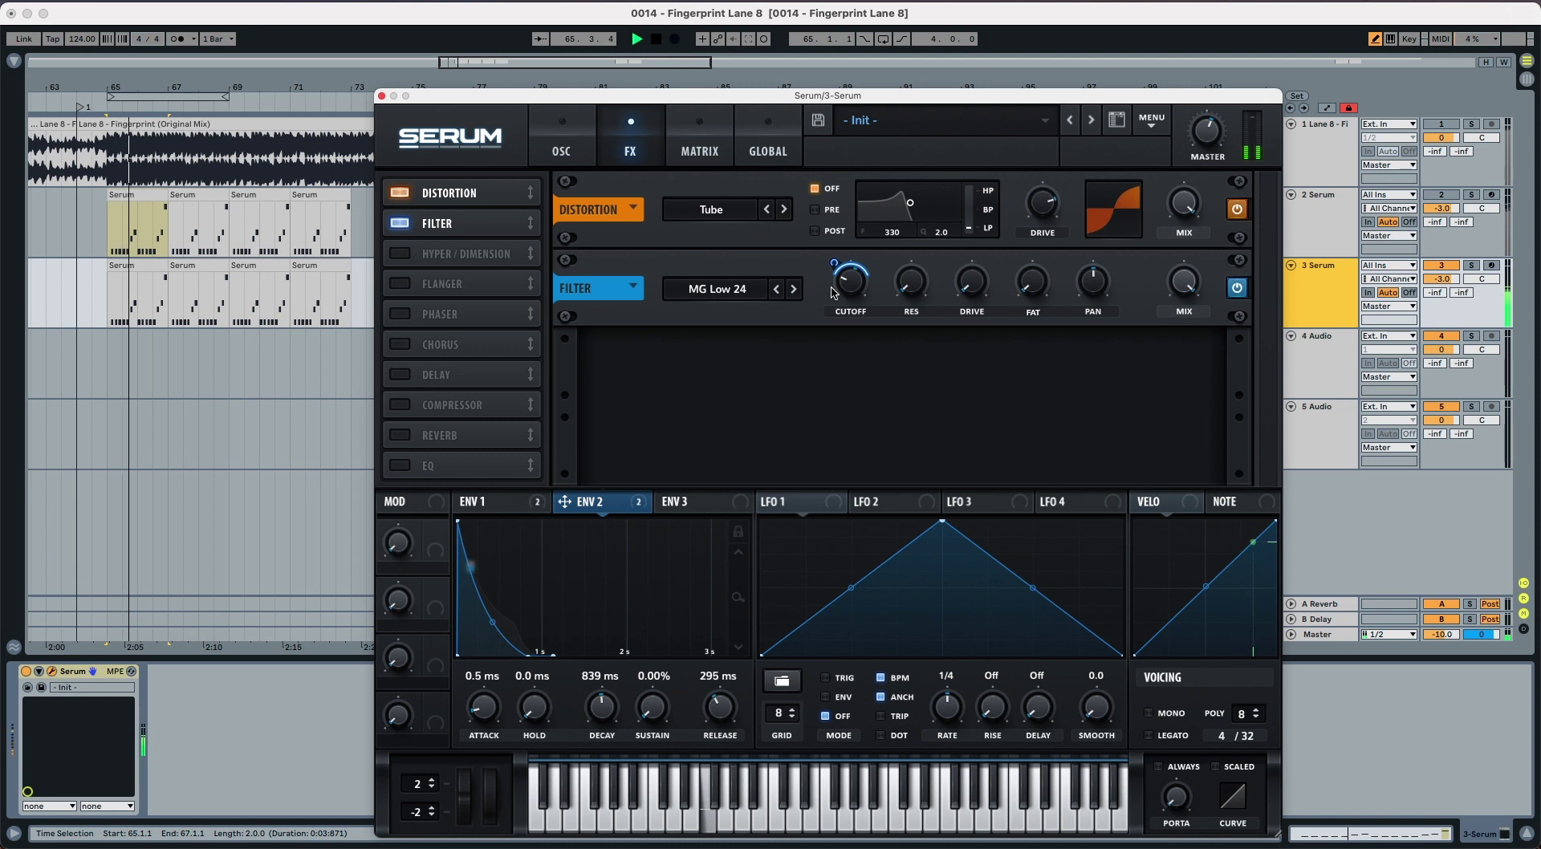
{"action": "key", "text": "space"}
{"action": "left_click_drag", "start_coordinate": [923, 295], "coordinate": [972, 245]}
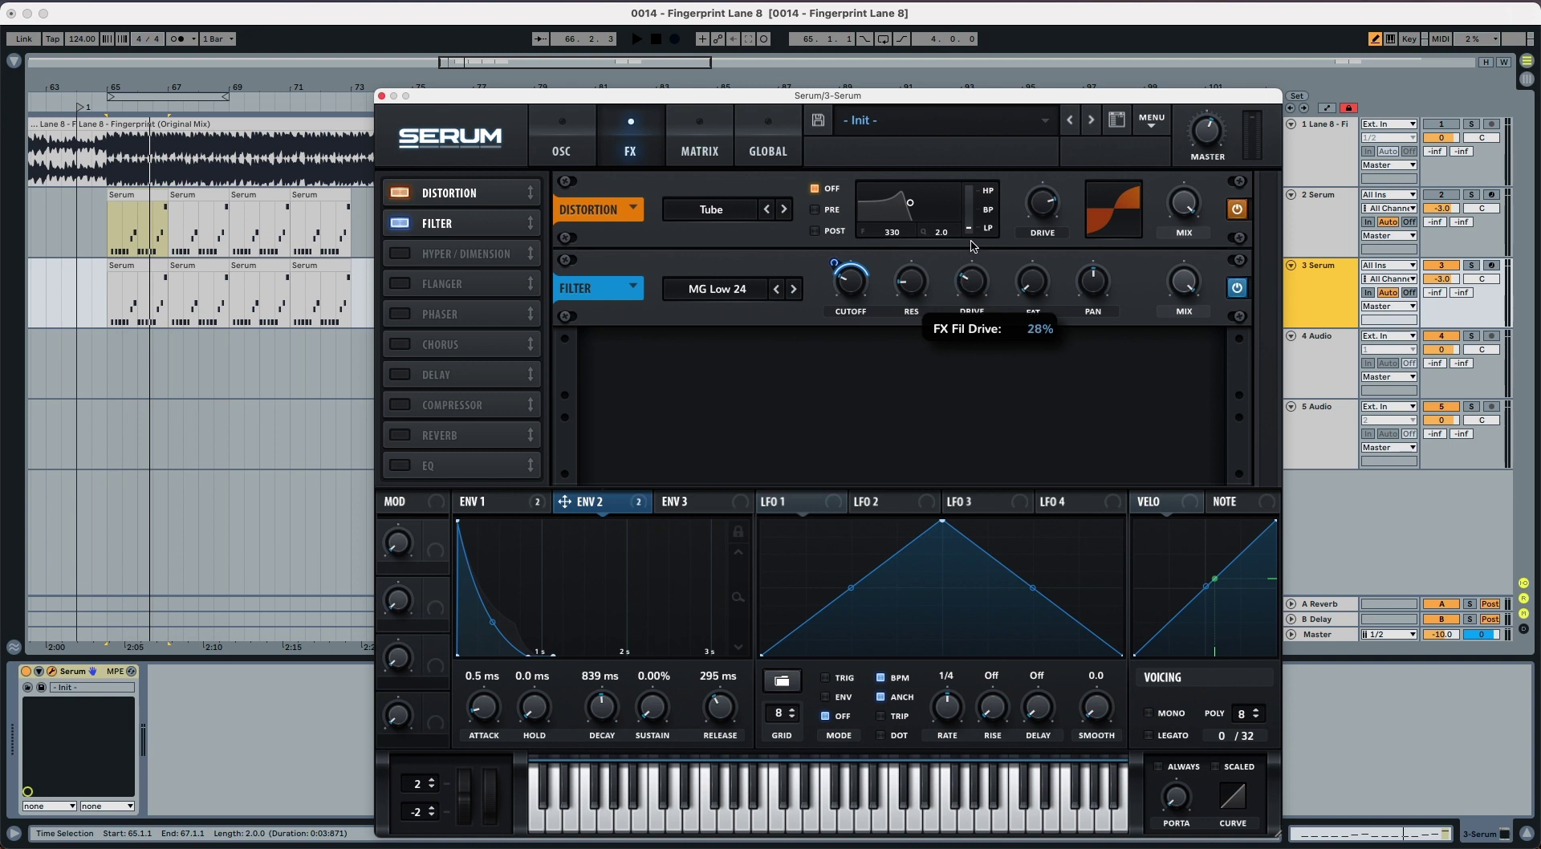
{"action": "key", "text": "space"}
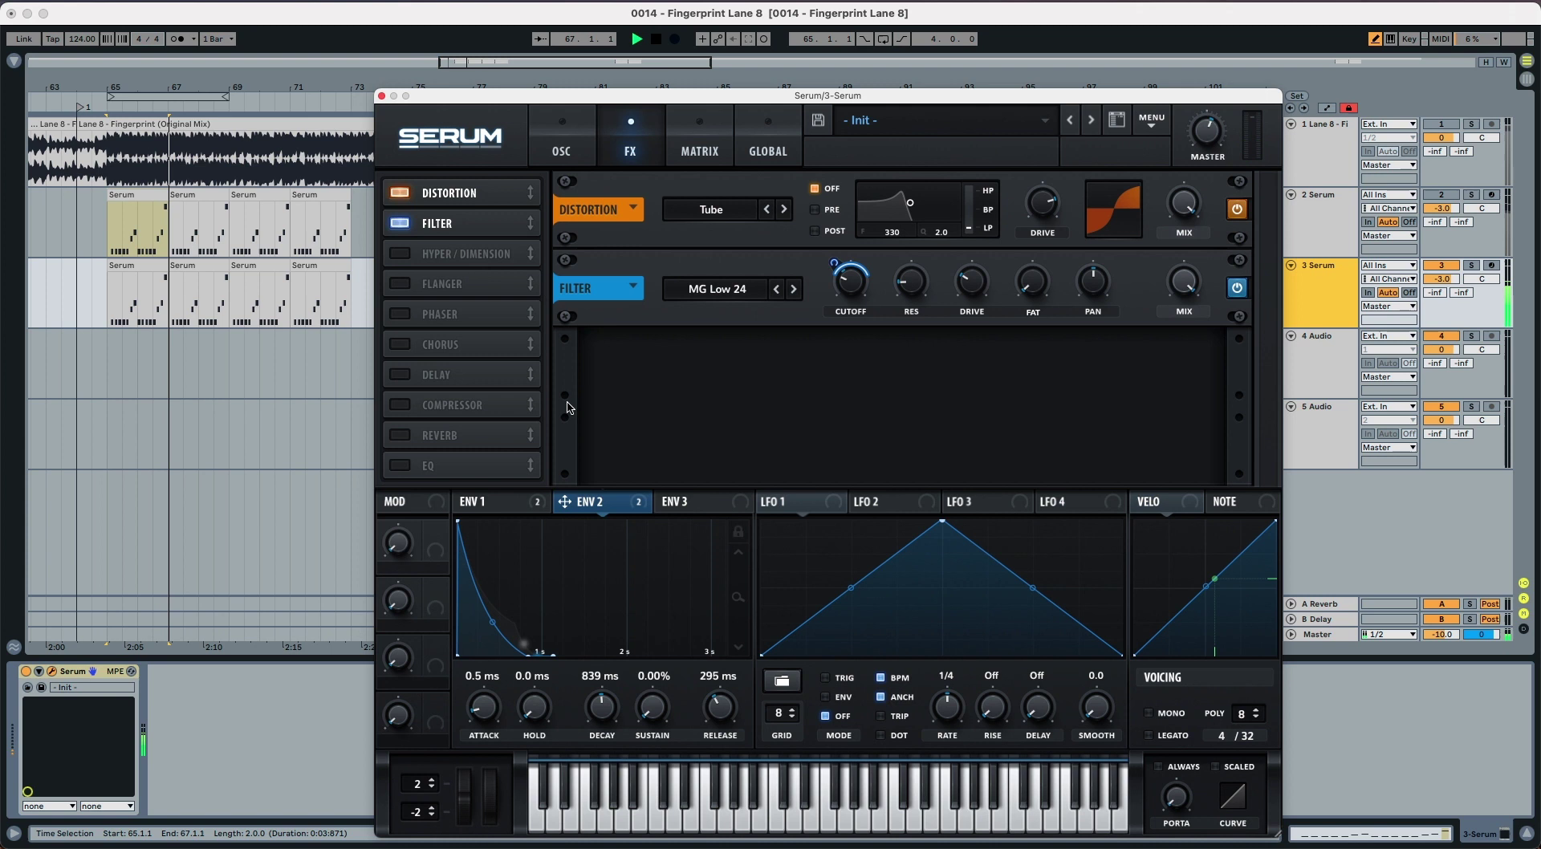
{"action": "key", "text": "space"}
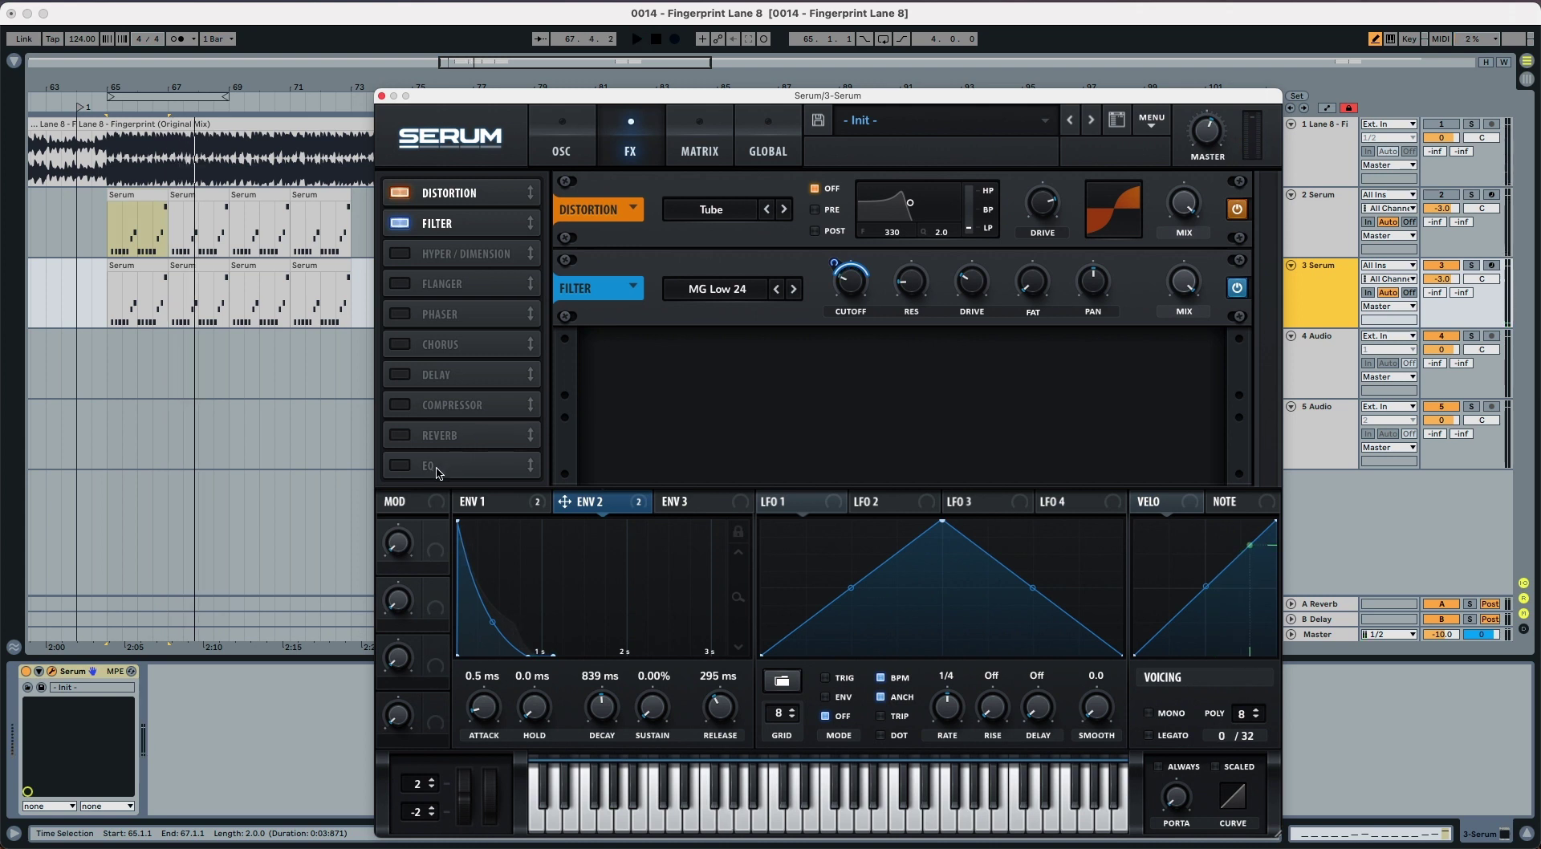
Enable the EQ as third effect, make its low band a boosted peak, and A/B it
{"action": "left_click", "coordinate": [398, 468]}
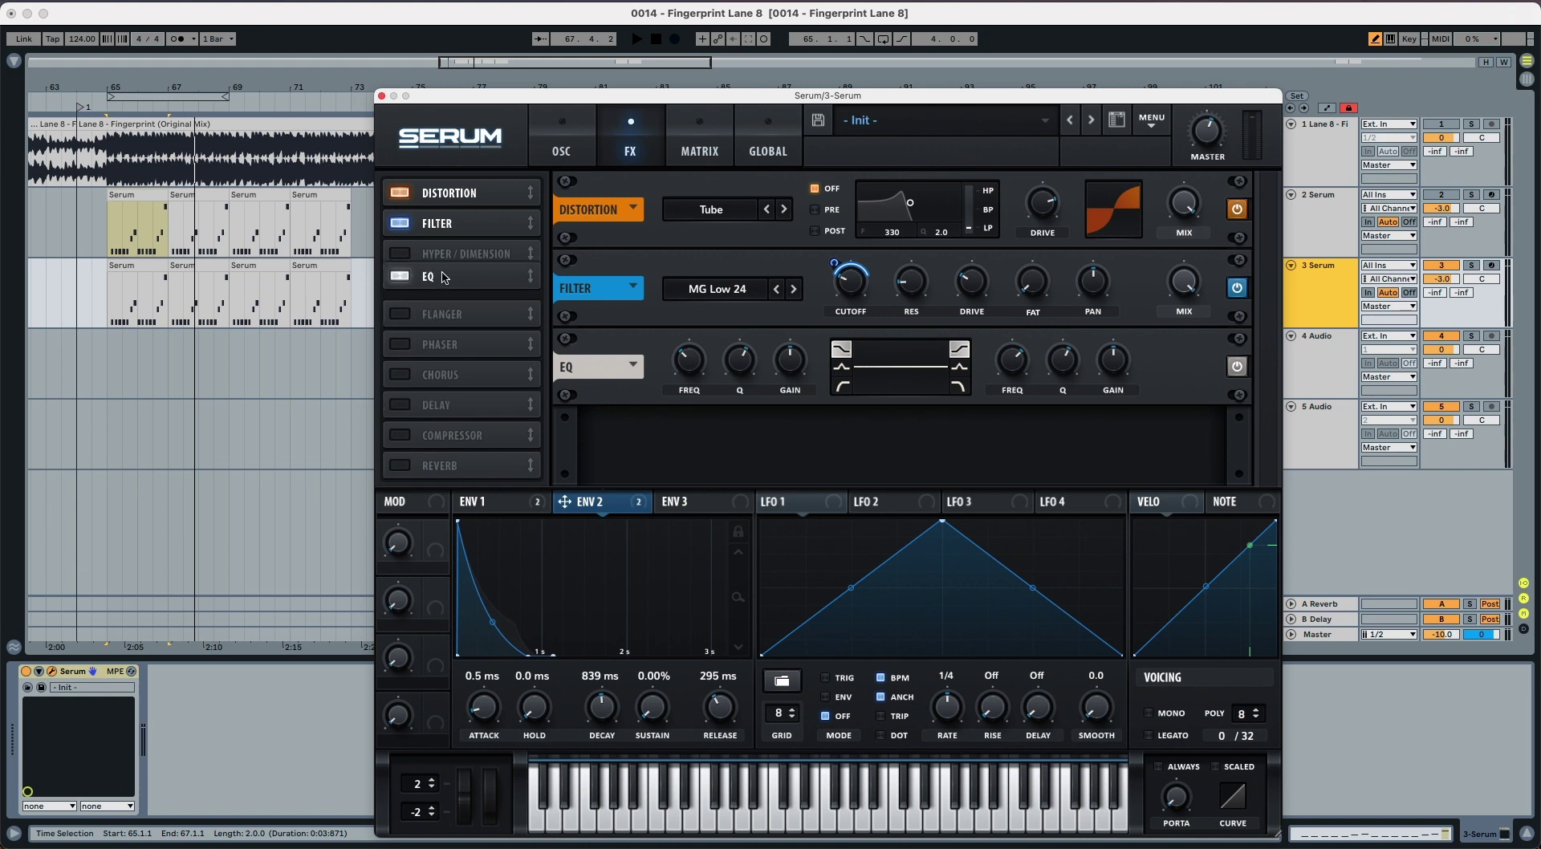
{"action": "left_click", "coordinate": [839, 369]}
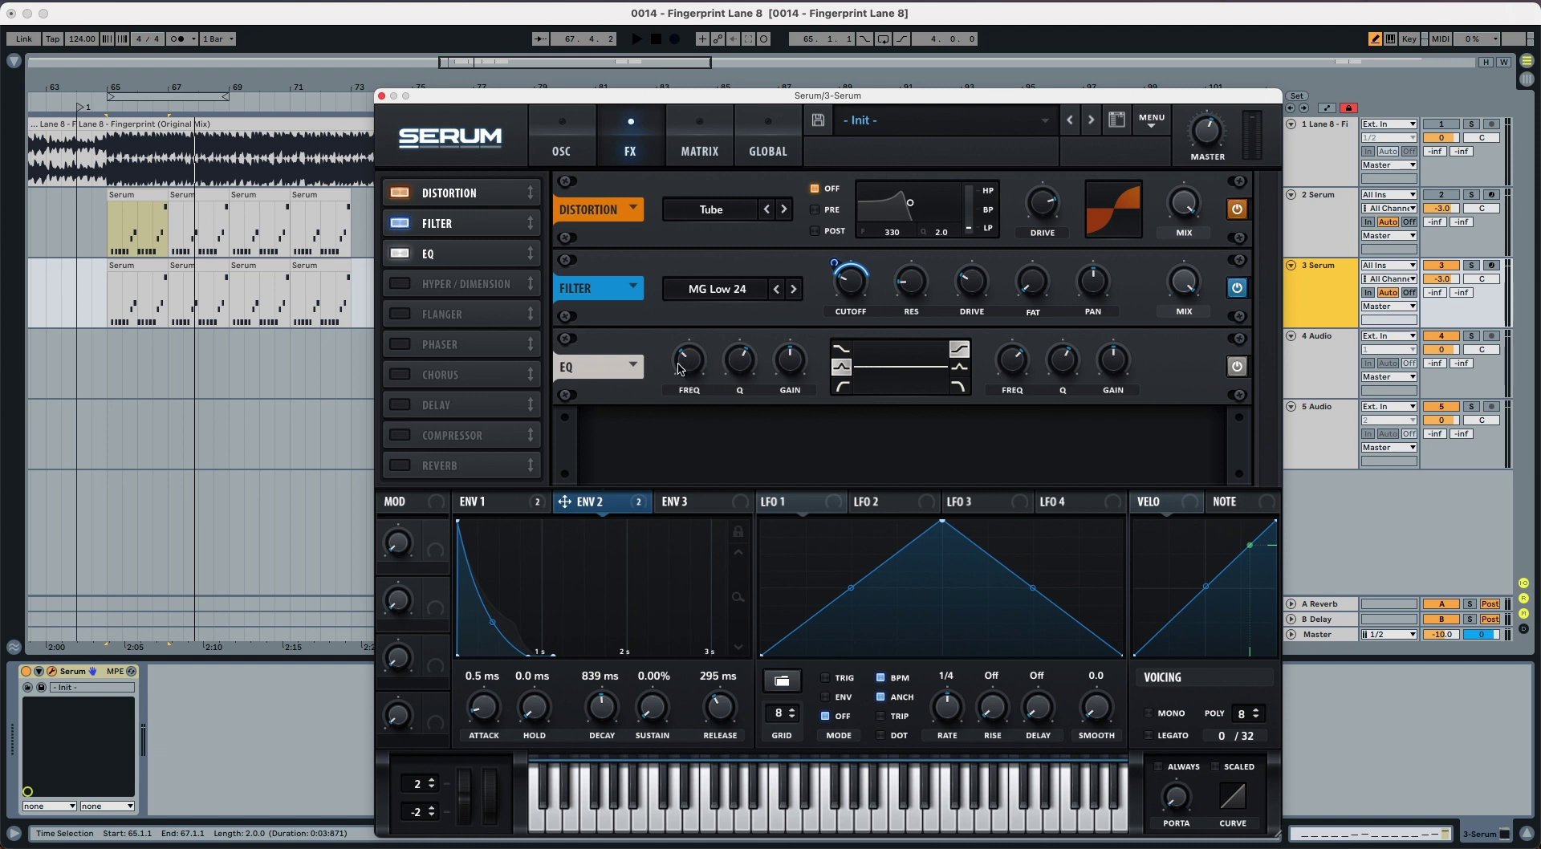
{"action": "mouse_move", "coordinate": [686, 363]}
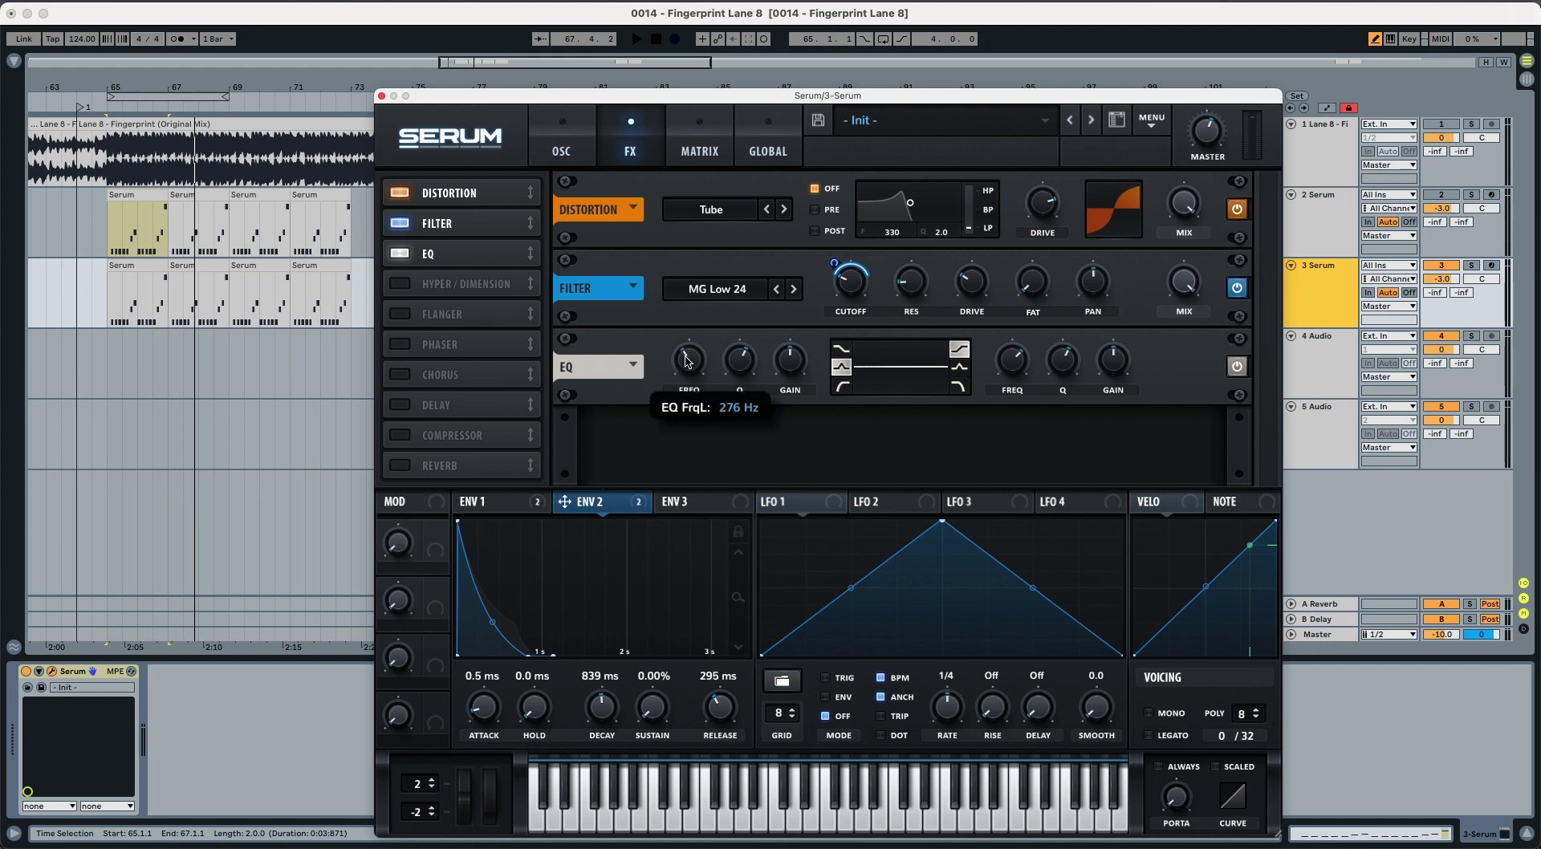
{"action": "mouse_move", "coordinate": [740, 371]}
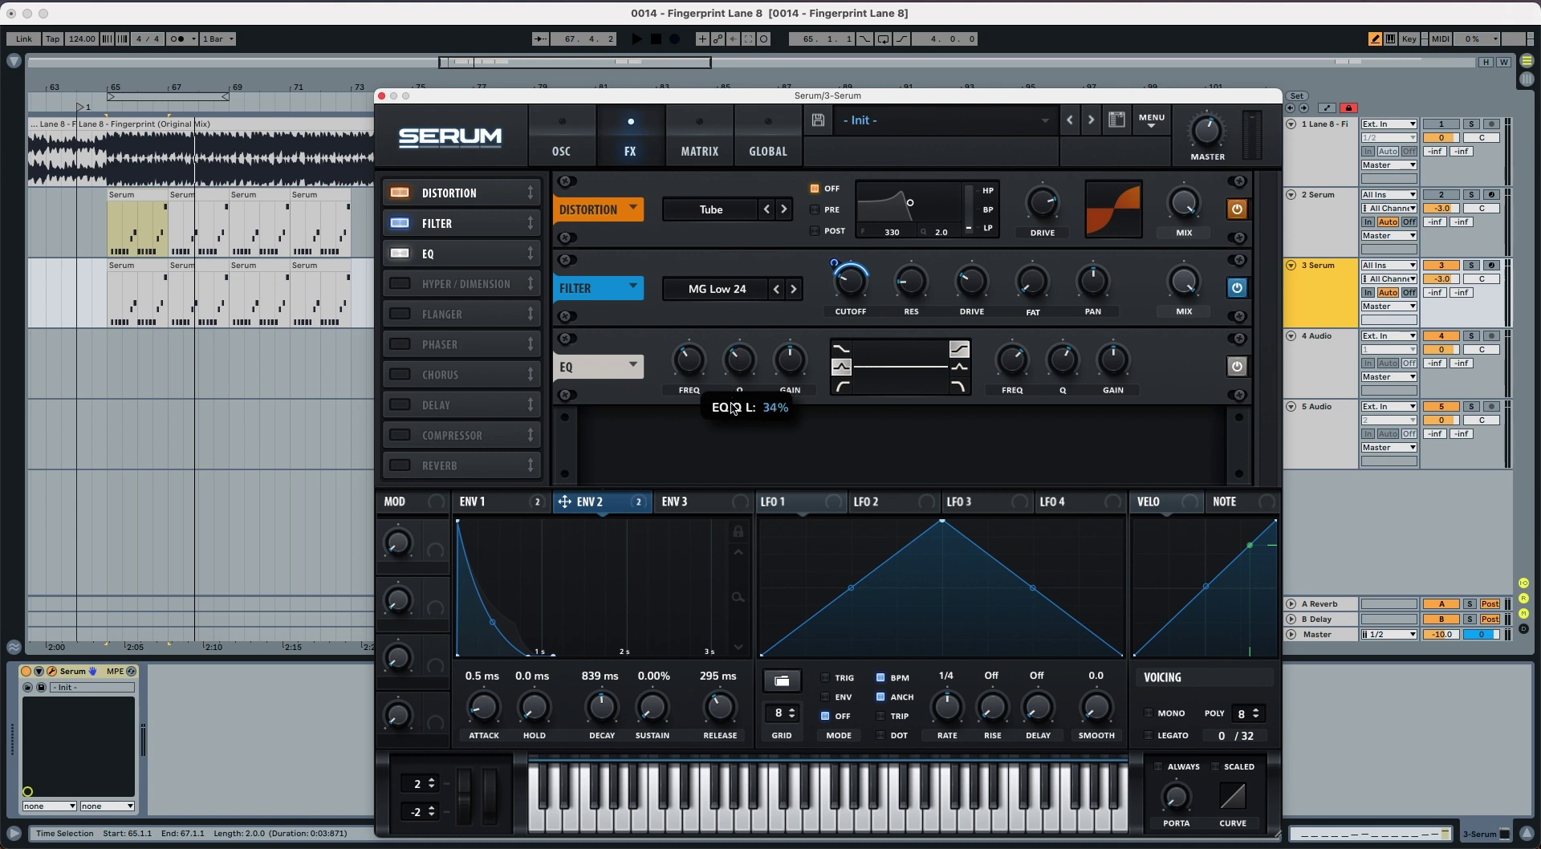
{"action": "left_click_drag", "start_coordinate": [790, 373], "coordinate": [787, 365]}
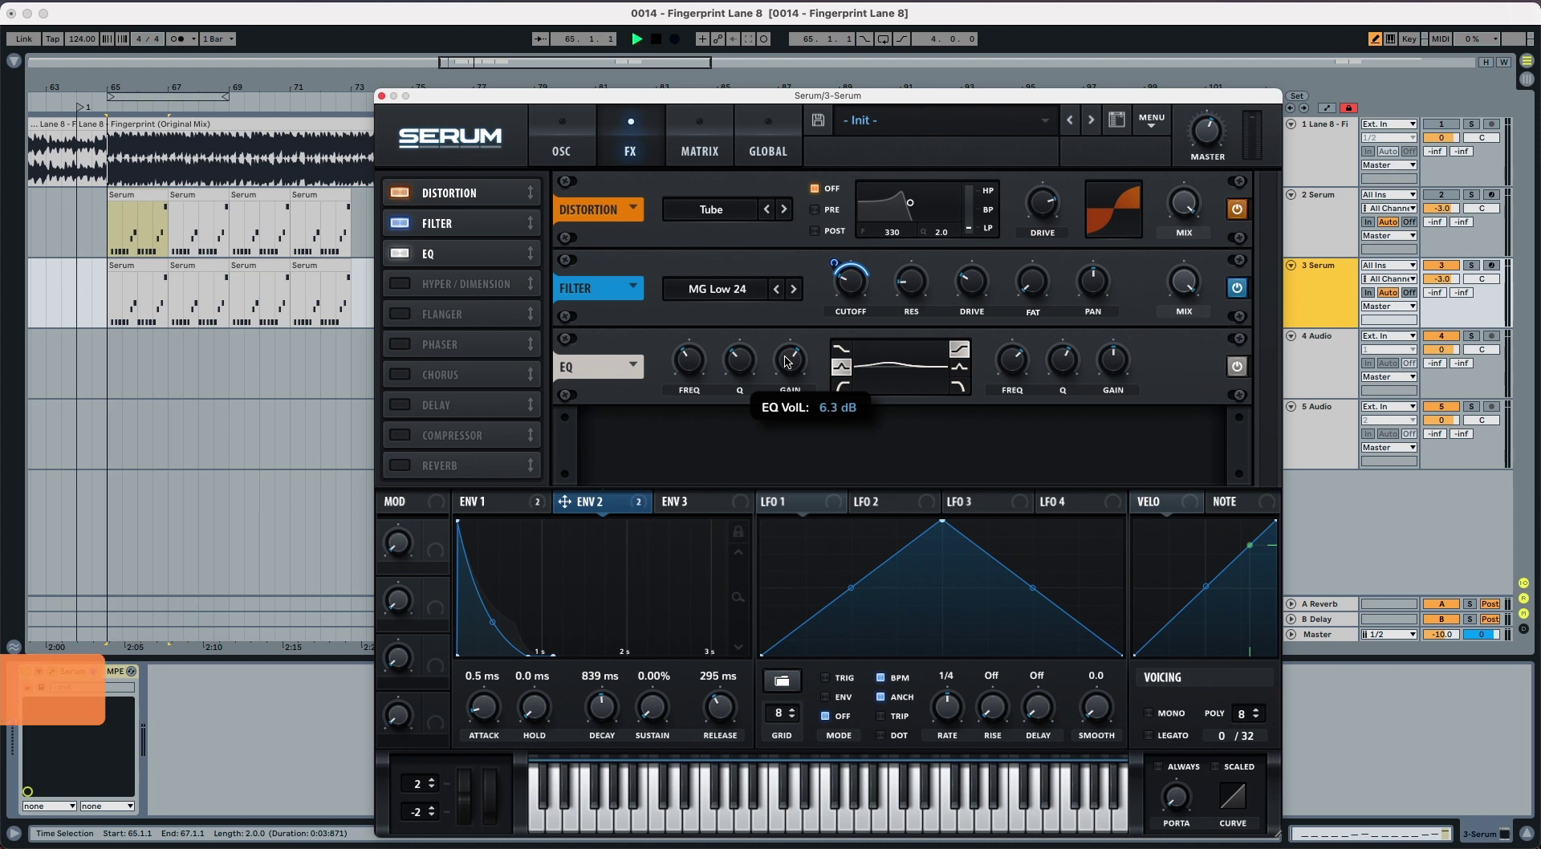
{"action": "key", "text": "space"}
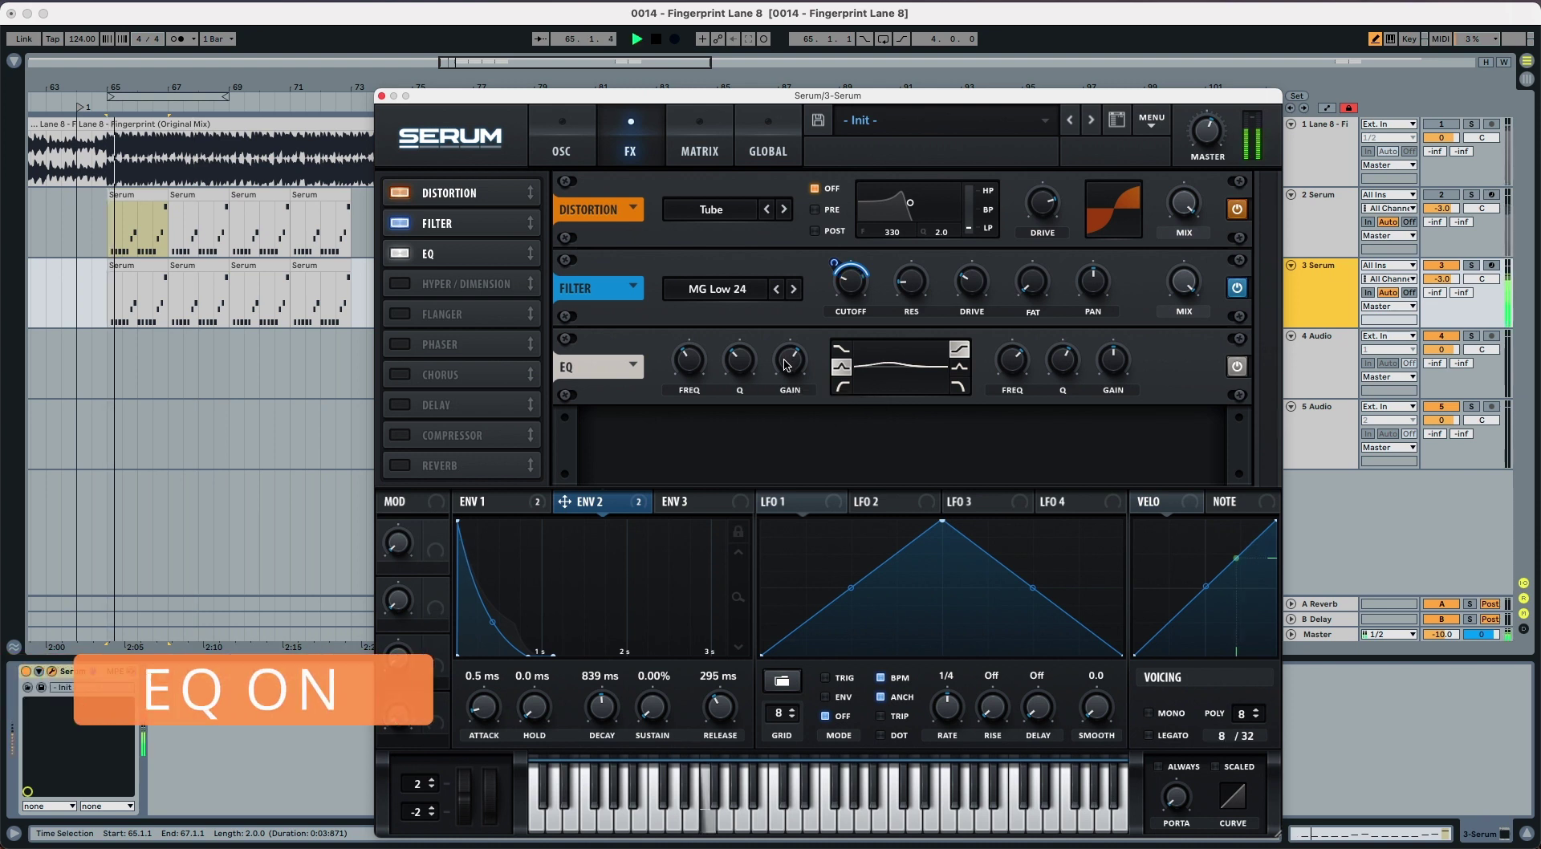
{"action": "left_click", "coordinate": [1235, 367]}
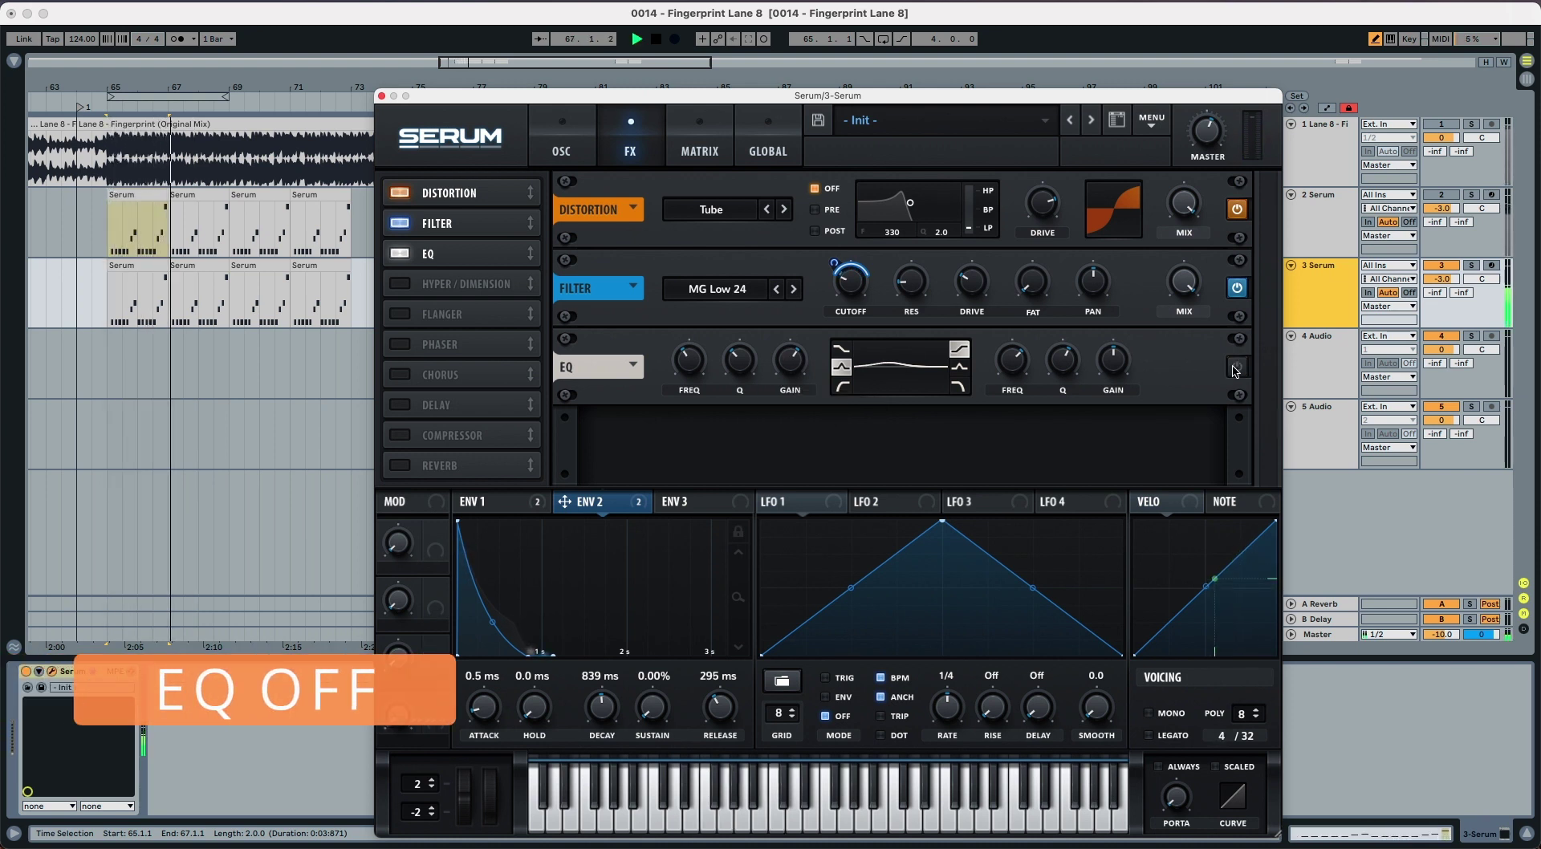
{"action": "left_click", "coordinate": [1235, 367]}
{"action": "key", "text": "space"}
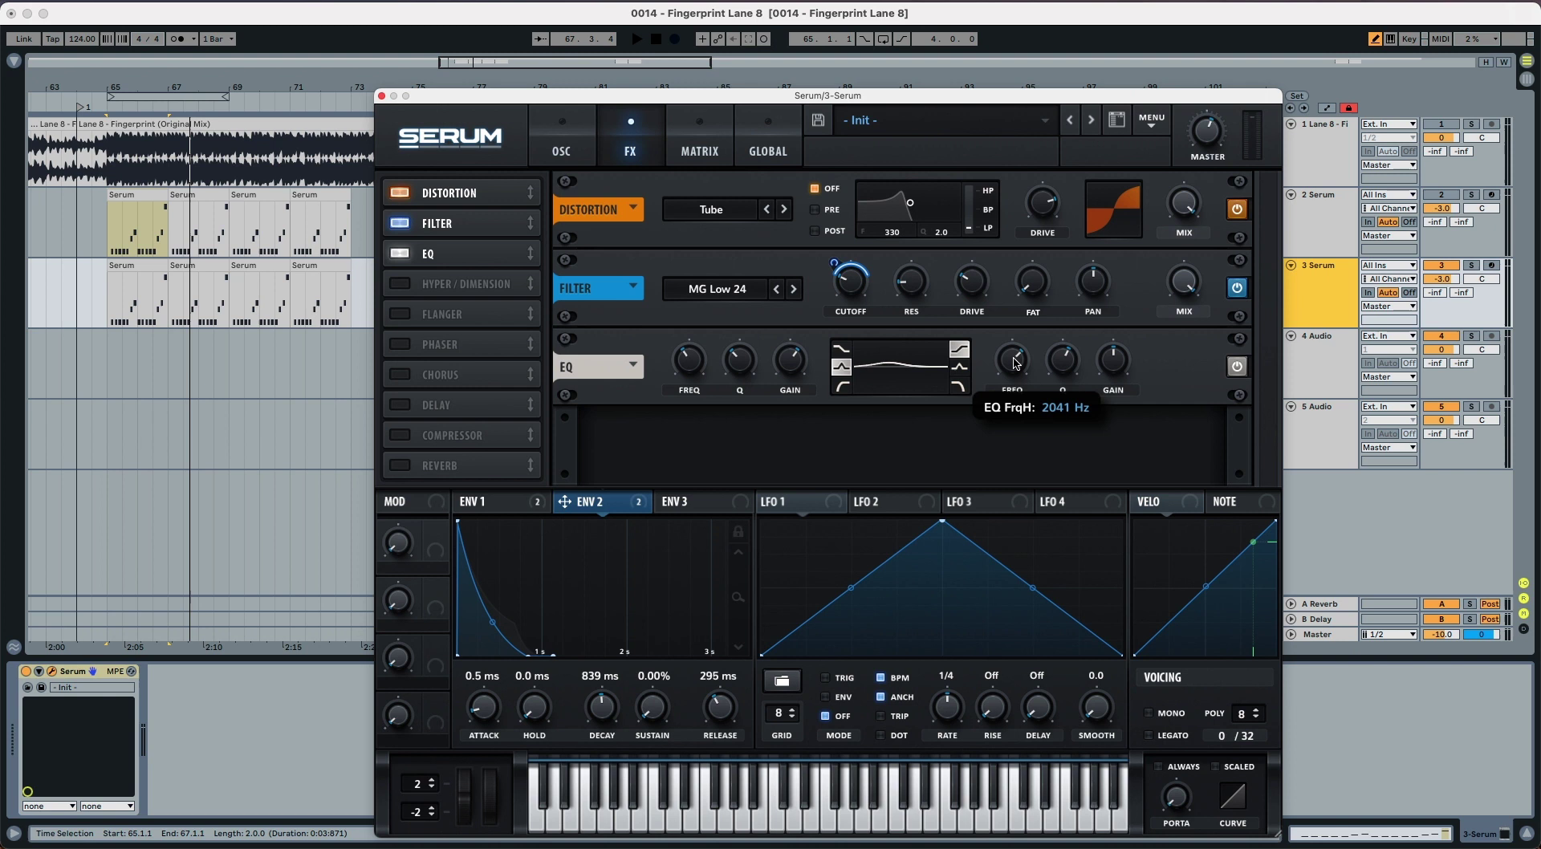
Lower the high EQ band's Q to 40% and boost the 2223 Hz high shelf, then audition
{"action": "scroll", "coordinate": [1015, 362], "scroll_direction": "down", "scroll_amount": 3}
{"action": "scroll", "coordinate": [1015, 362], "scroll_direction": "down", "scroll_amount": 1}
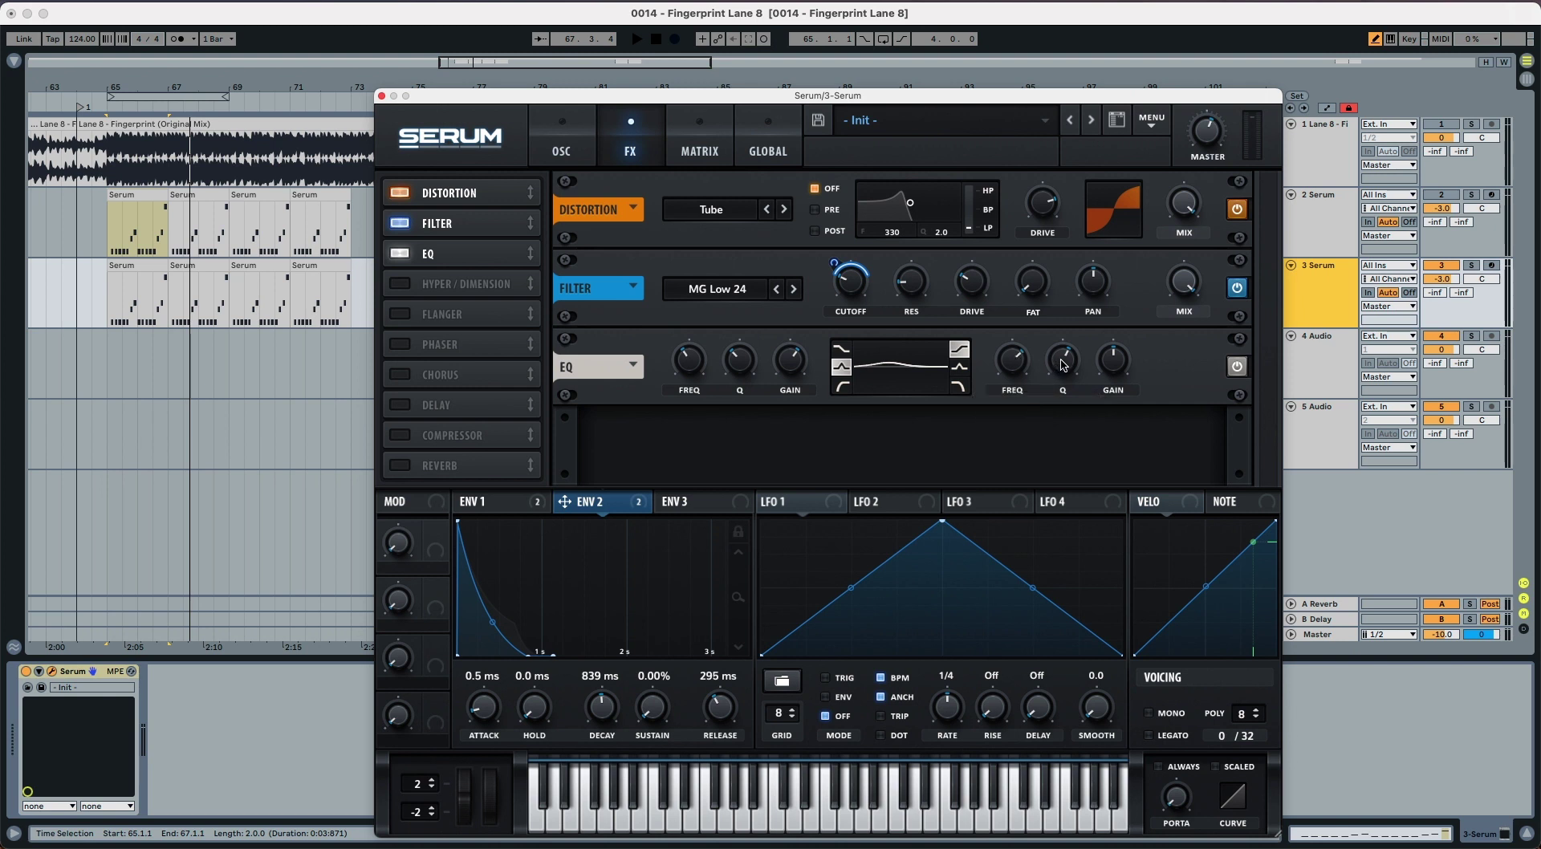
{"action": "left_click_drag", "start_coordinate": [1063, 366], "coordinate": [1060, 387]}
{"action": "left_click_drag", "start_coordinate": [1111, 373], "coordinate": [1003, 340]}
{"action": "key", "text": "space"}
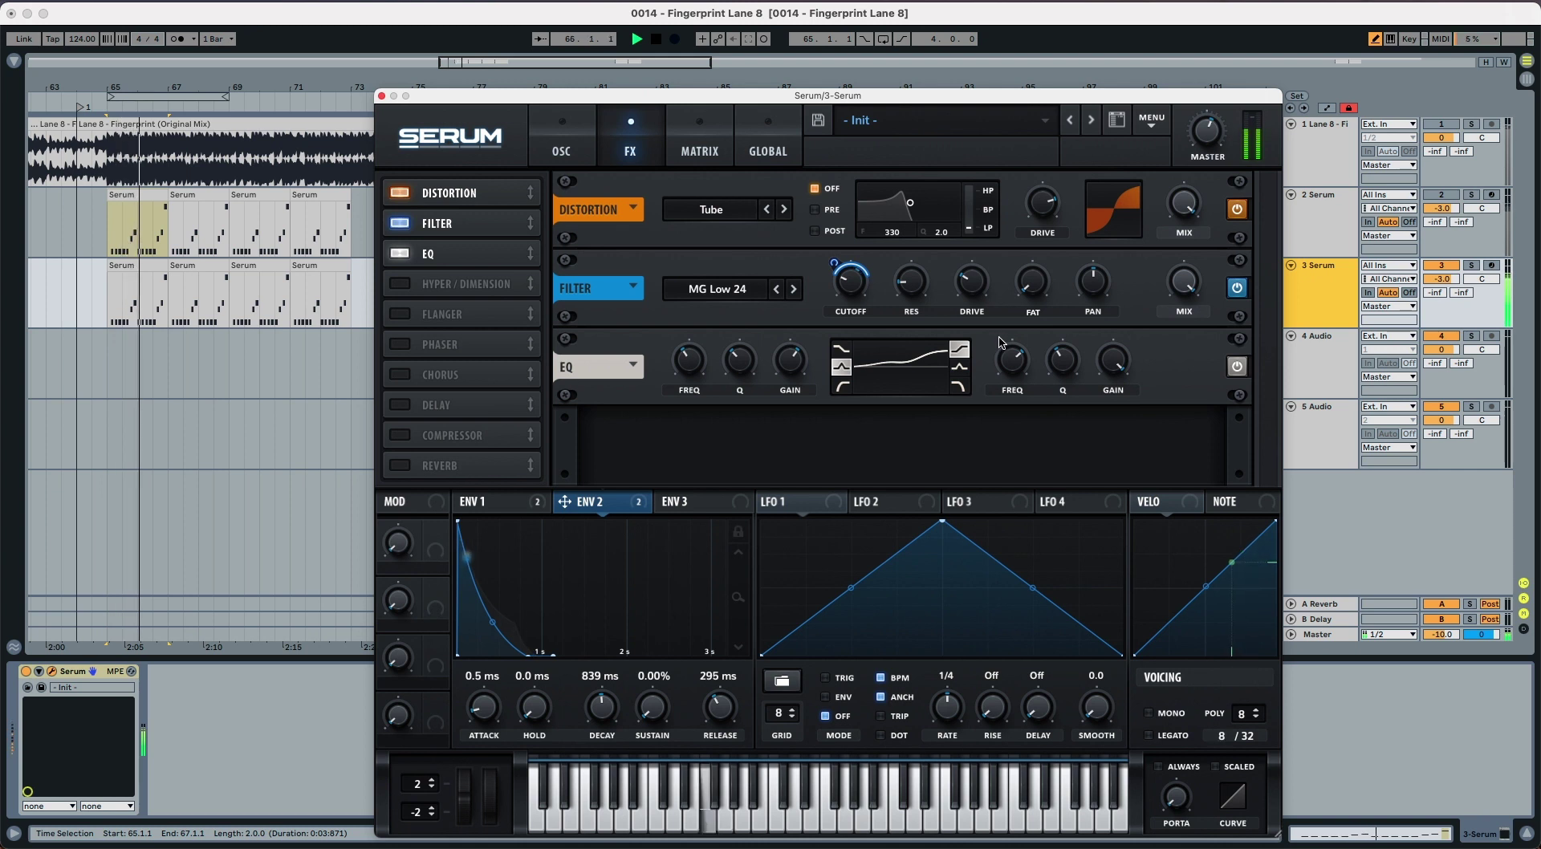
{"action": "key", "text": "space"}
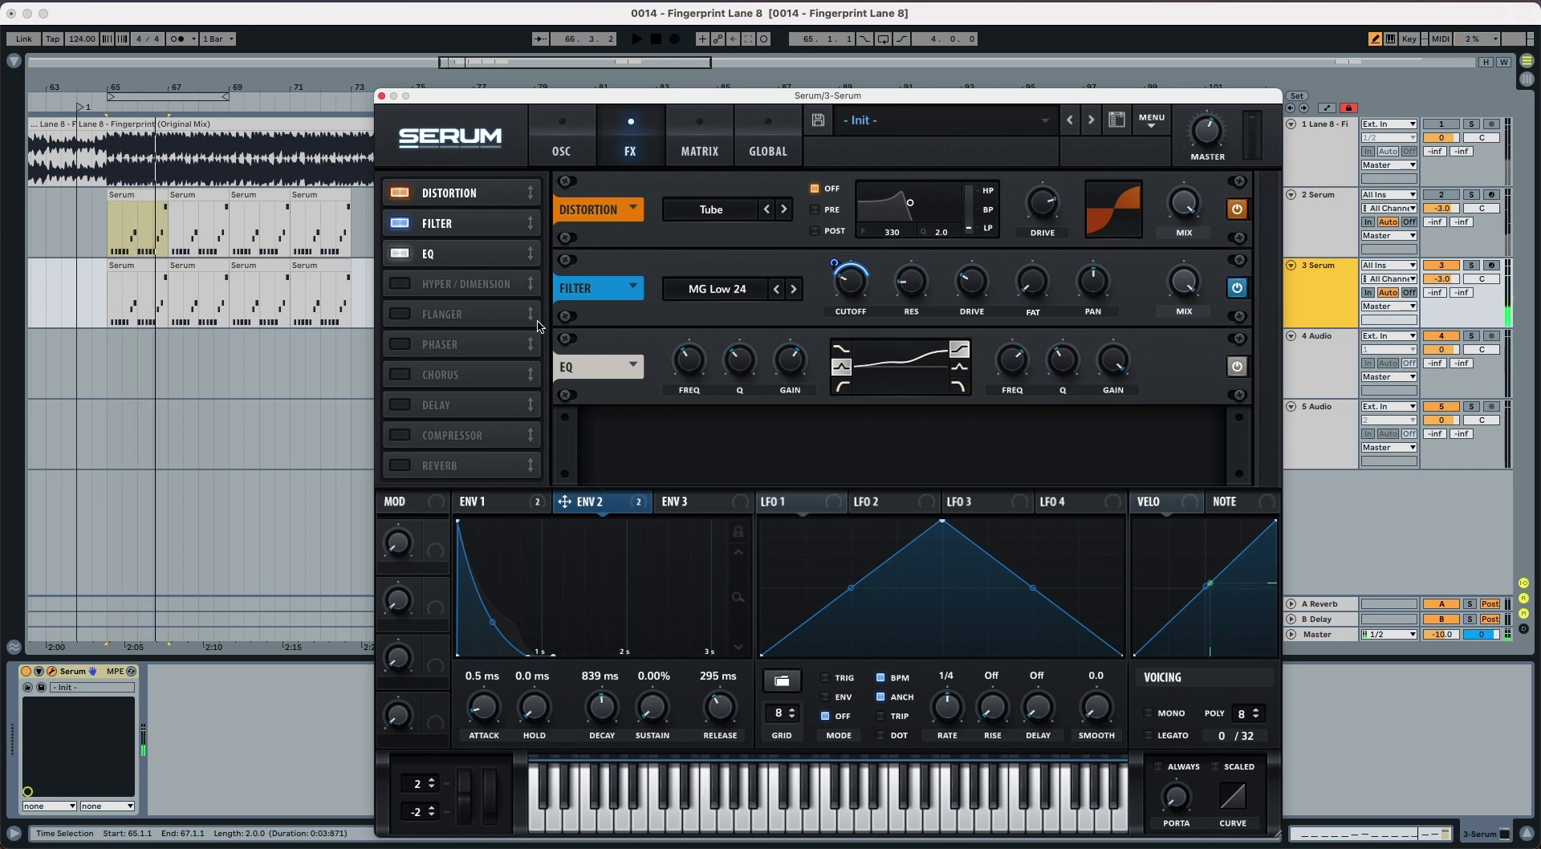
Enable the Hall reverb after the EQ and reduce its size slightly
{"action": "left_click", "coordinate": [400, 465]}
{"action": "left_click_drag", "start_coordinate": [434, 469], "coordinate": [429, 286]}
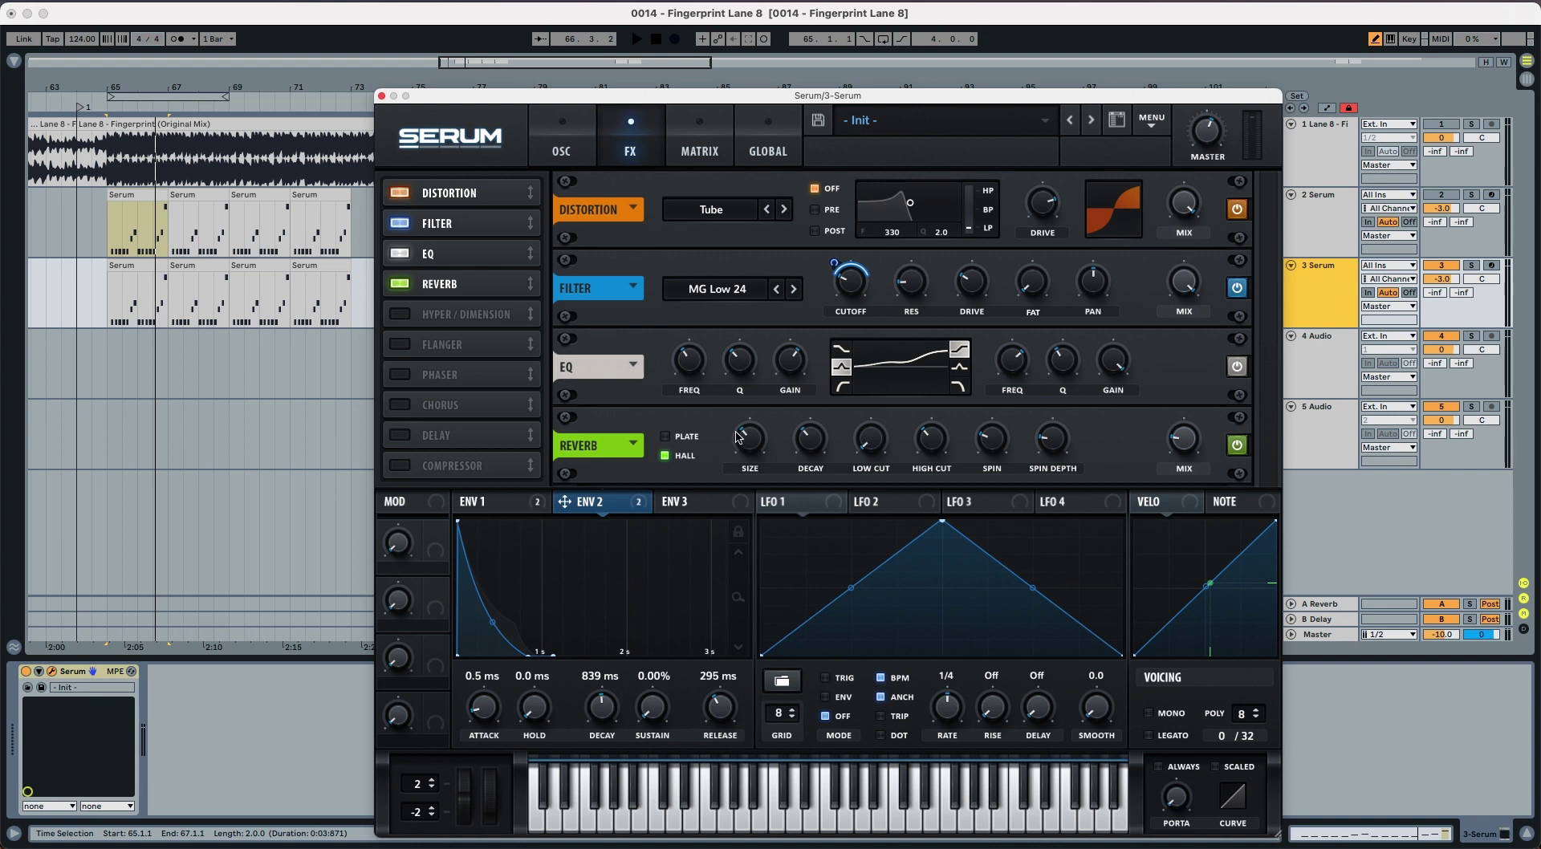
{"action": "left_click_drag", "start_coordinate": [739, 437], "coordinate": [737, 448]}
Set the reverb high cut to 45% and audition the pluck with reverb
{"action": "mouse_move", "coordinate": [808, 441]}
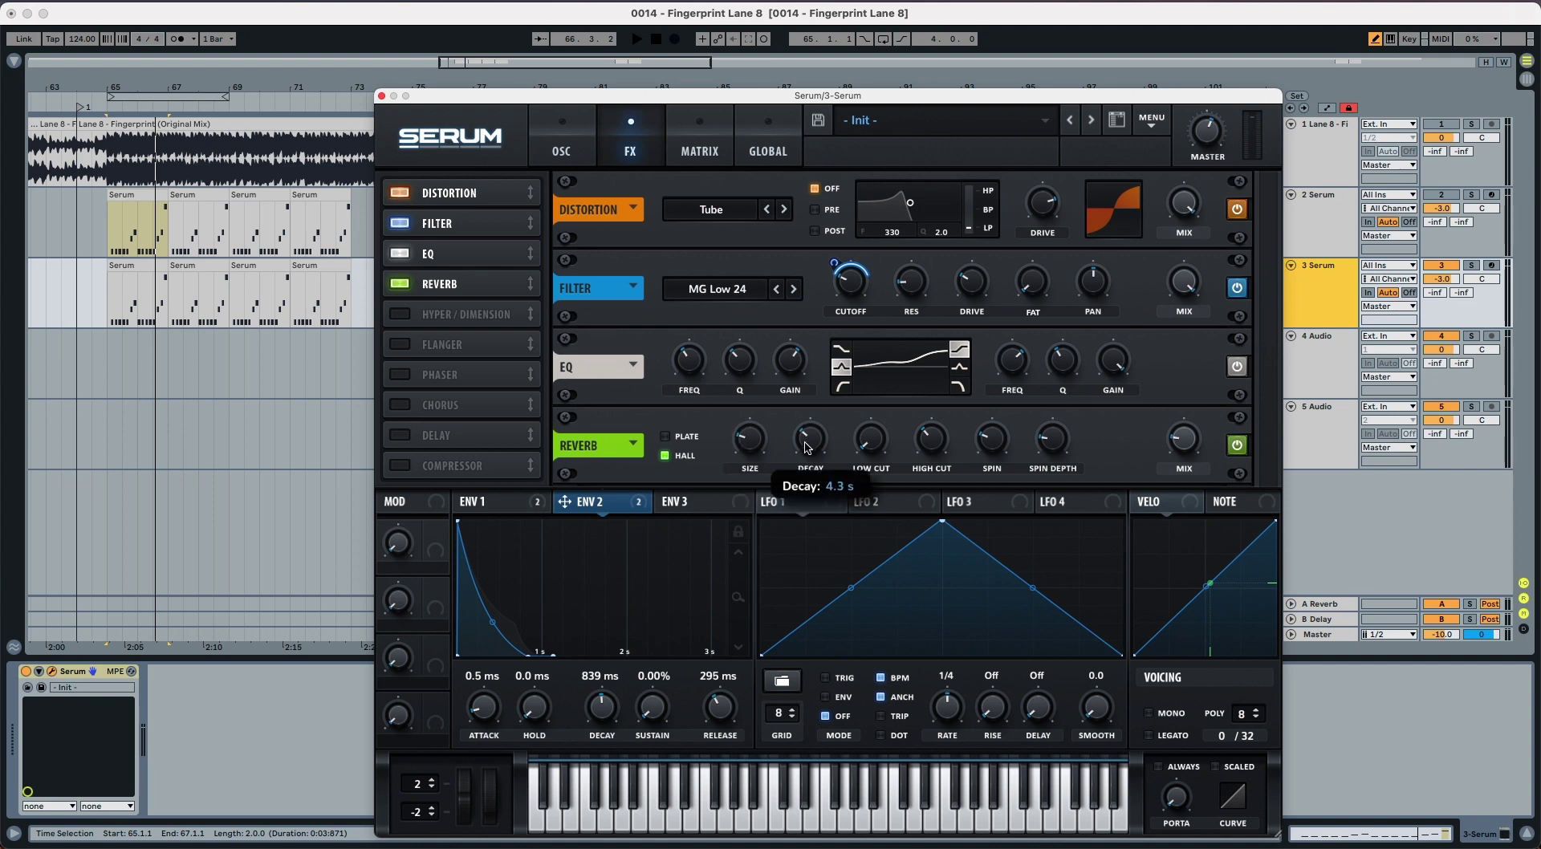
{"action": "mouse_move", "coordinate": [871, 438]}
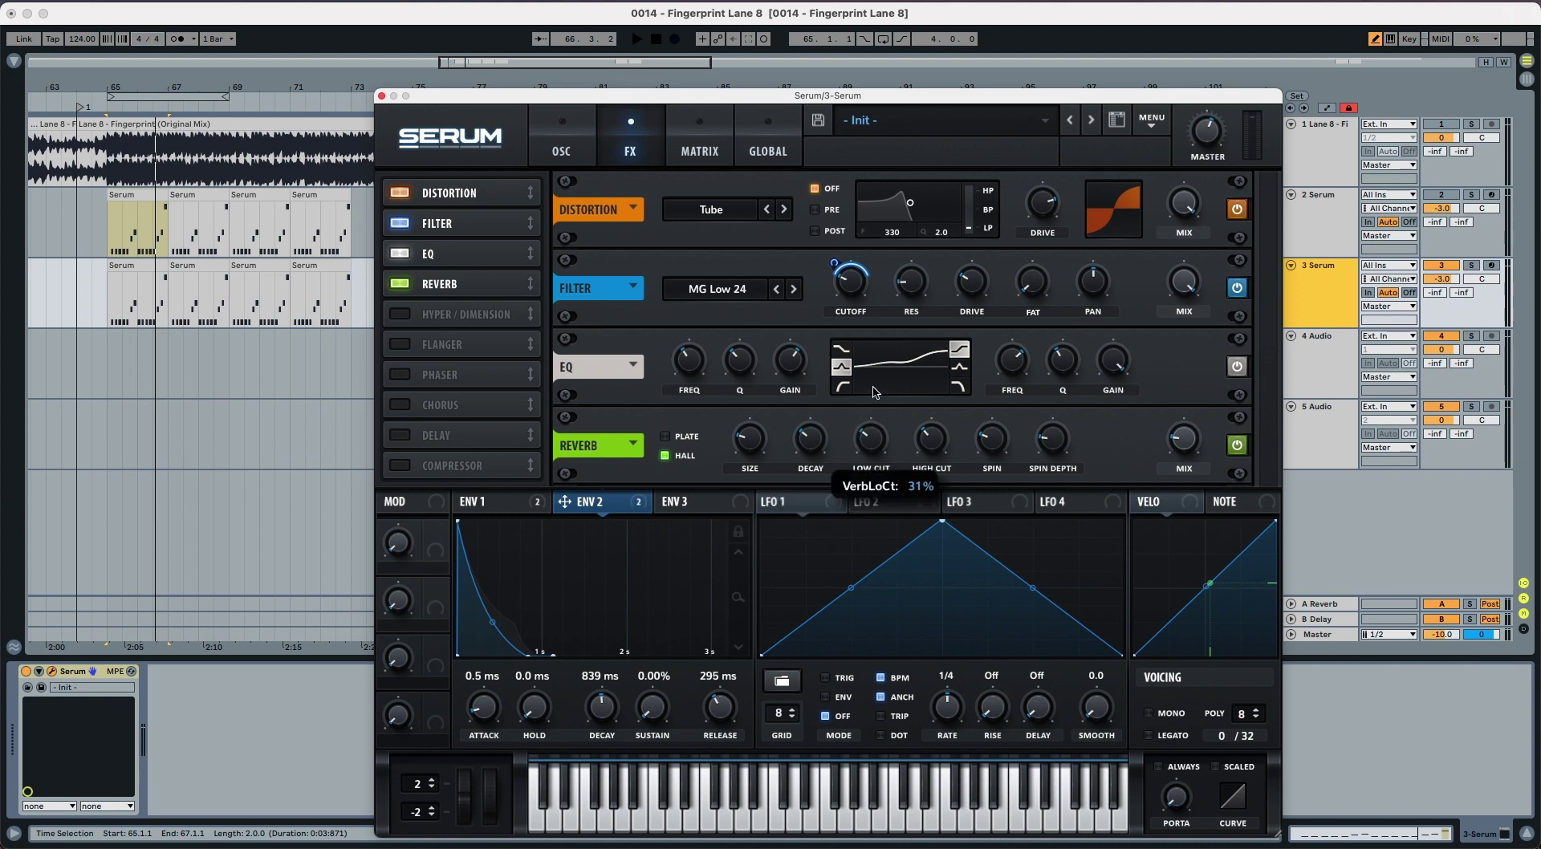
{"action": "left_click_drag", "start_coordinate": [924, 448], "coordinate": [928, 434]}
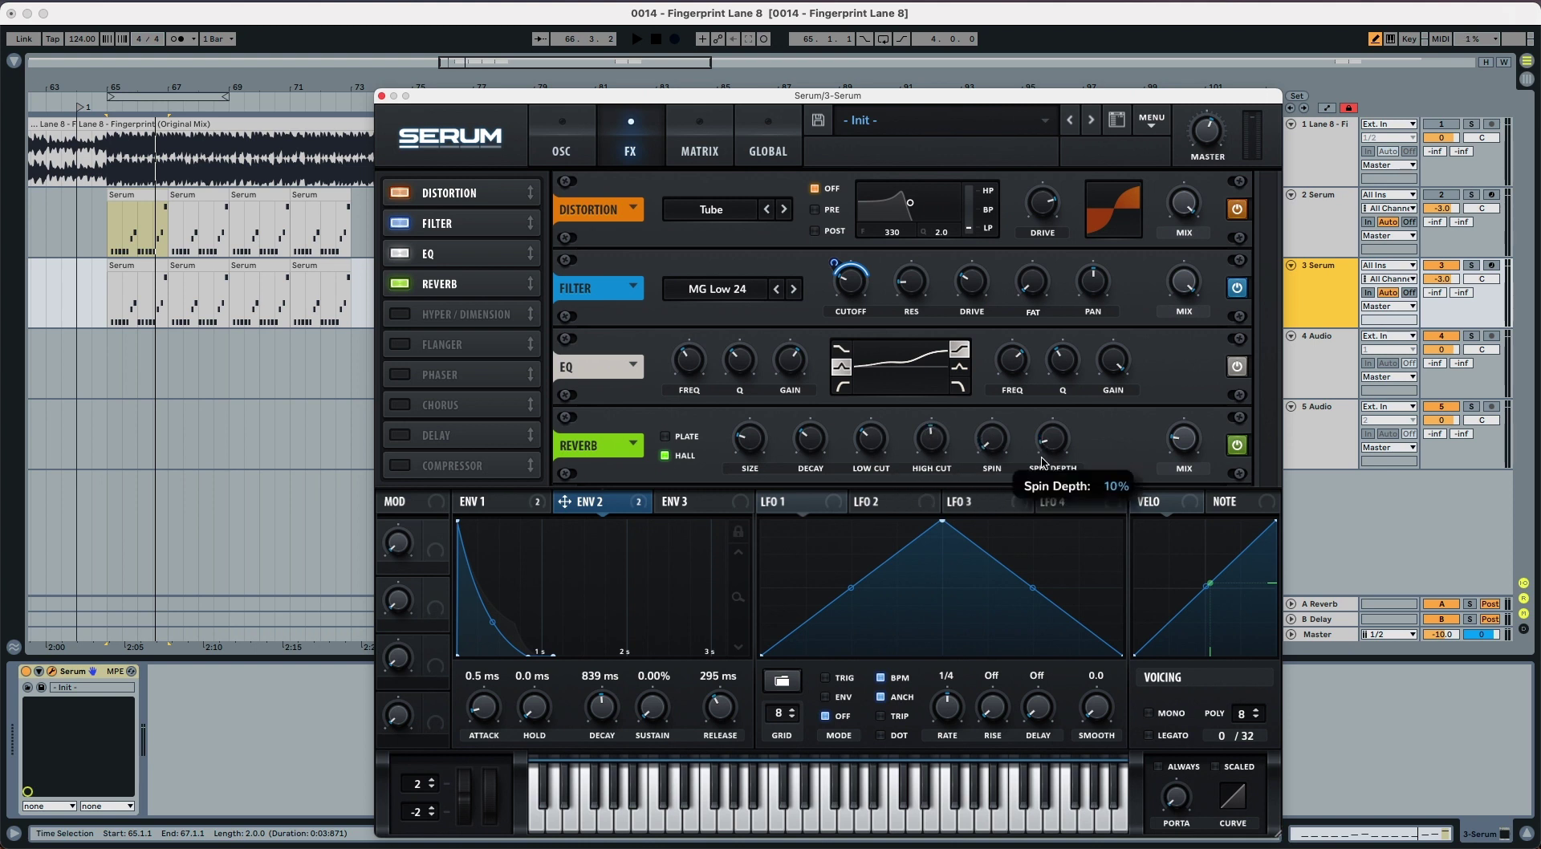
{"action": "mouse_move", "coordinate": [1178, 439]}
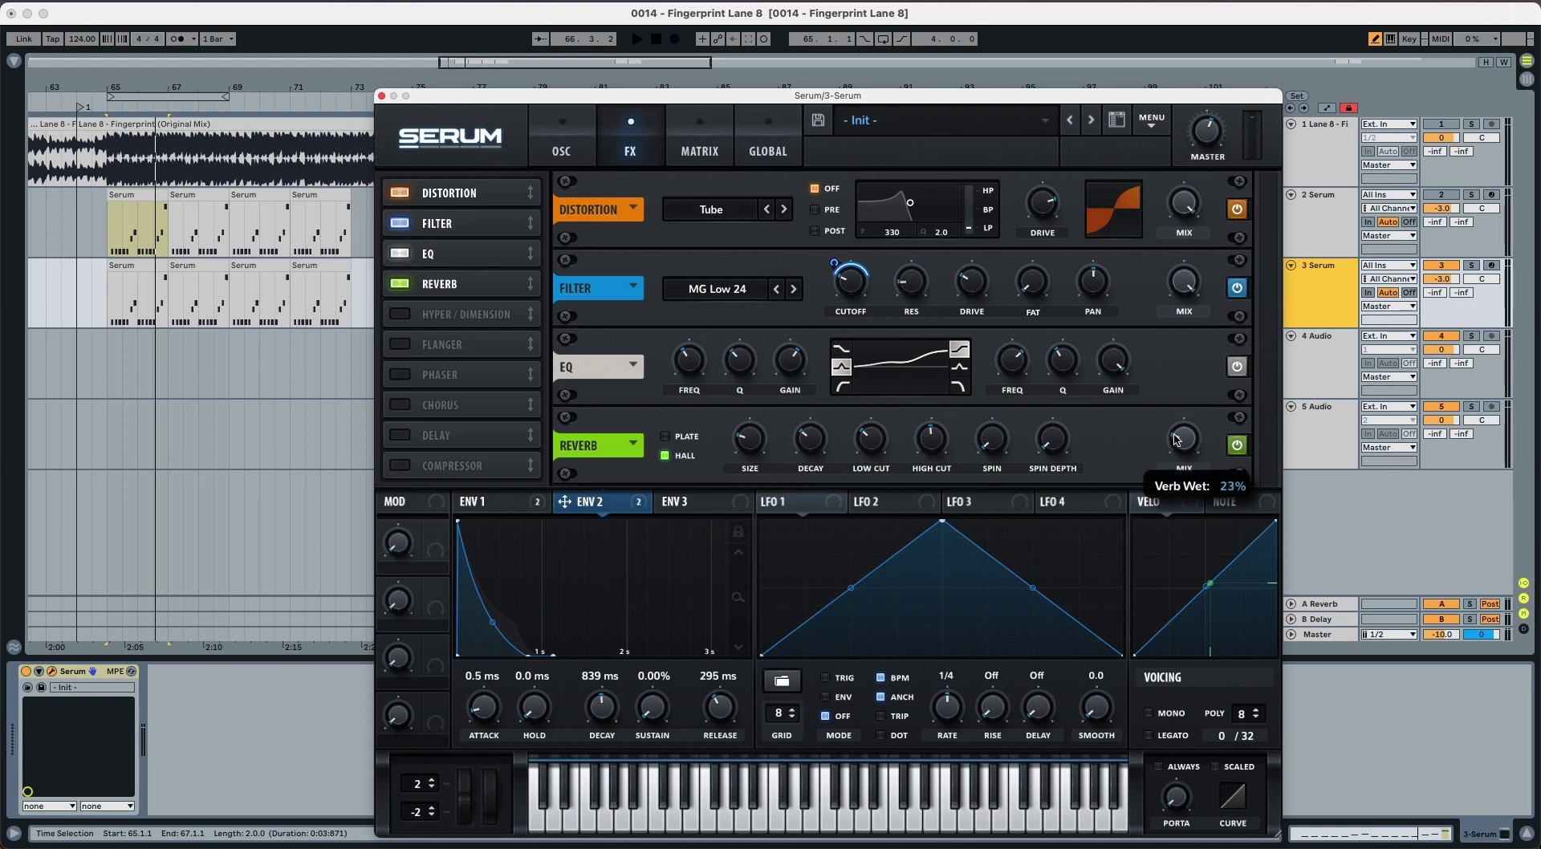
{"action": "key", "text": "space"}
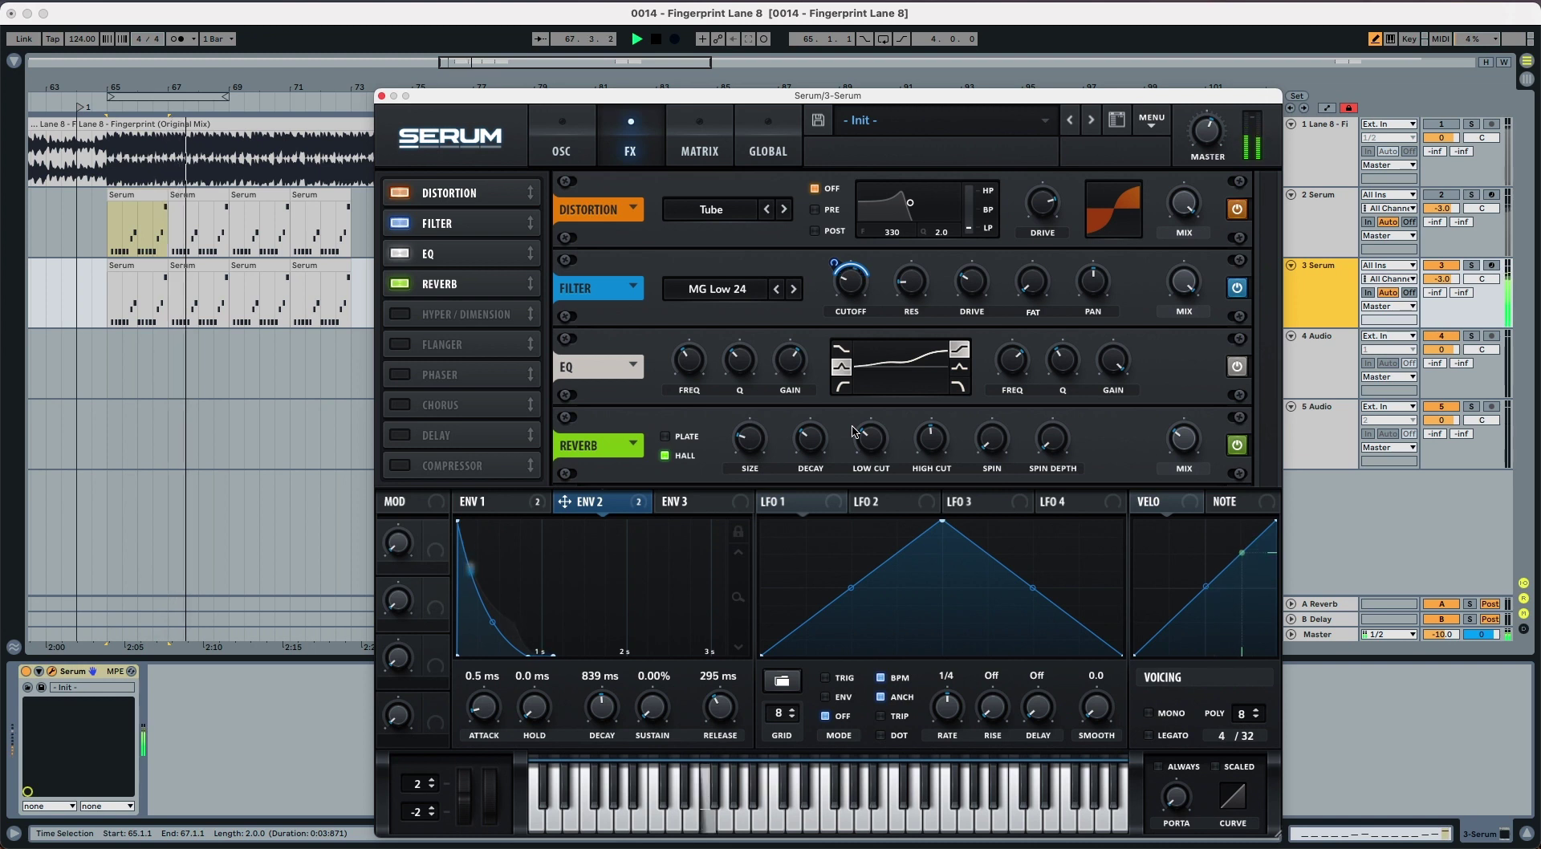
{"action": "key", "text": "space"}
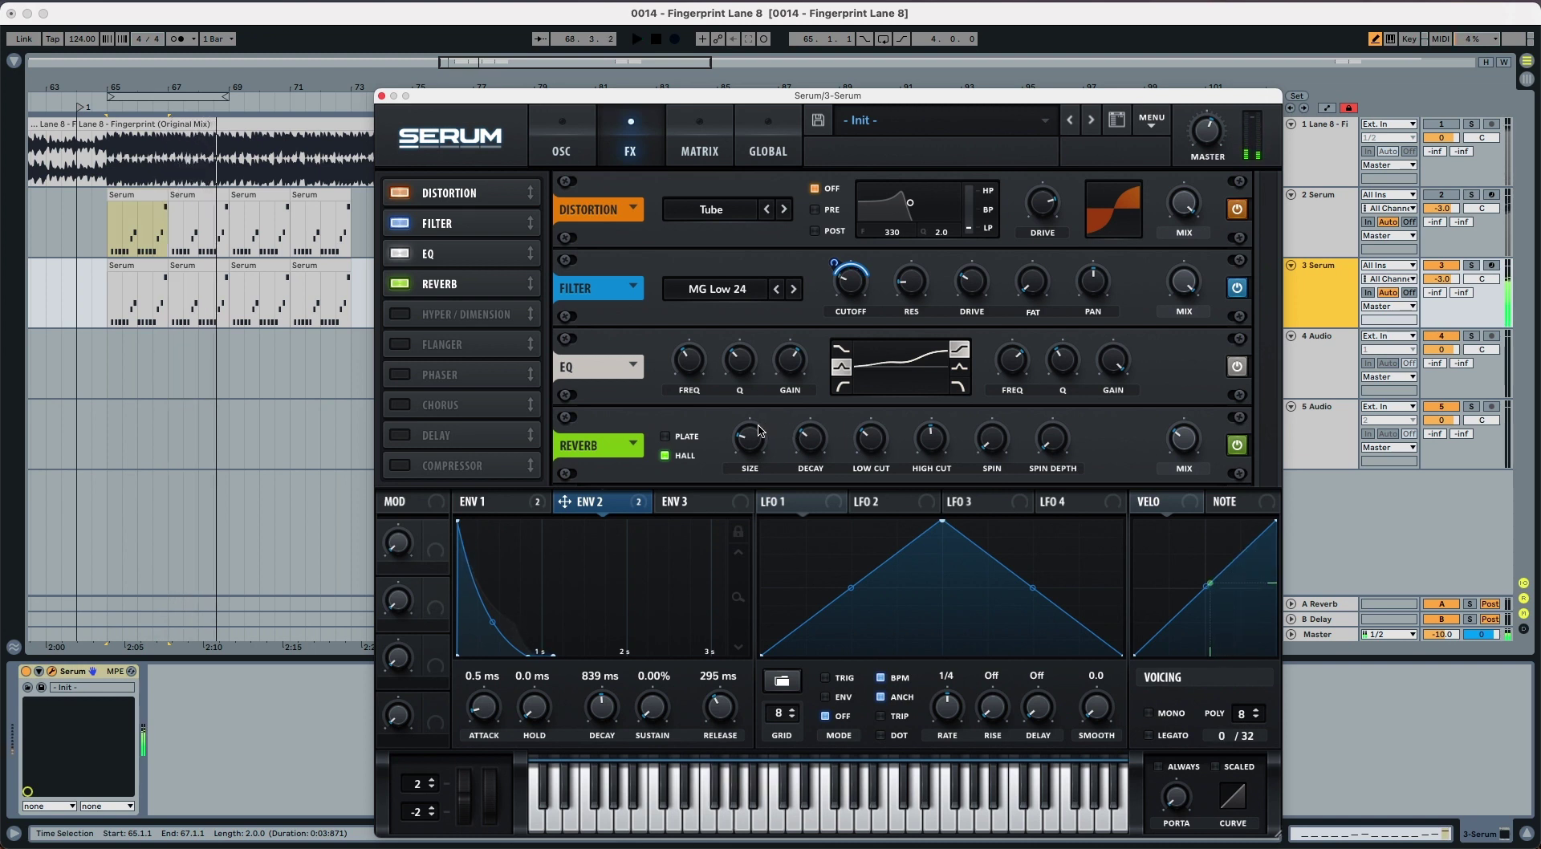
Route Env 3 to Global Master Tune in the mod matrix with a small amount
{"action": "left_click", "coordinate": [687, 160]}
{"action": "left_click", "coordinate": [425, 350]}
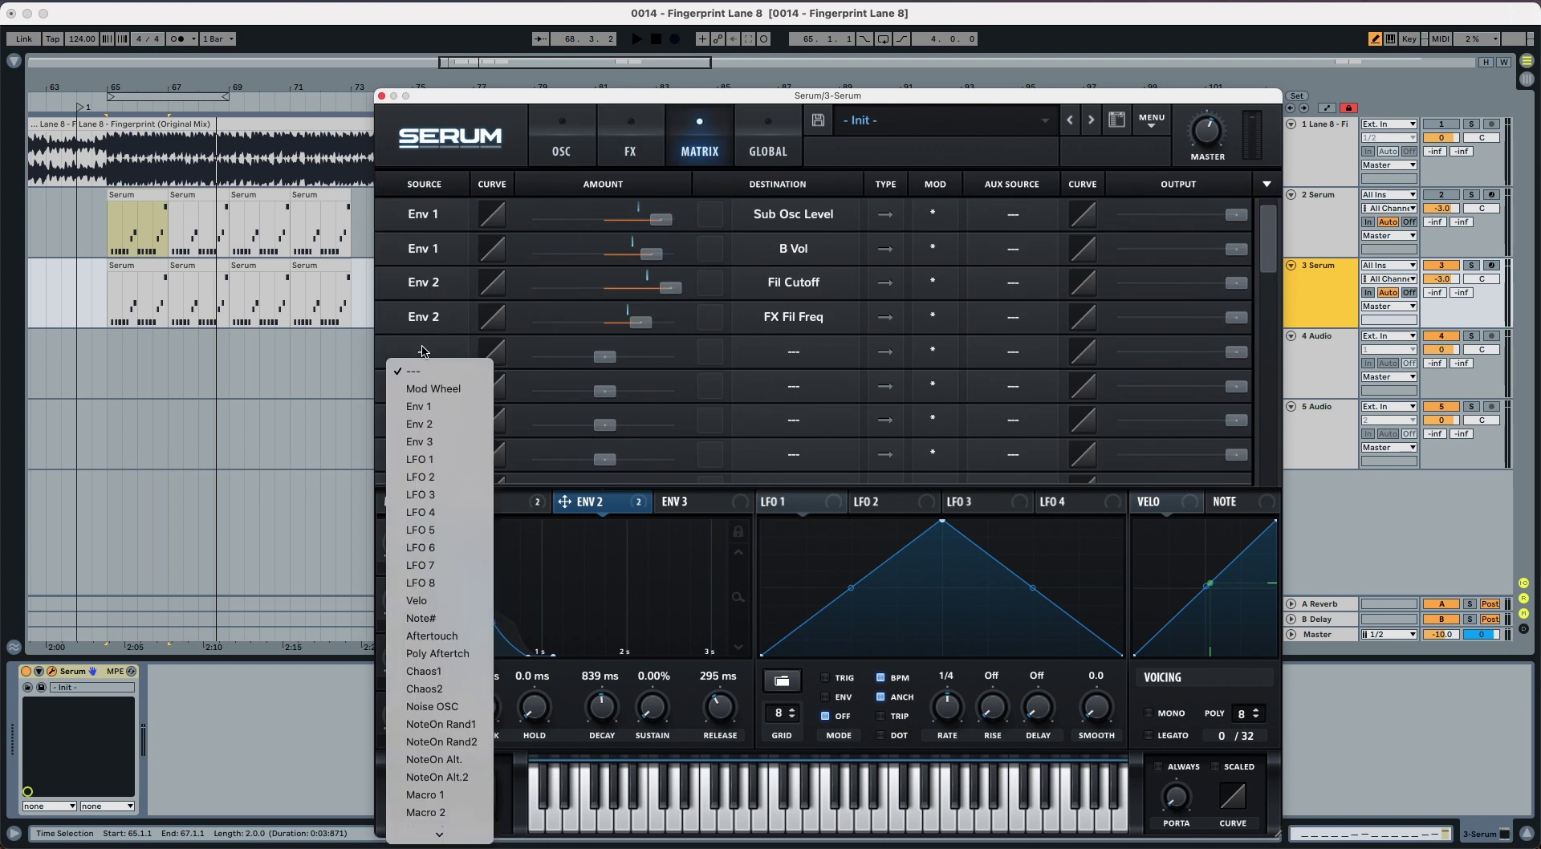
{"action": "left_click", "coordinate": [420, 442]}
{"action": "left_click", "coordinate": [775, 369]}
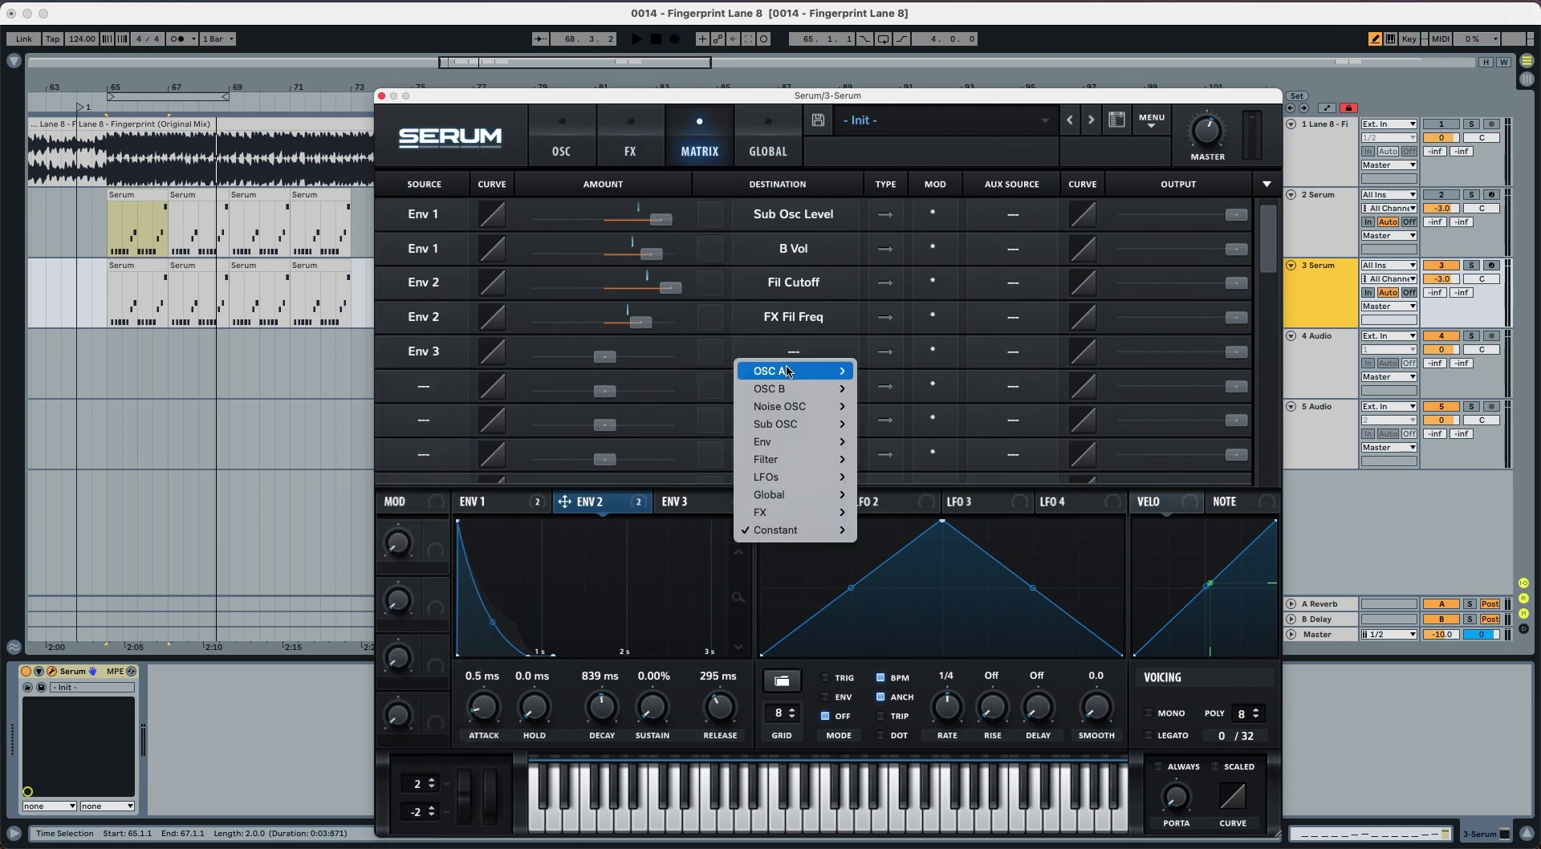
{"action": "mouse_move", "coordinate": [794, 494]}
{"action": "left_click", "coordinate": [873, 500]}
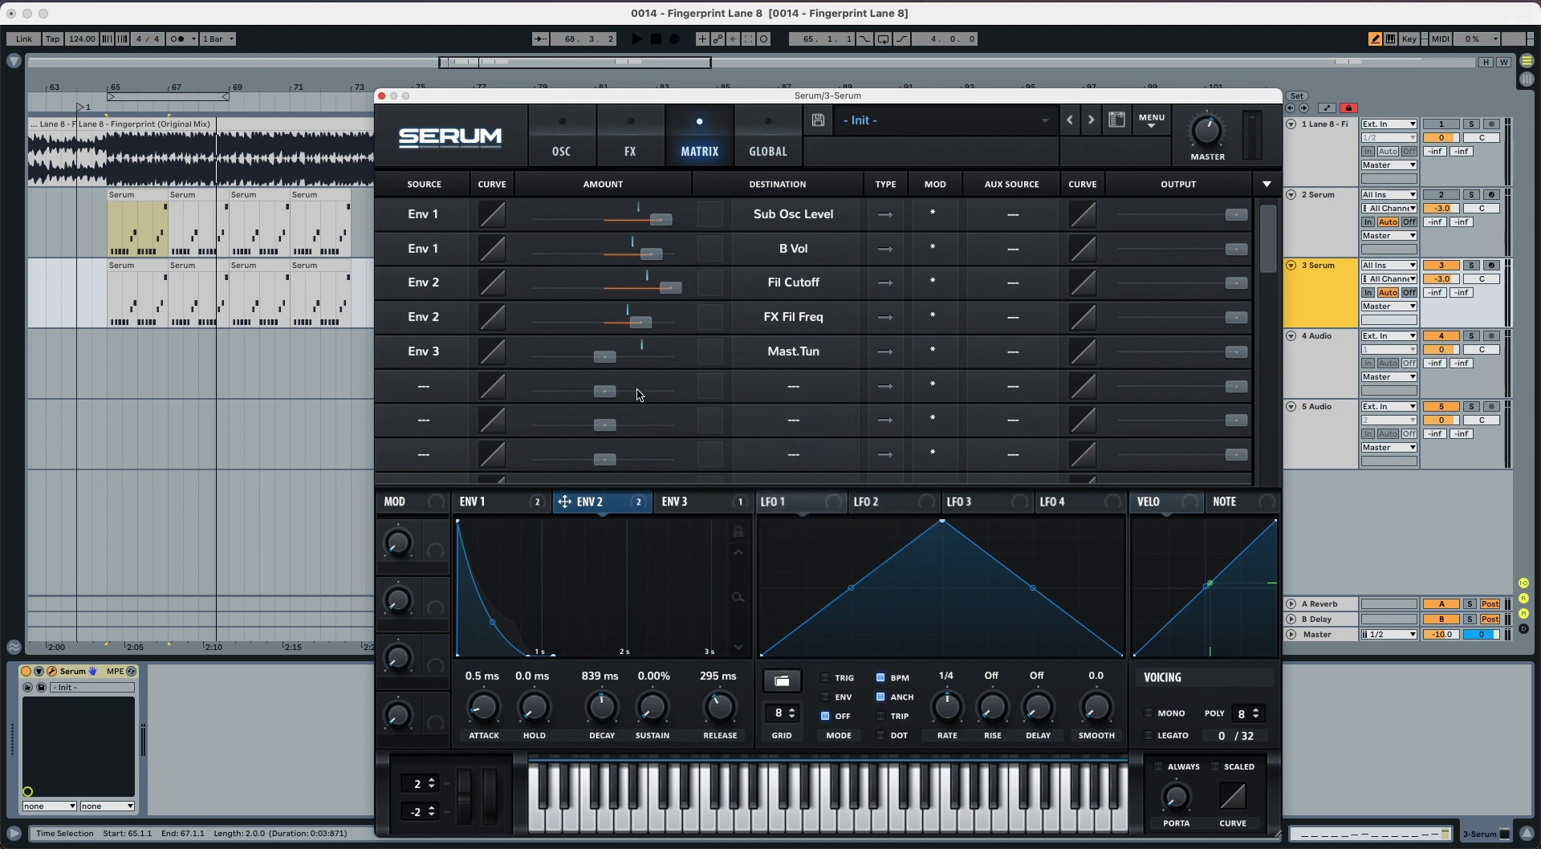
{"action": "left_click_drag", "start_coordinate": [609, 367], "coordinate": [614, 365]}
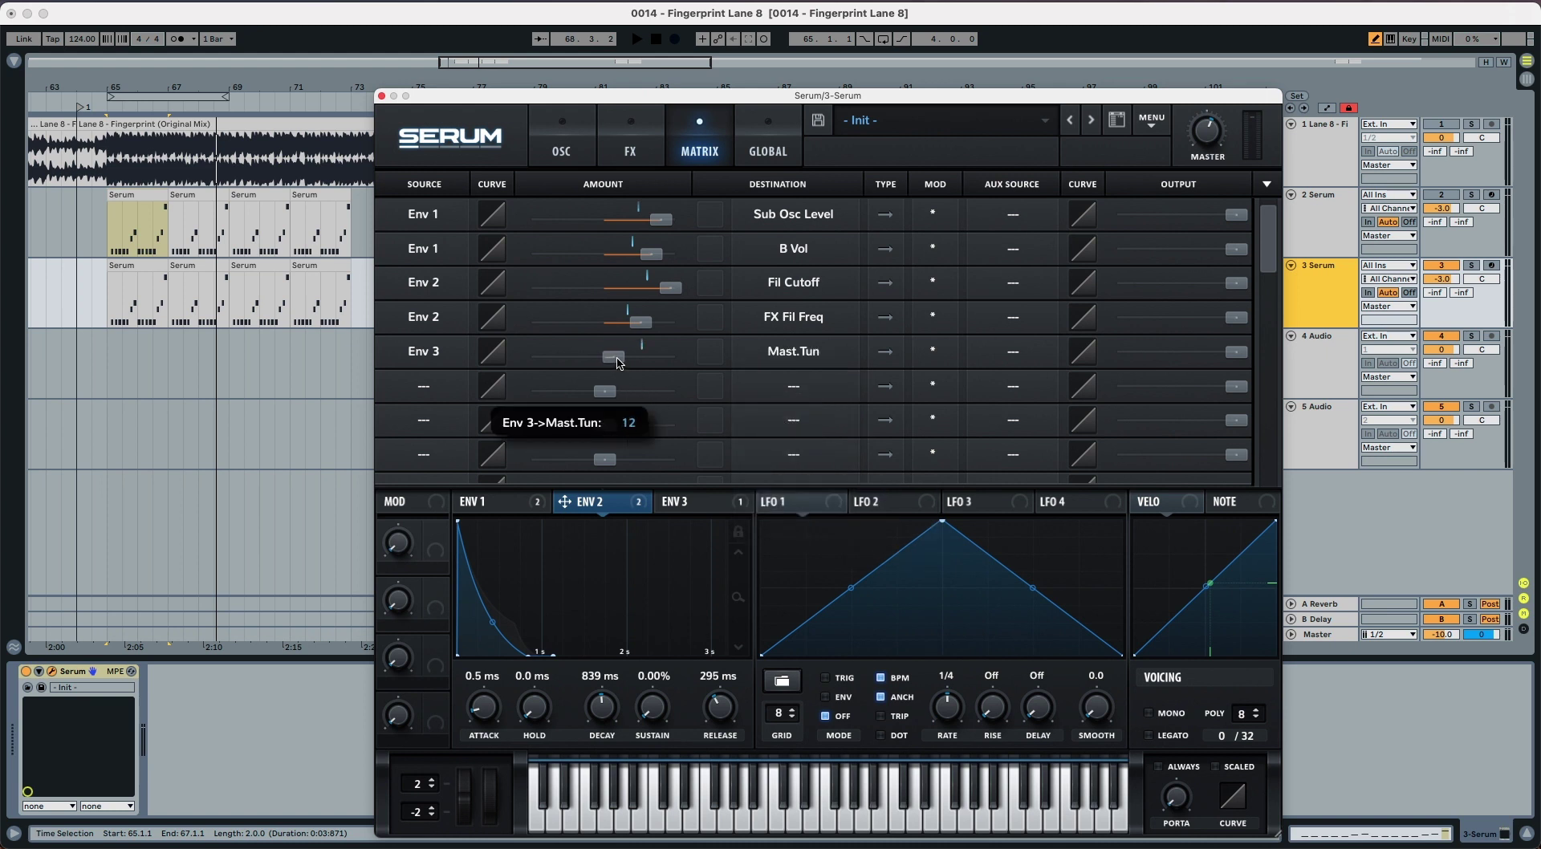
Give Env 3 a very short decay and 0% sustain, auditioning the pitch pluck
{"action": "left_click", "coordinate": [683, 500]}
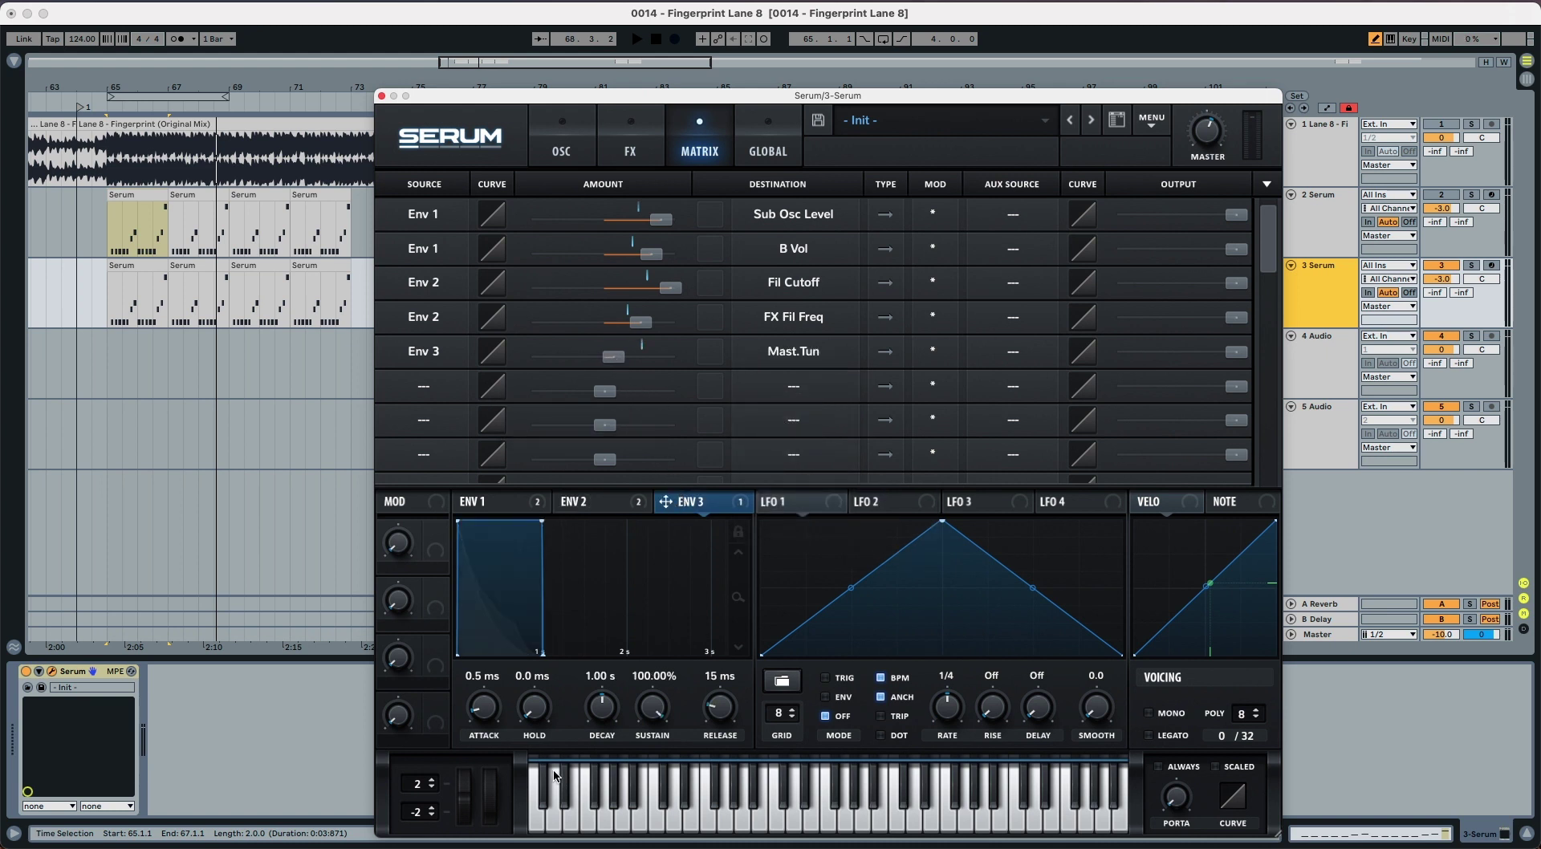
{"action": "left_click_drag", "start_coordinate": [601, 713], "coordinate": [595, 759]}
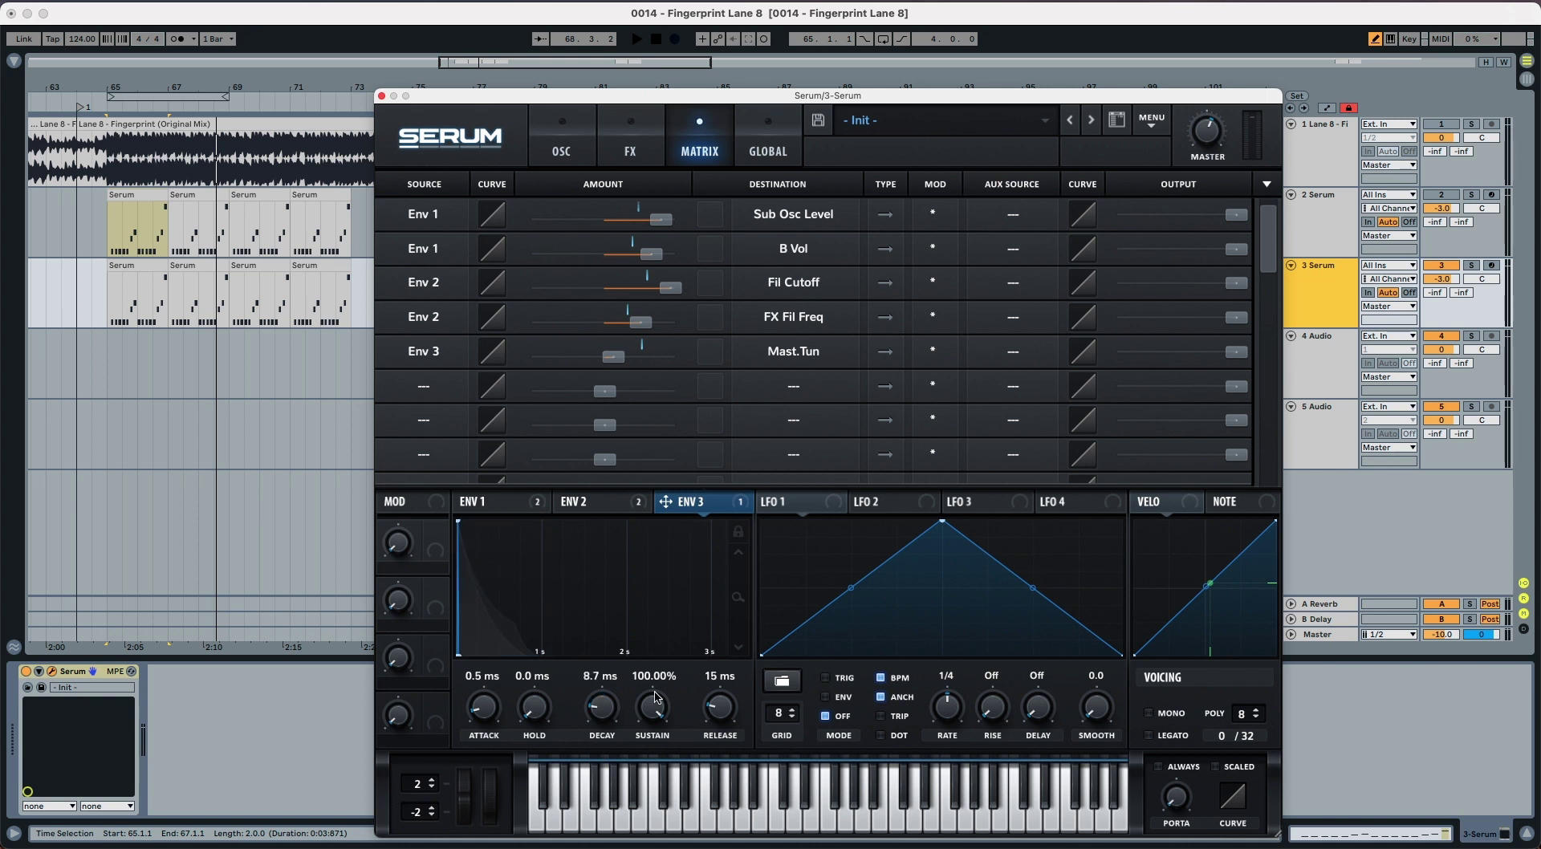
{"action": "left_click_drag", "start_coordinate": [655, 697], "coordinate": [652, 758]}
{"action": "key", "text": "space"}
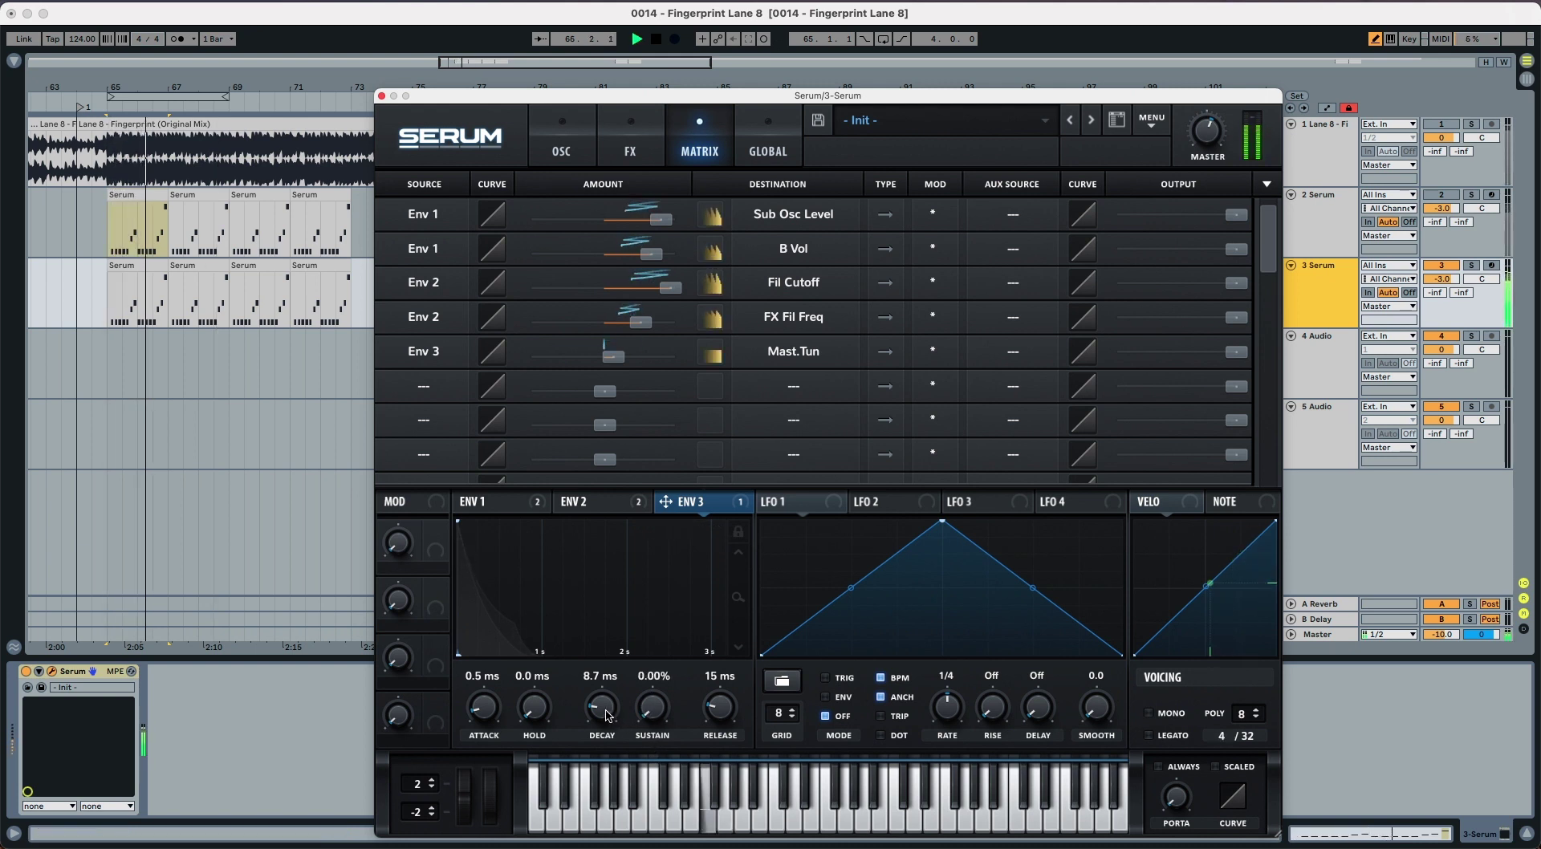
{"action": "key", "text": "space"}
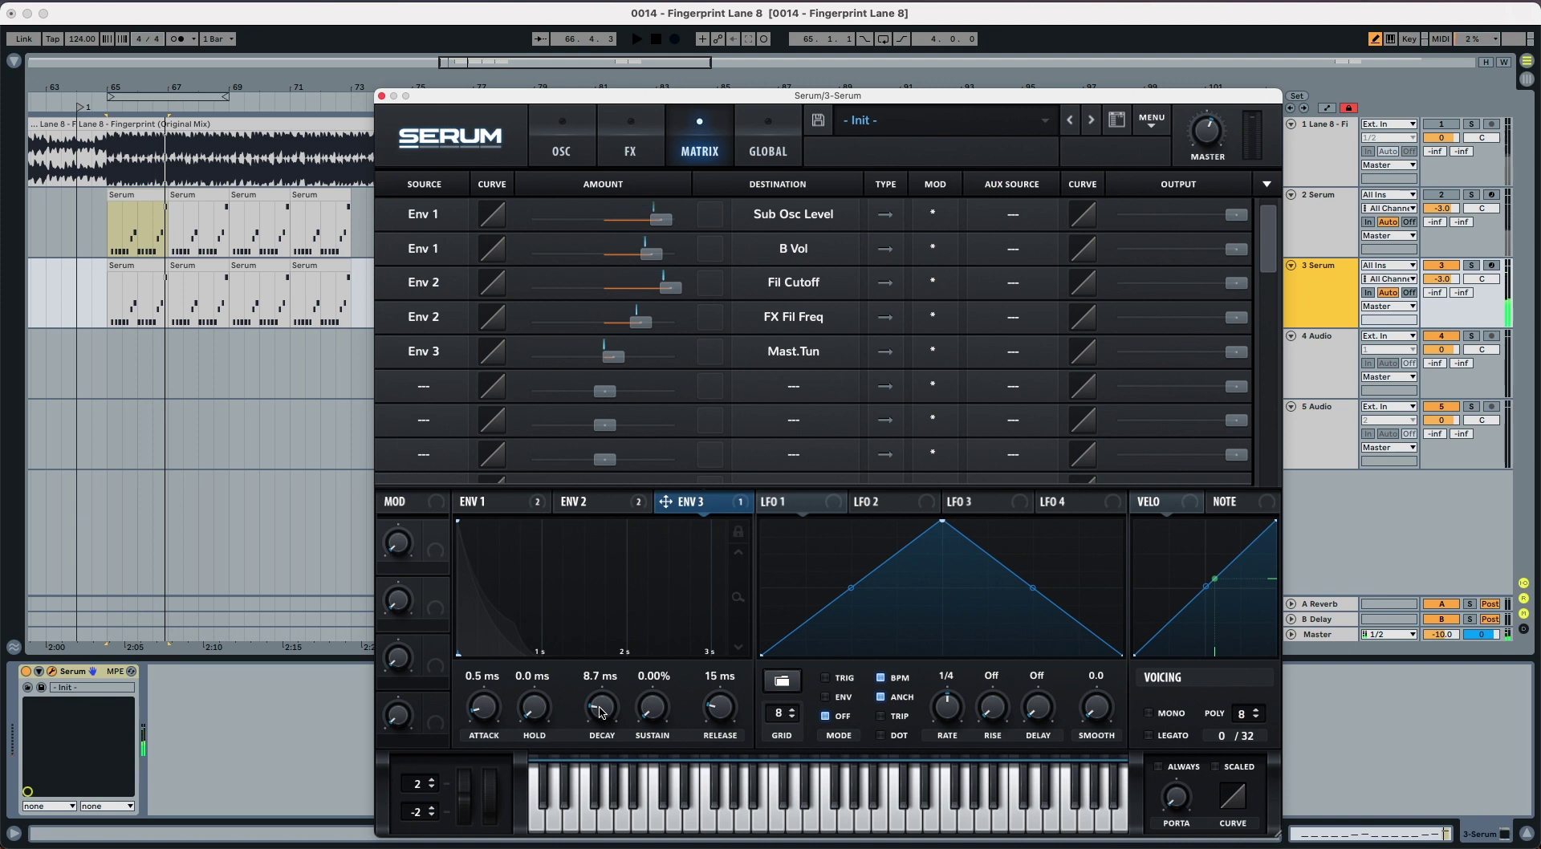
{"action": "left_click_drag", "start_coordinate": [601, 711], "coordinate": [600, 713]}
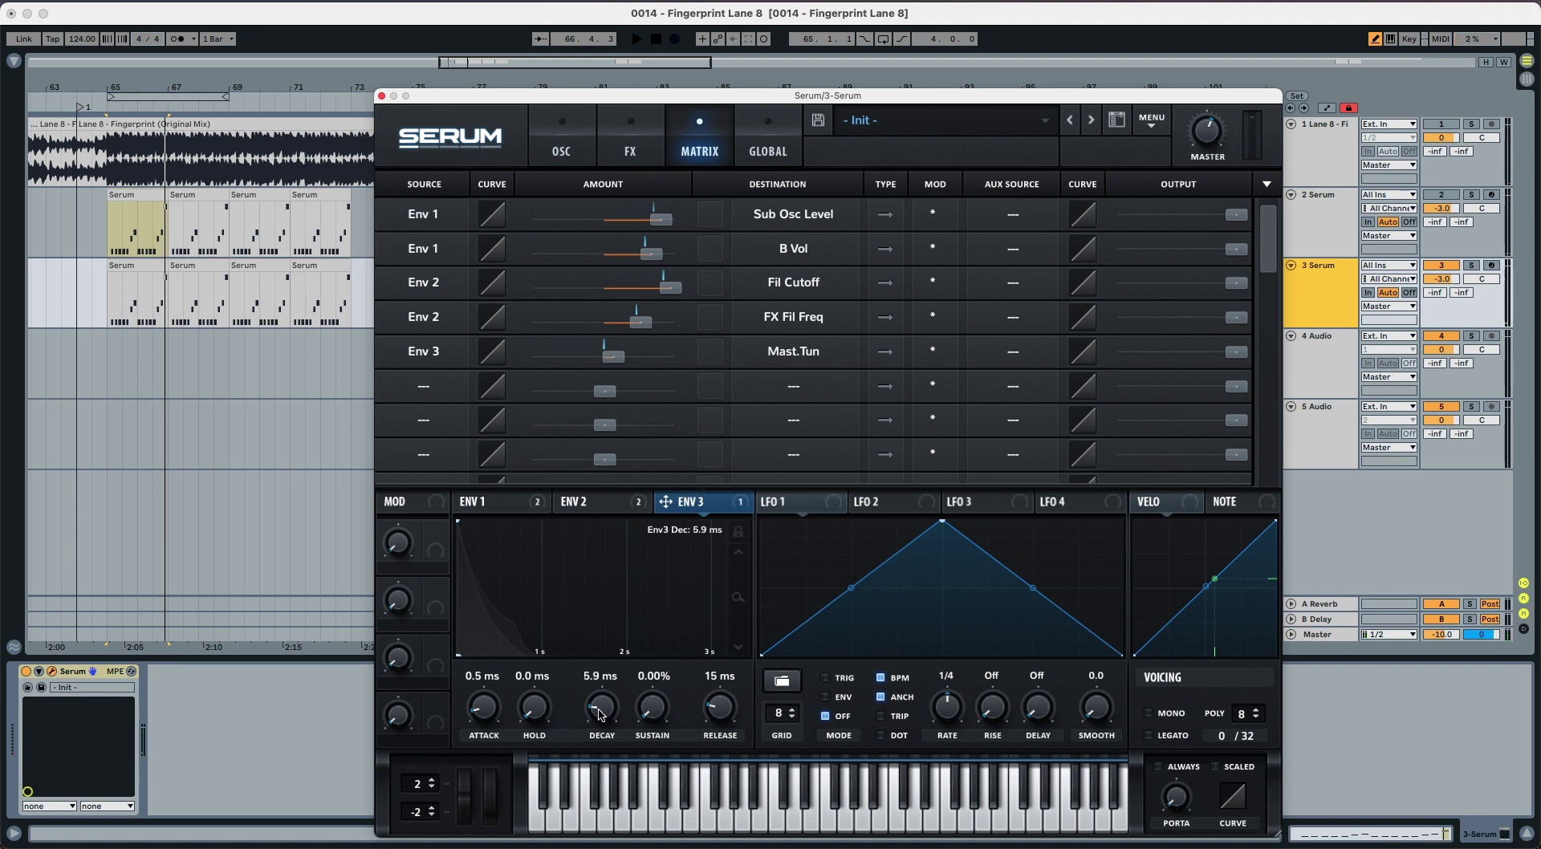
{"action": "key", "text": "space"}
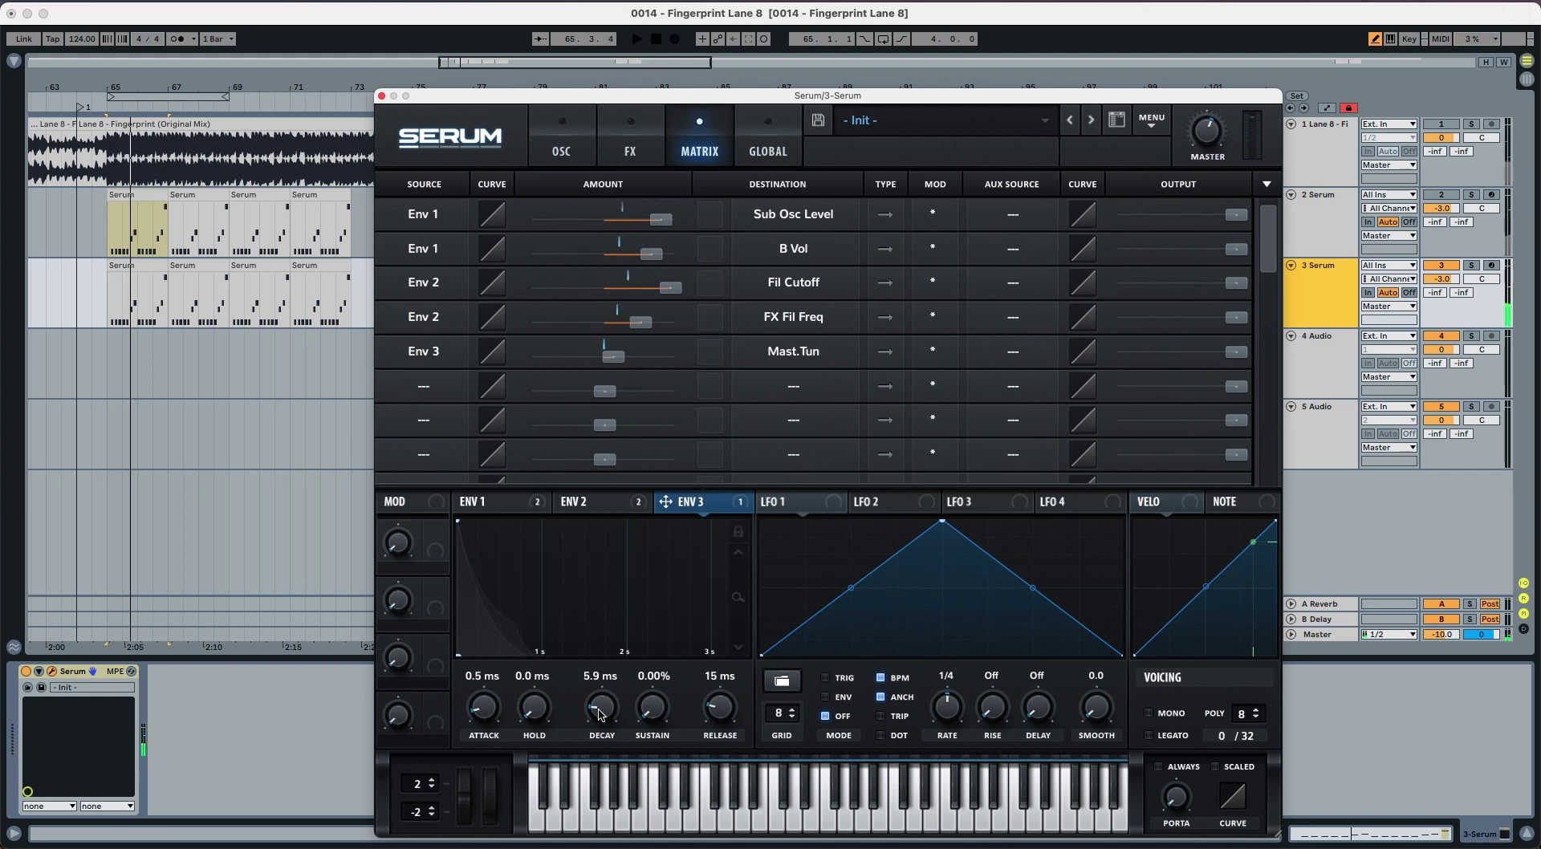
{"action": "left_click_drag", "start_coordinate": [600, 714], "coordinate": [602, 713]}
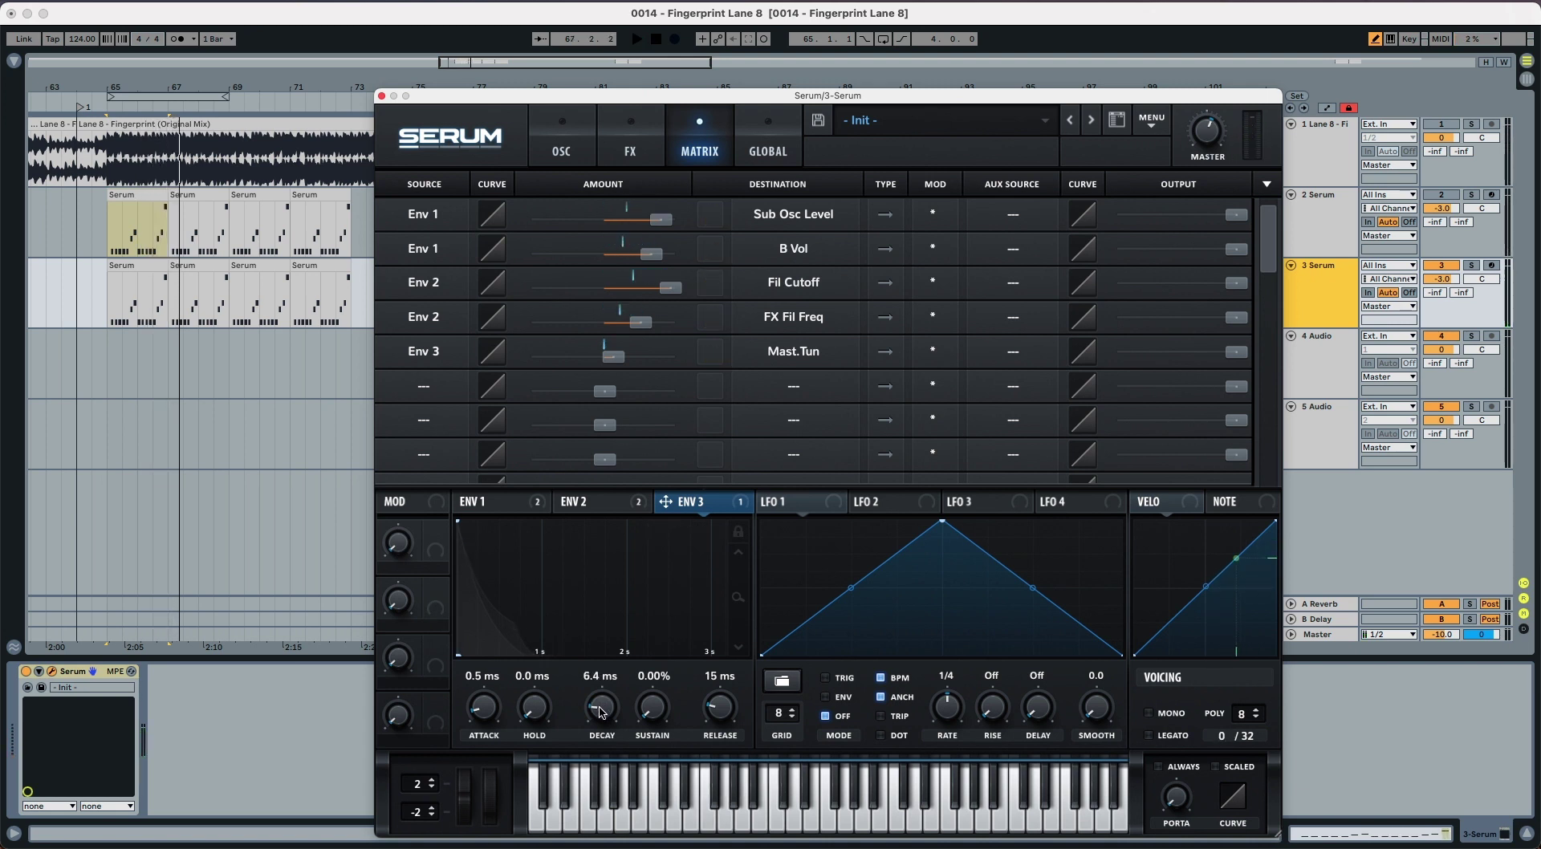
{"action": "key", "text": "space"}
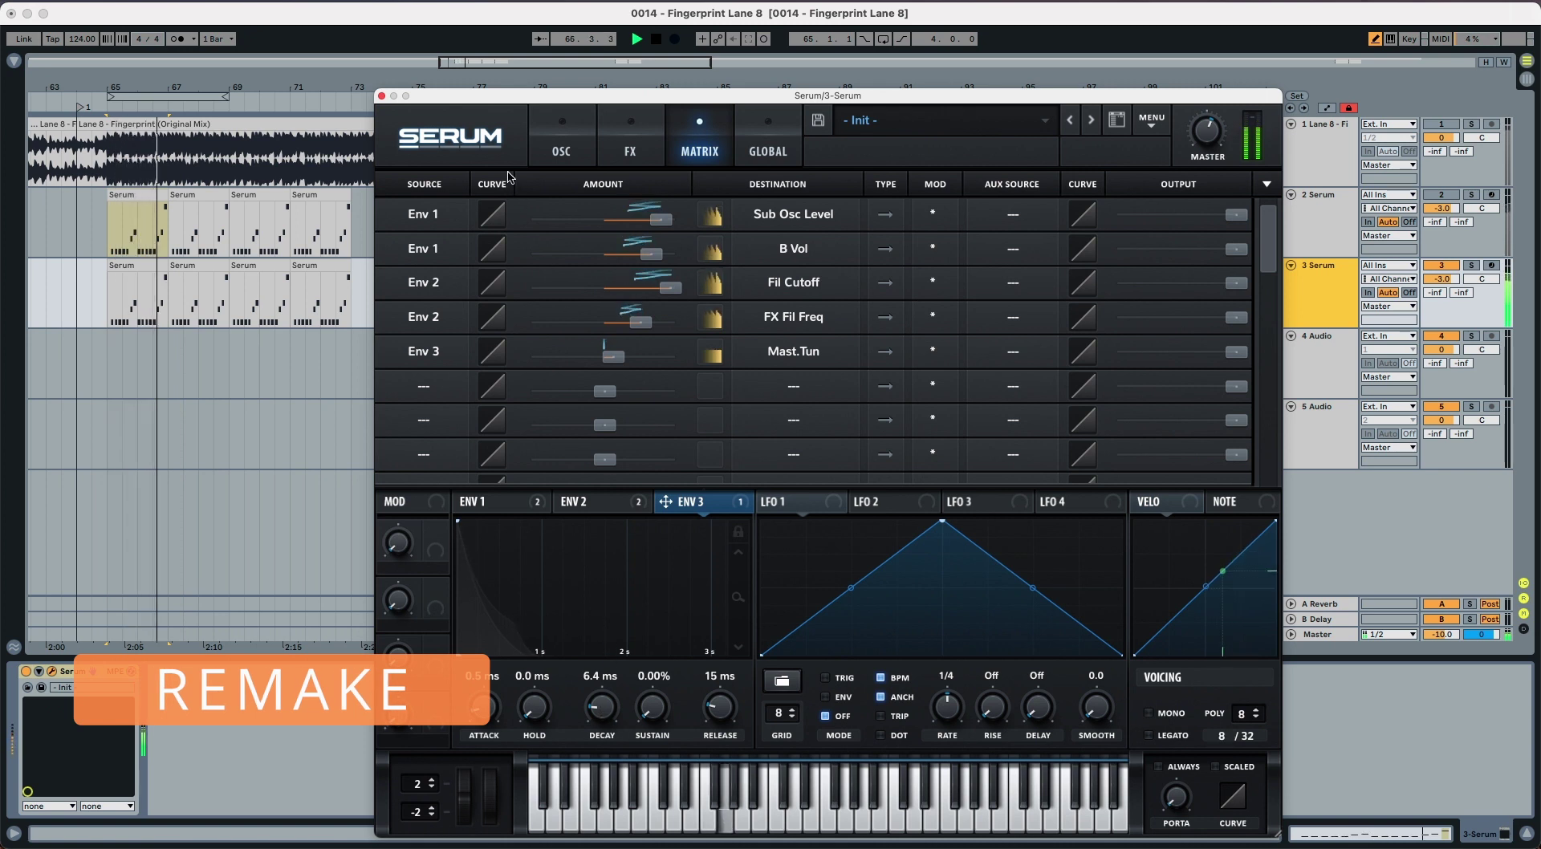
Play the remake on the OSC page, then solo the original Lane 8 track to compare
{"action": "left_click", "coordinate": [554, 152]}
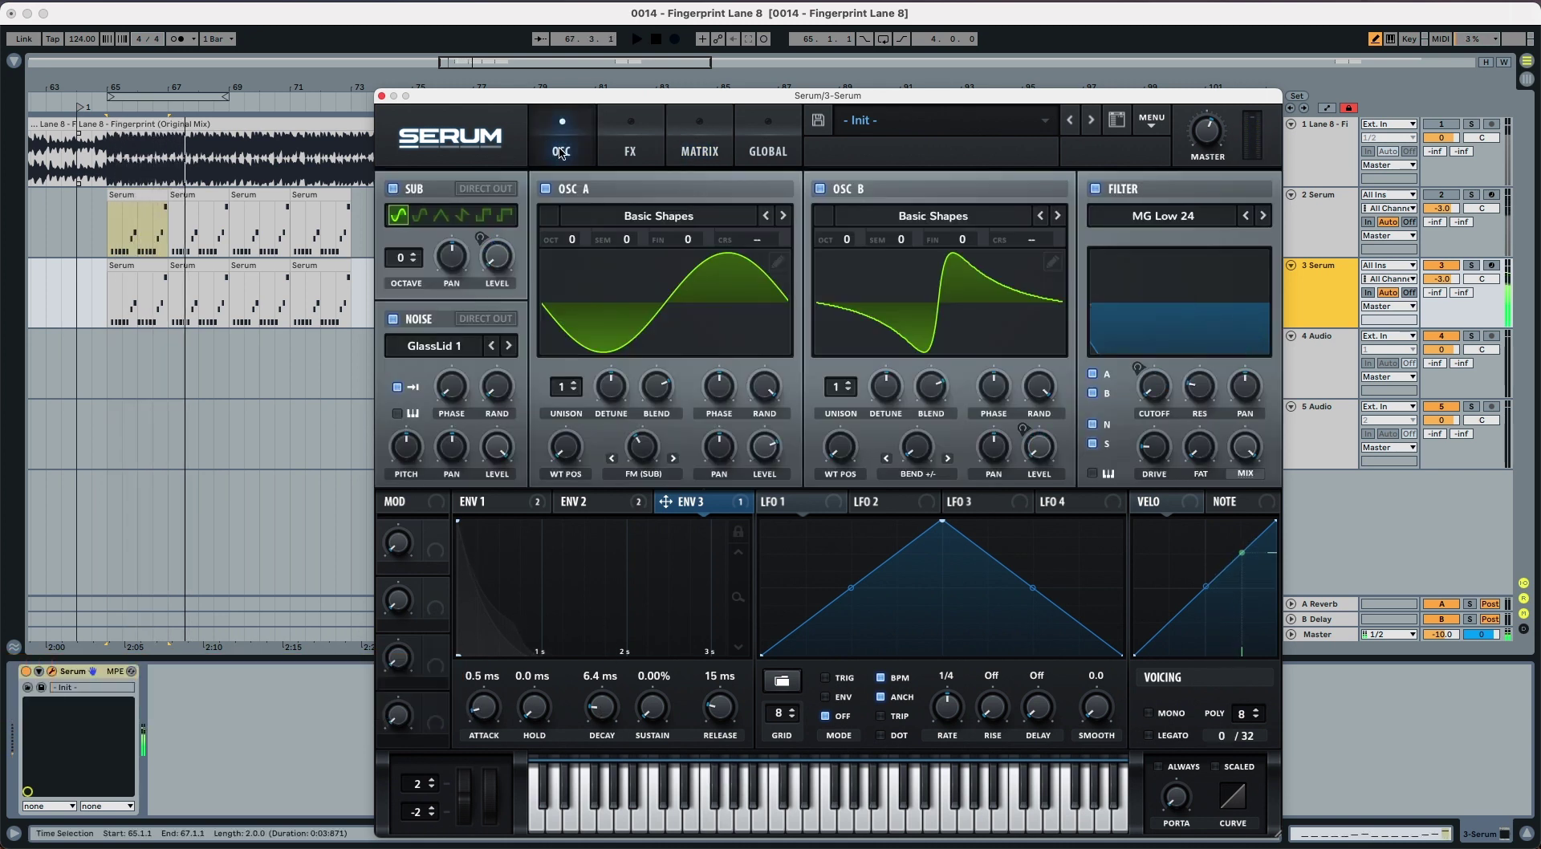
{"action": "key", "text": "space"}
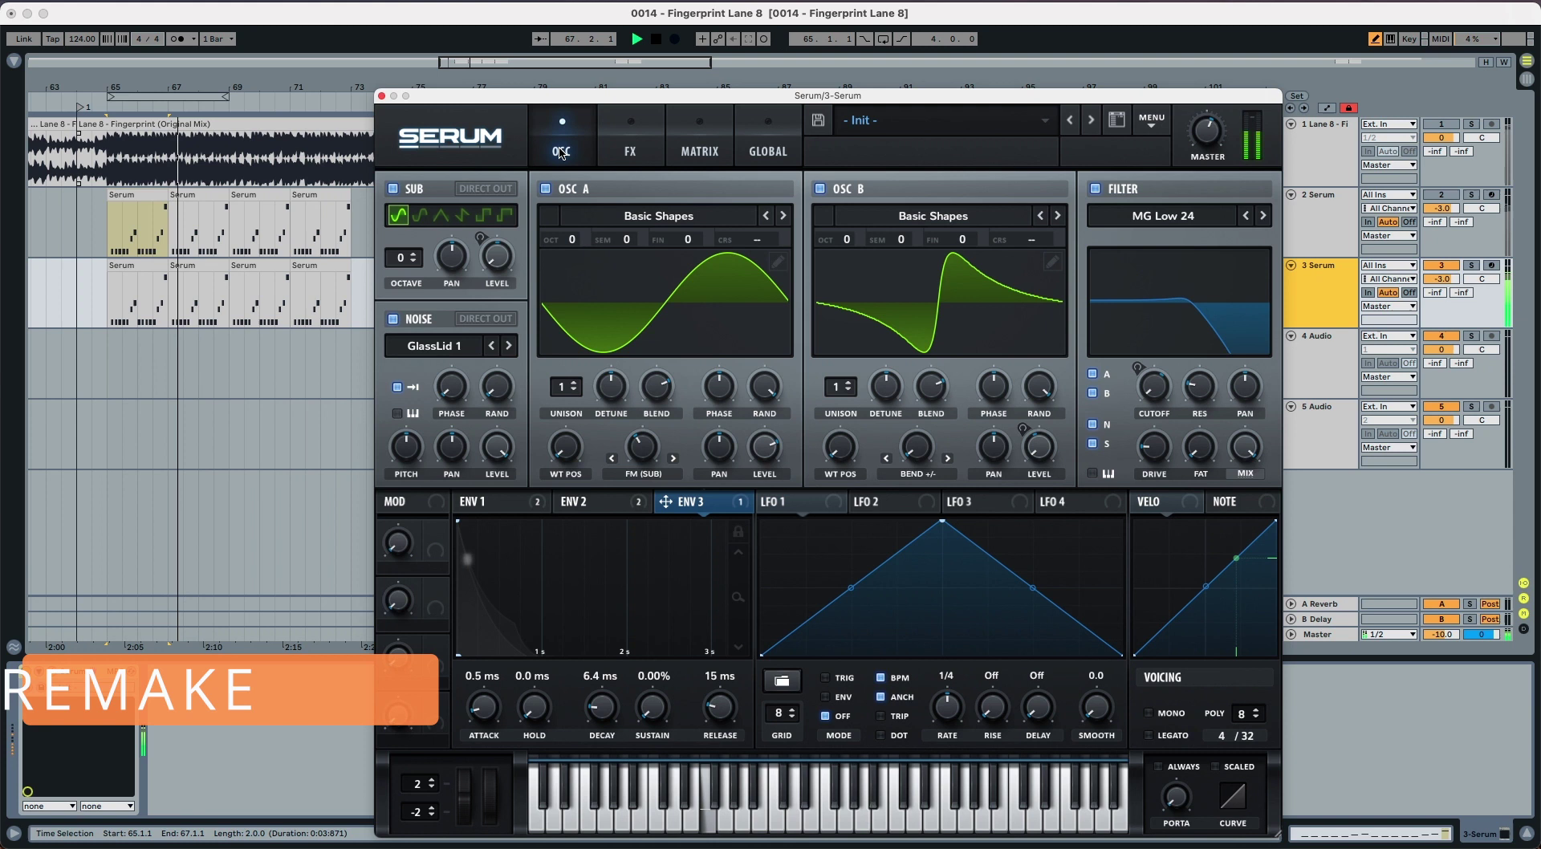
{"action": "left_click", "coordinate": [1471, 124]}
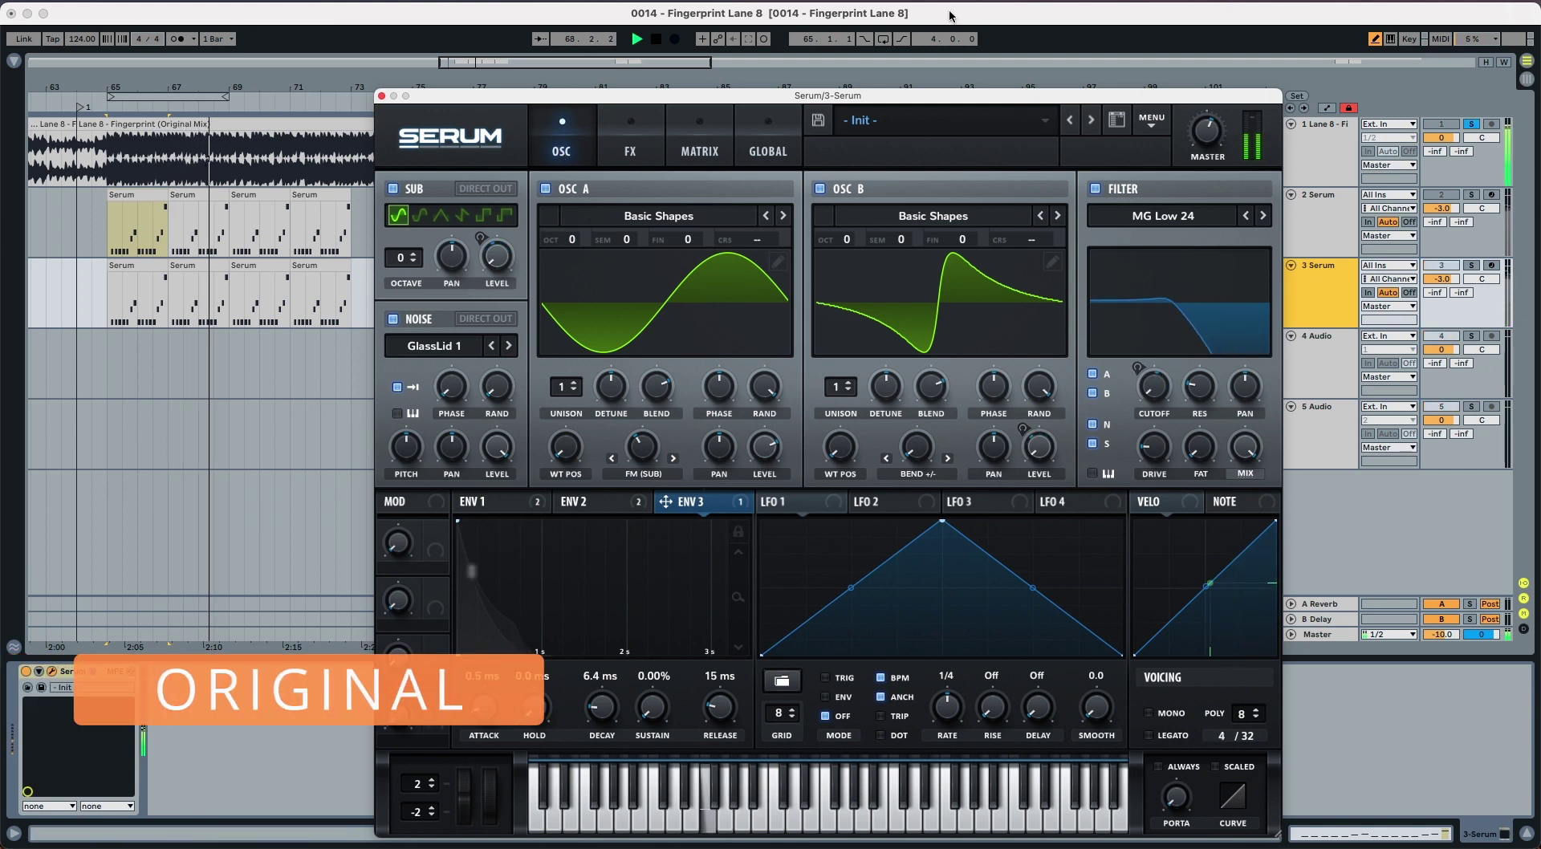
{"action": "mouse_move", "coordinate": [1196, 137]}
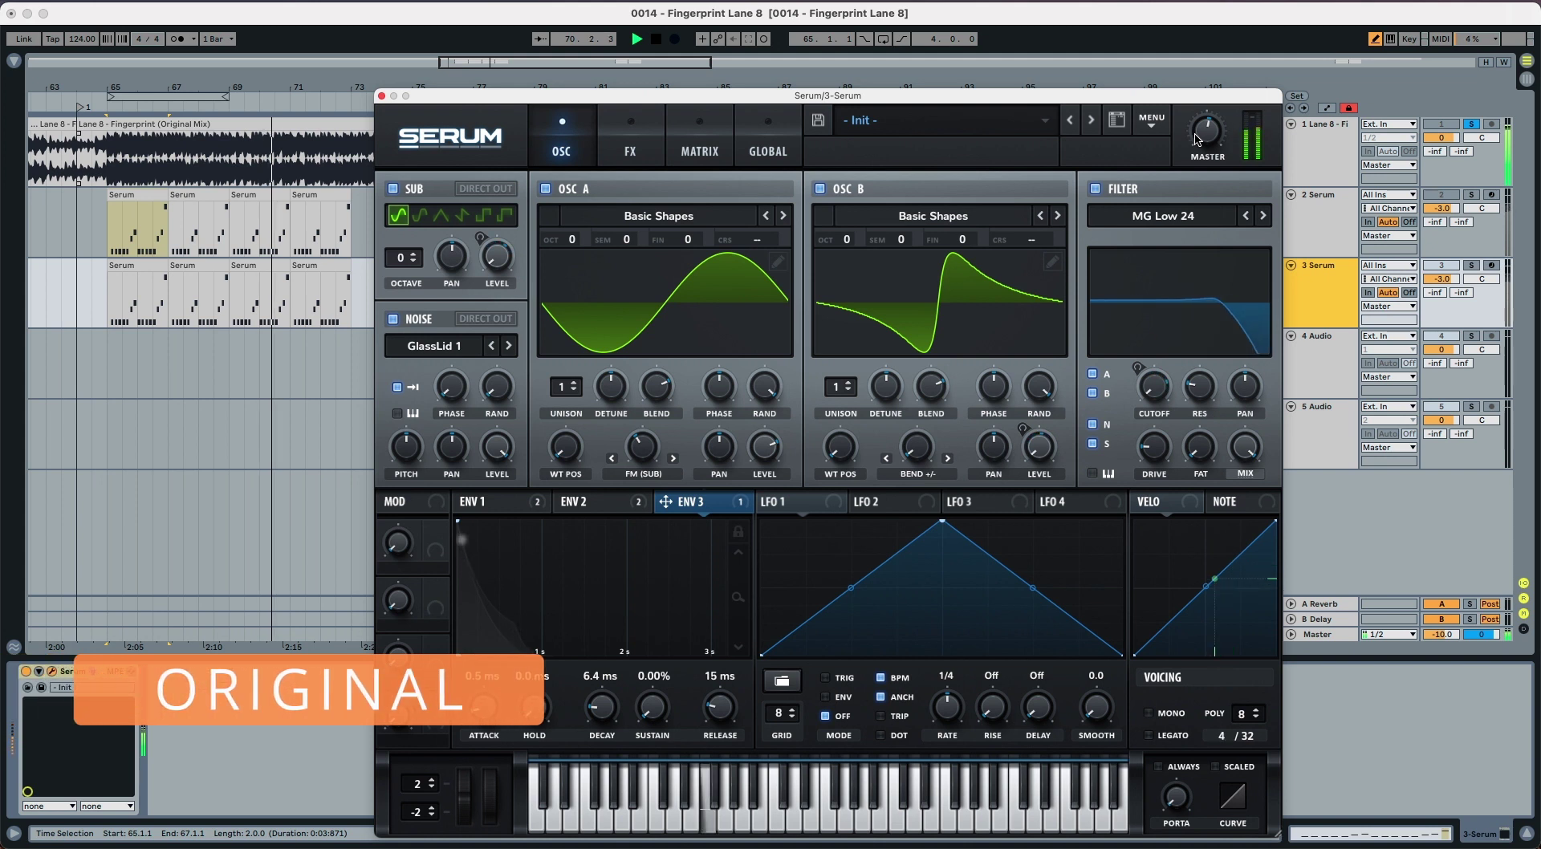
{"action": "key", "text": "space"}
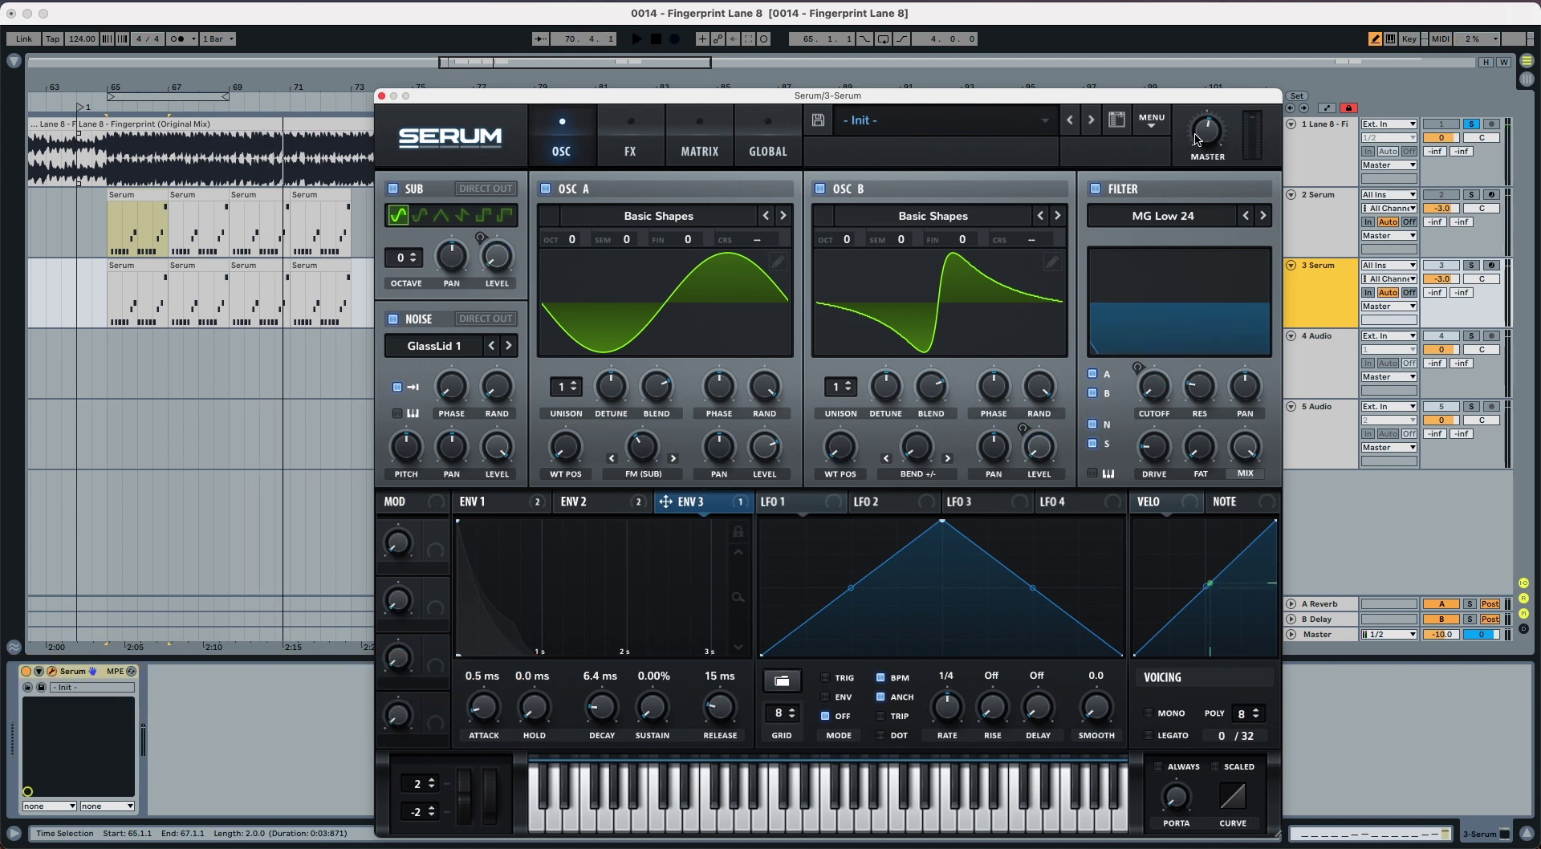